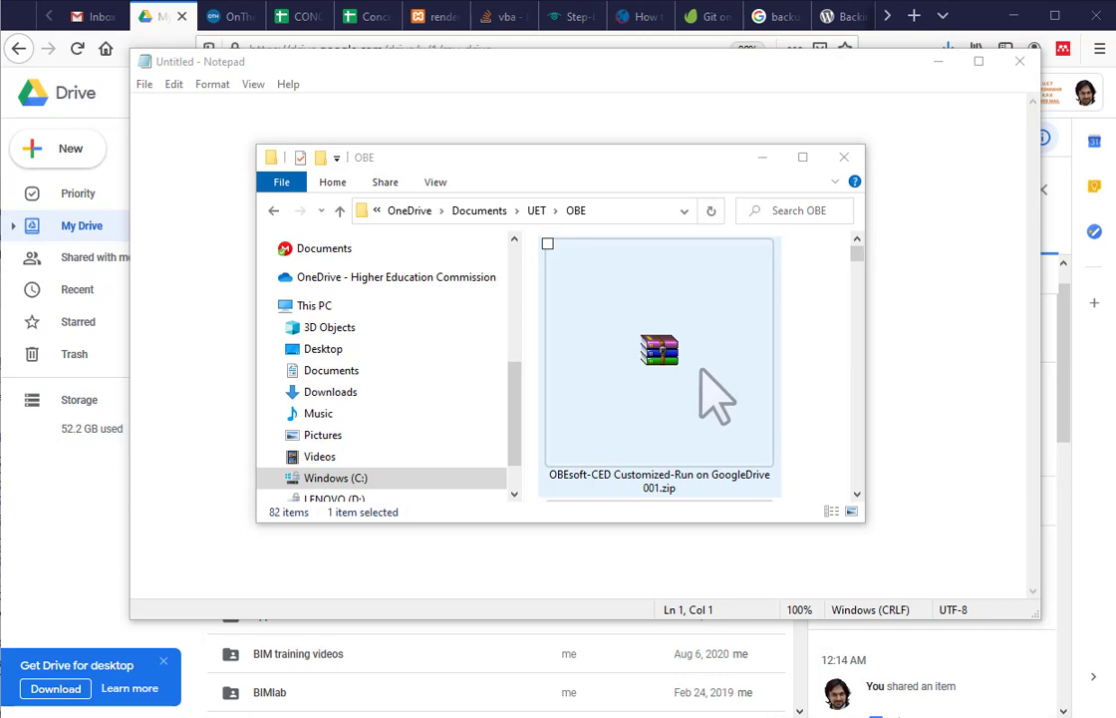
Browse inside the OBEsoft-CED zip archive and open its OBEsoft folder listing 10 files
click(714, 396)
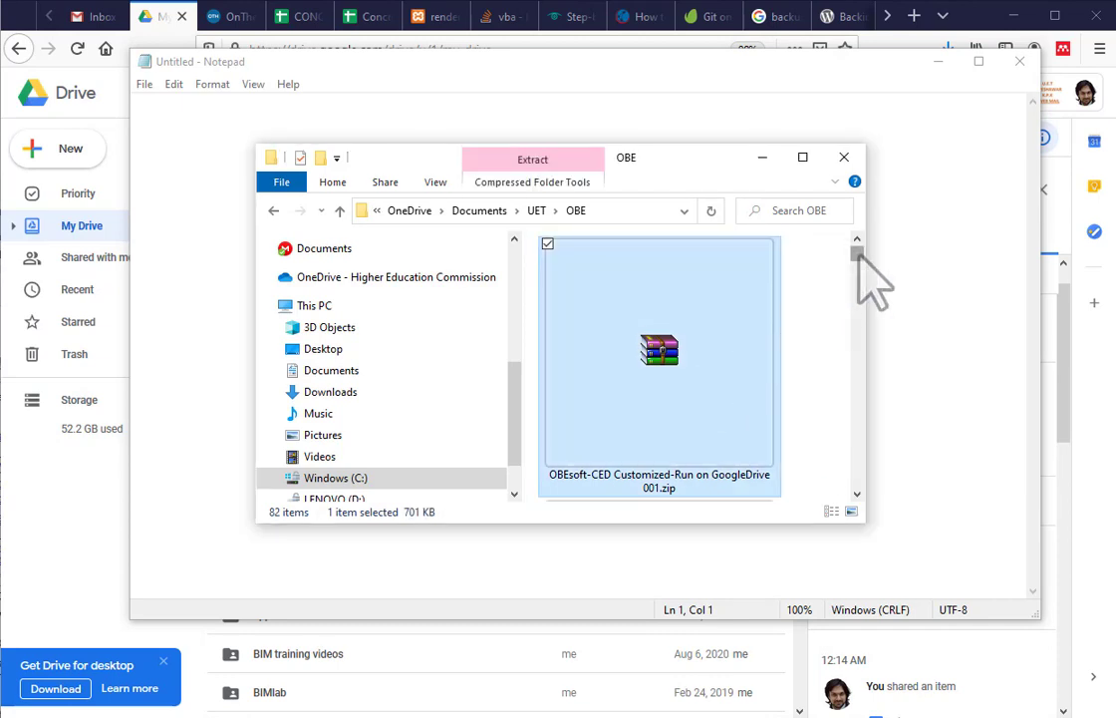
drag(857, 254, 857, 464)
double_click(676, 384)
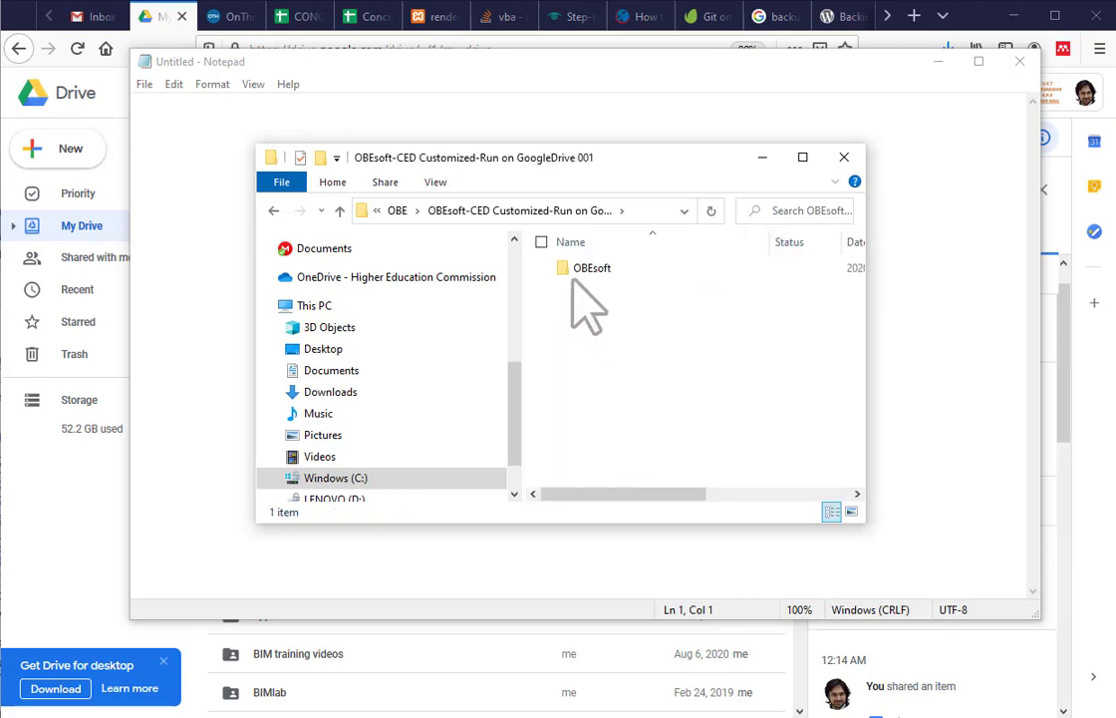
double_click(586, 267)
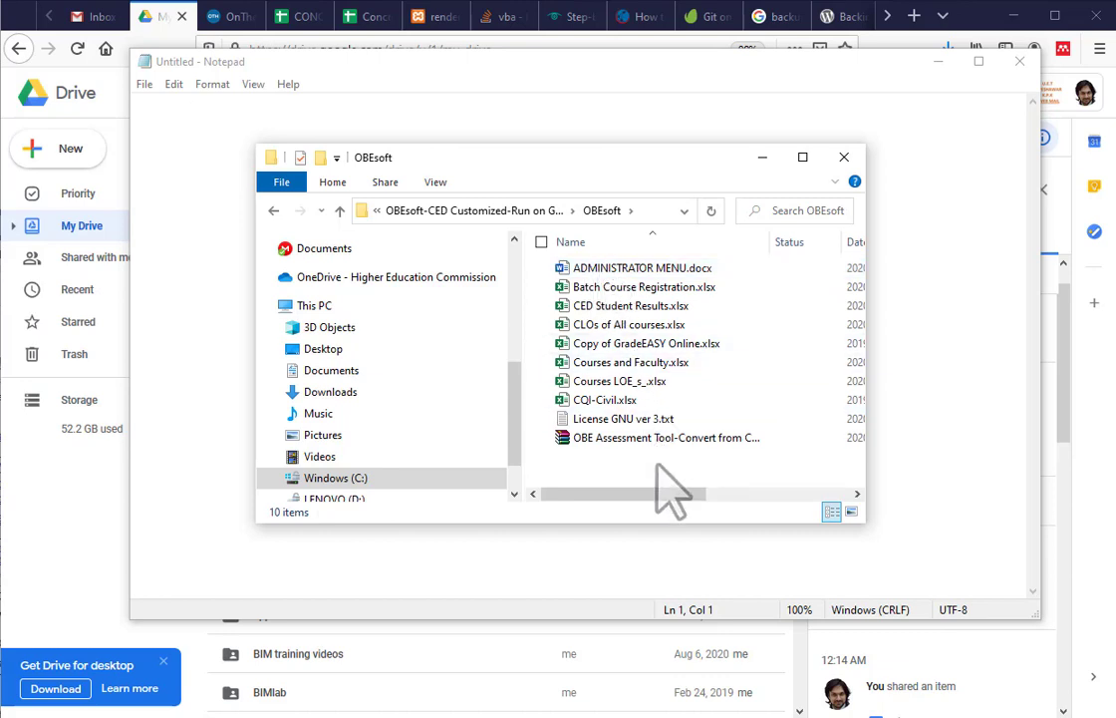
Create a new folder named TestOBE in My Drive
click(89, 515)
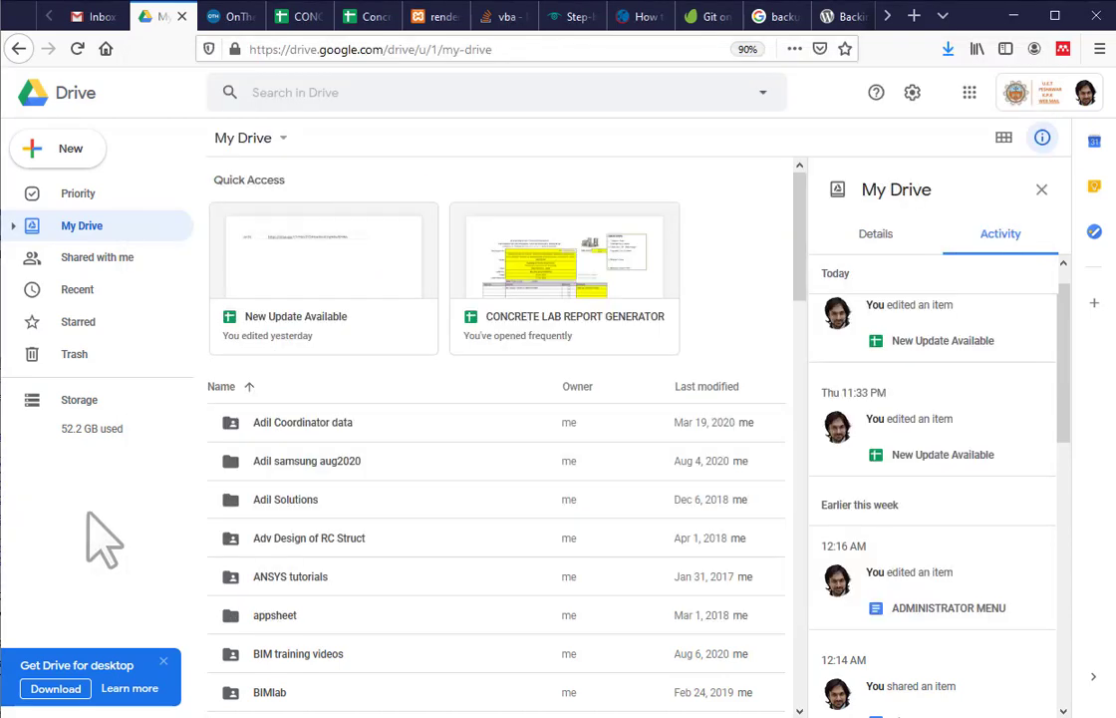
click(288, 141)
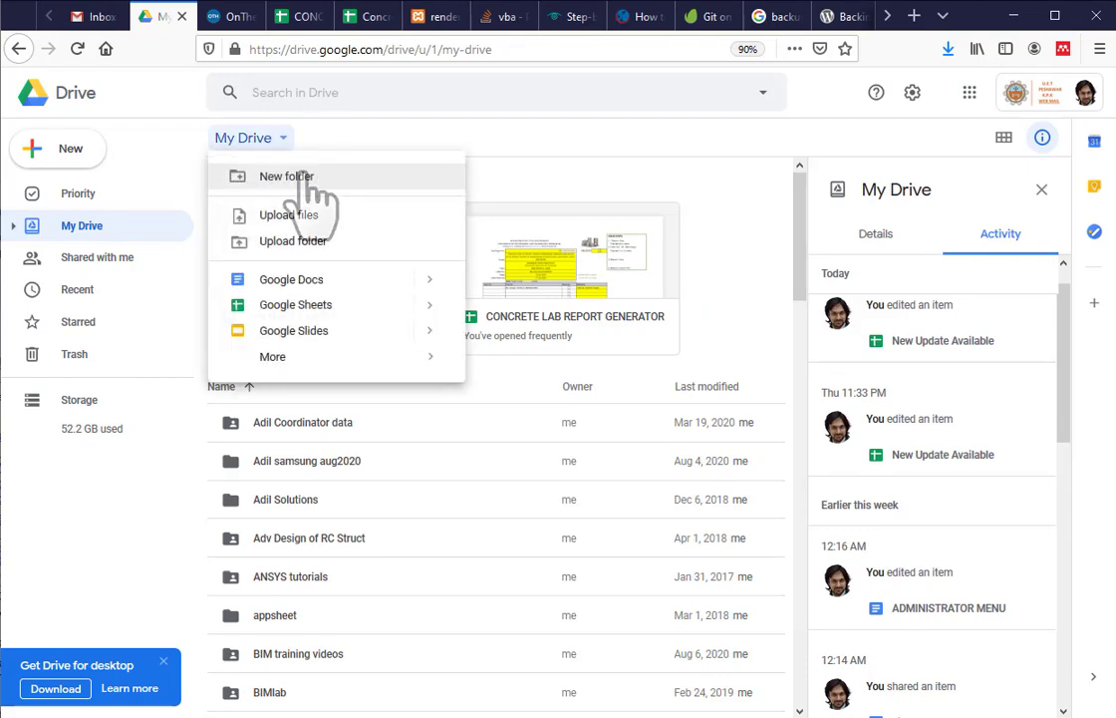
click(302, 179)
text(TestOBE)
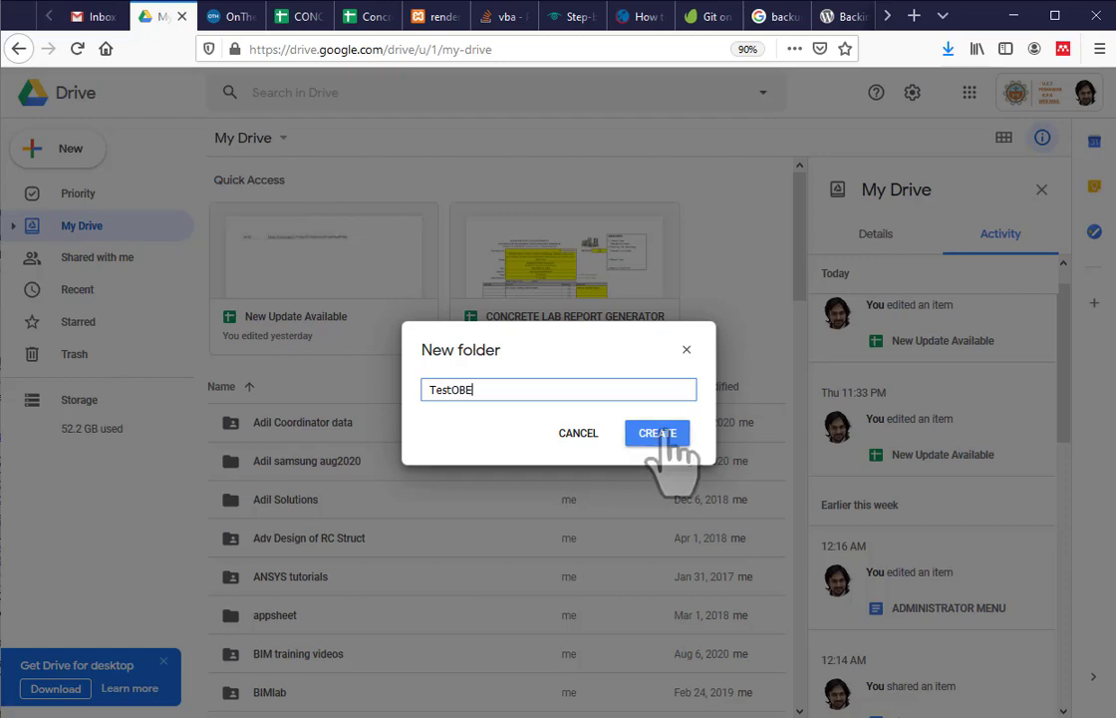
click(662, 437)
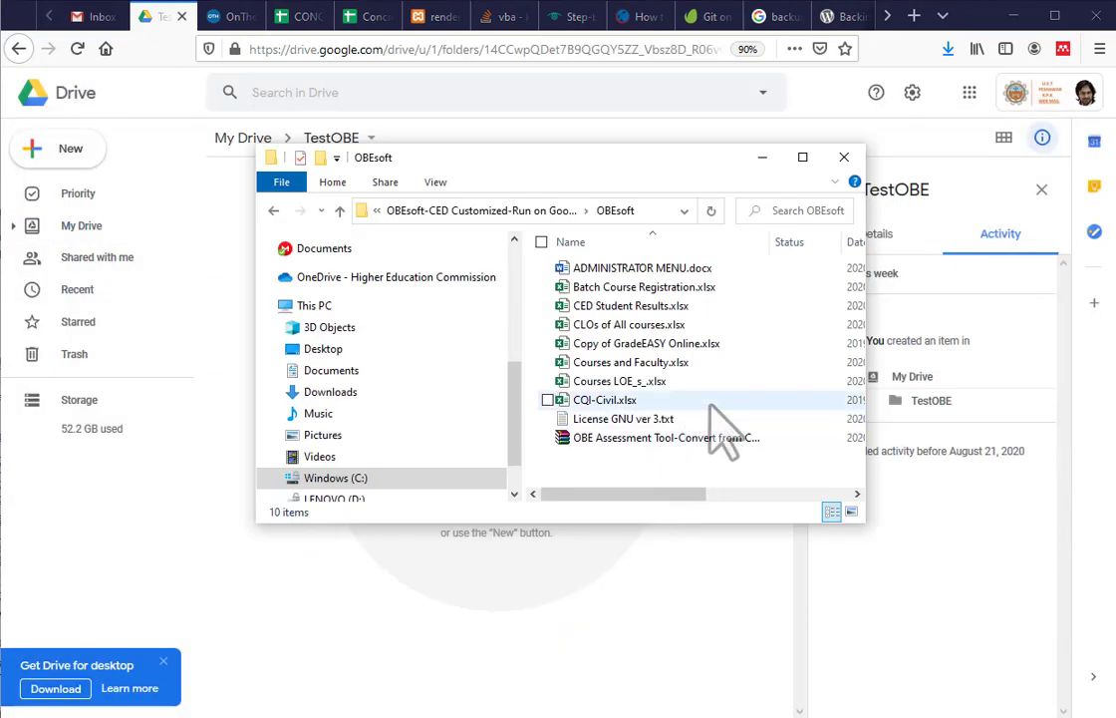
Upload the eight selected OBEsoft files, including License GNU ver 3.txt, into TestOBE
click(764, 403)
key(shift+Up)
key(shift+Up)
key(shift+Up)
key(shift+Up)
key(shift+Up)
key(shift+Up)
ctrl+click(764, 411)
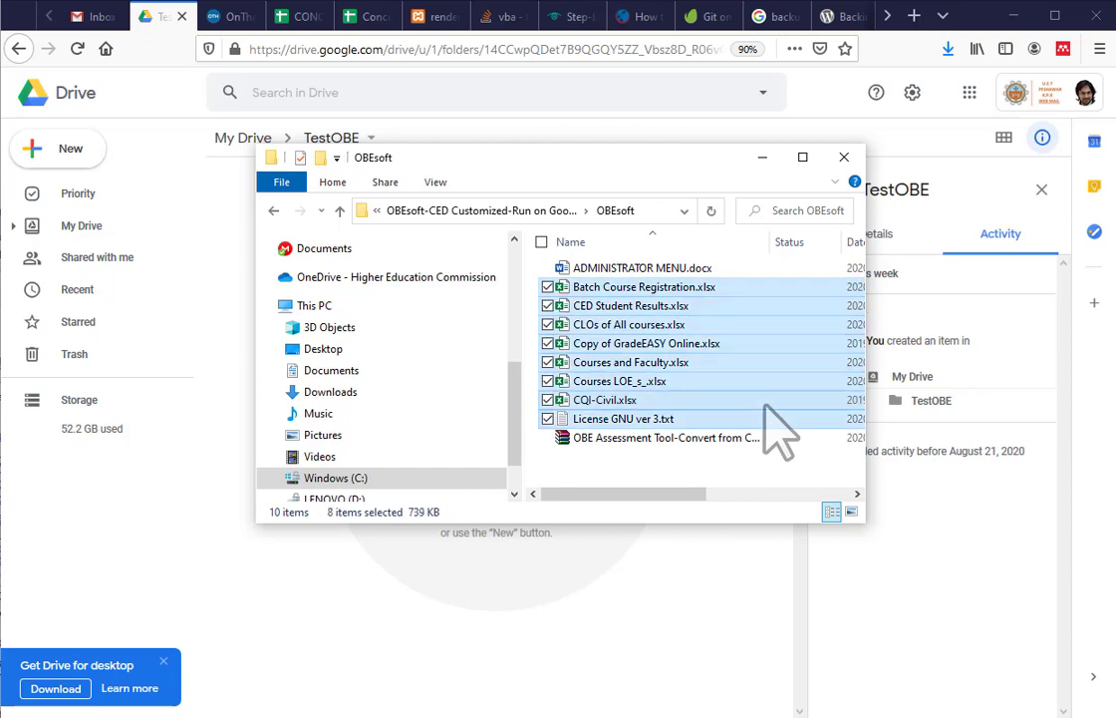
drag(765, 406, 460, 633)
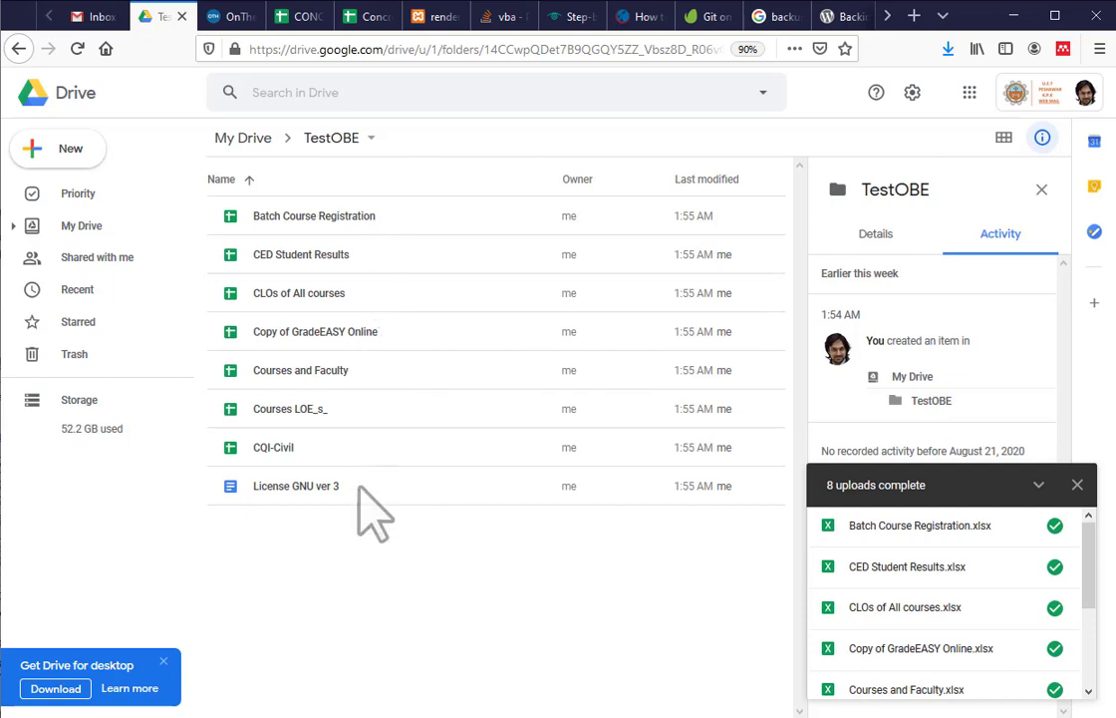
Extract the OBE Assessment Tool zip archive into the OBEsoft folder
key(alt+Tab)
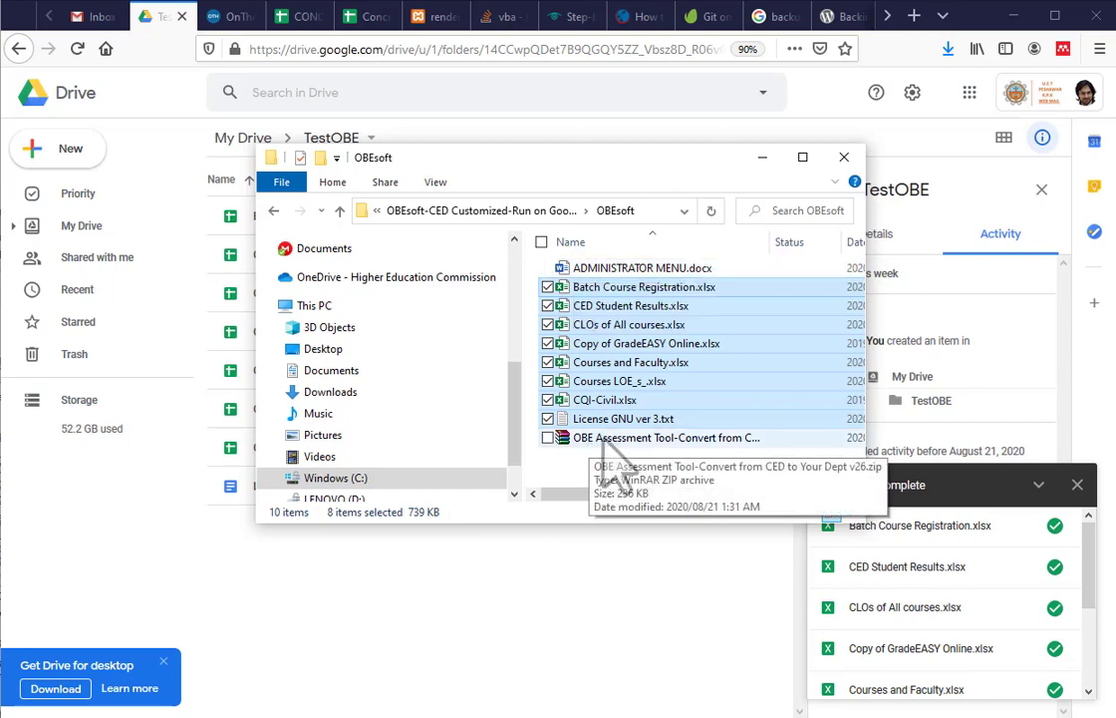
click(691, 444)
right_click(689, 445)
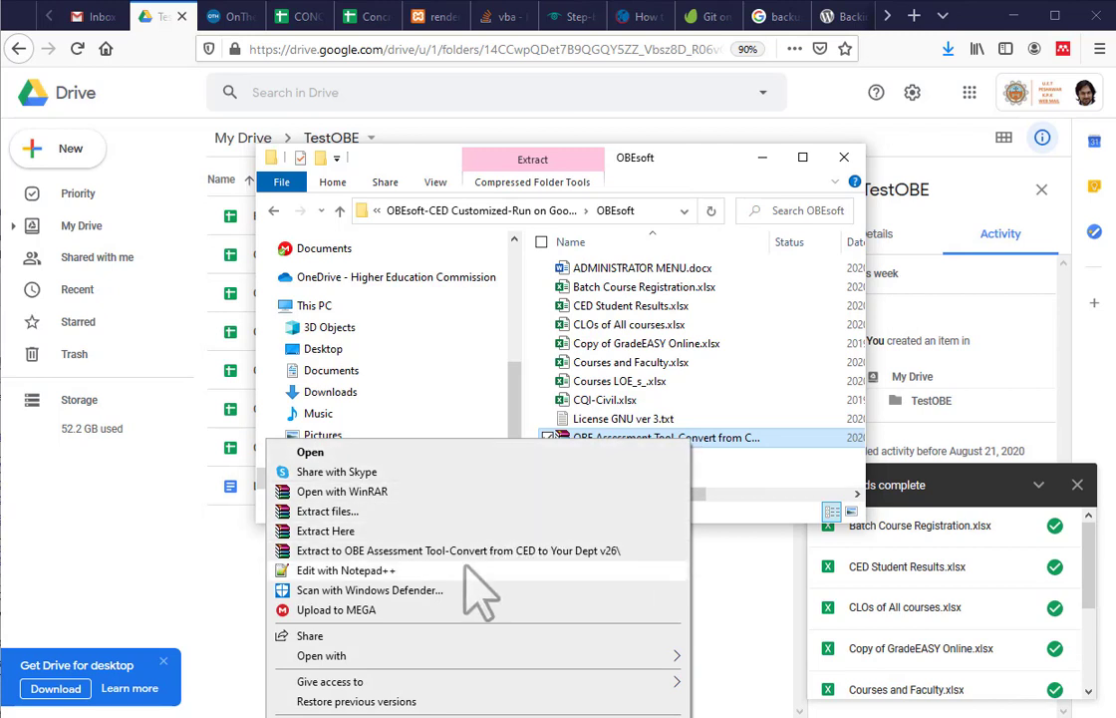
click(478, 532)
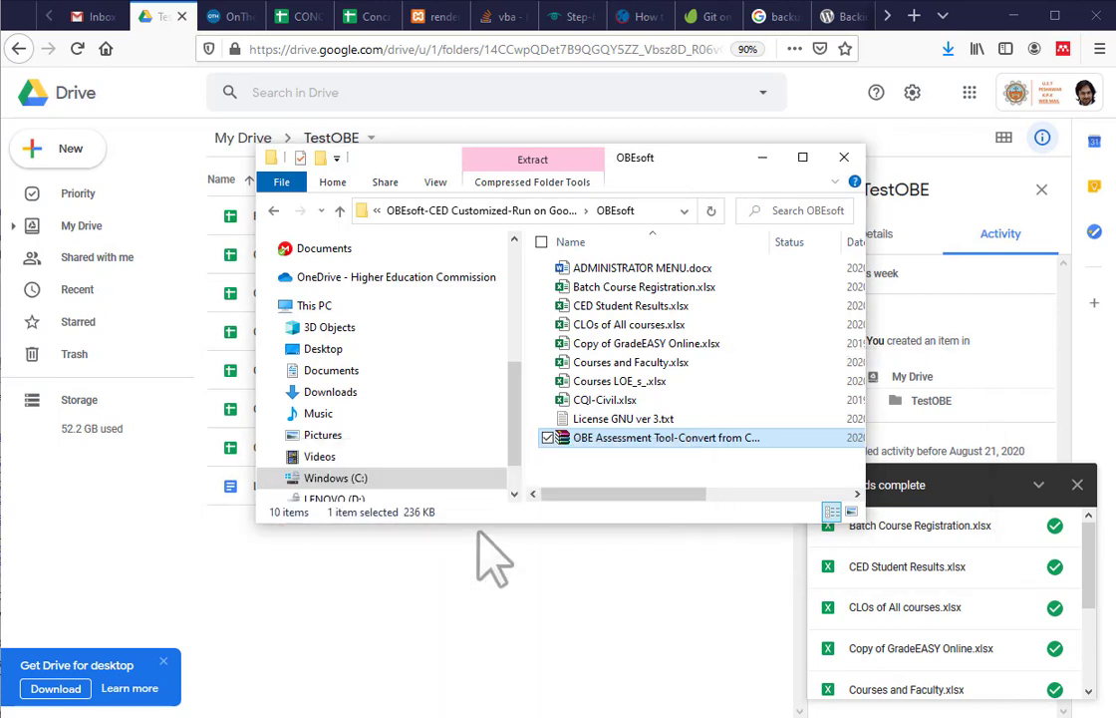
Rename the extracted workbook to 'OBE Assessment Tool-MyDept v26.xlsm' and open it in Excel
right_click(671, 447)
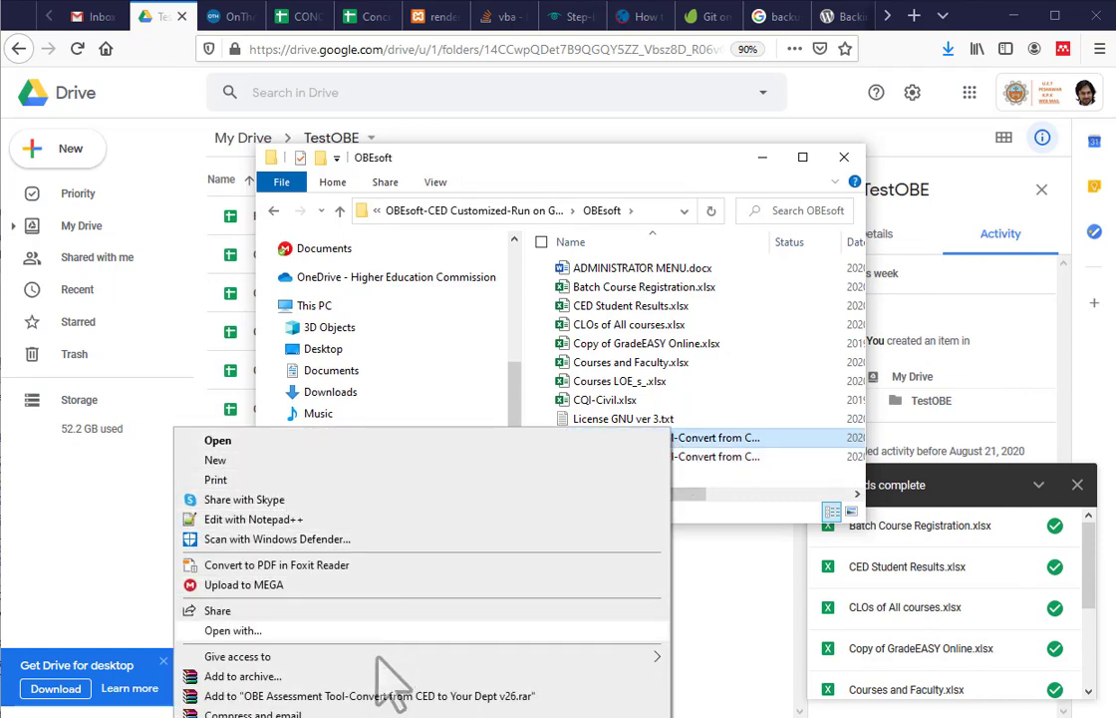
key(m)
drag(679, 437, 823, 510)
text(MyDept)
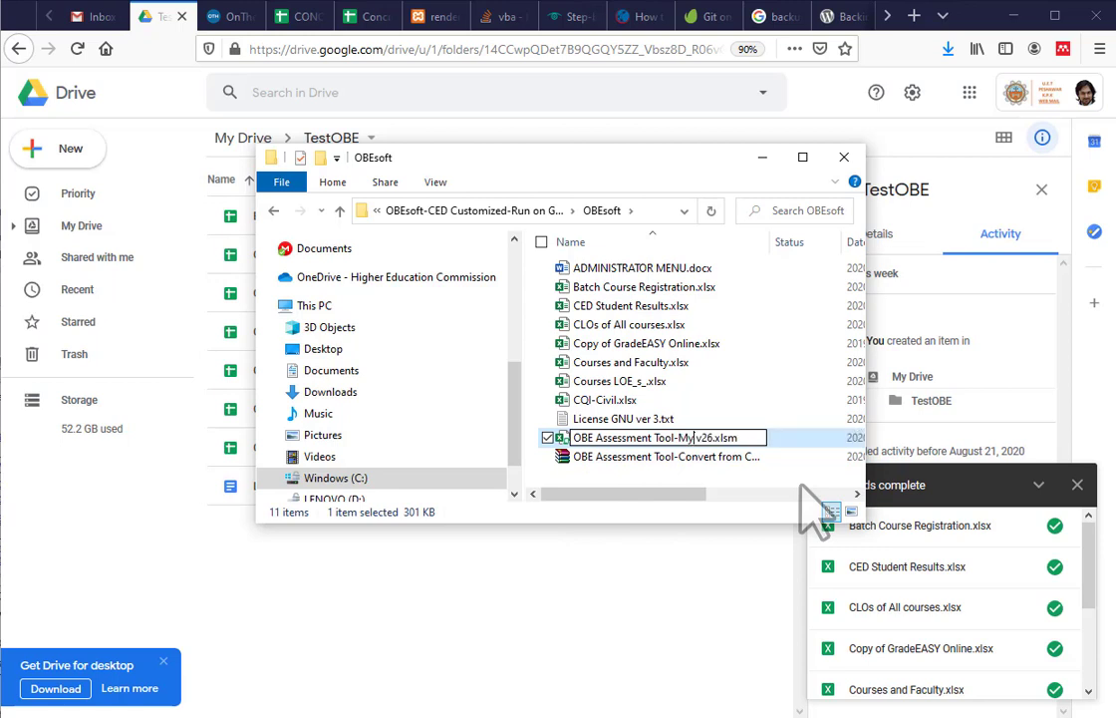
key(Return)
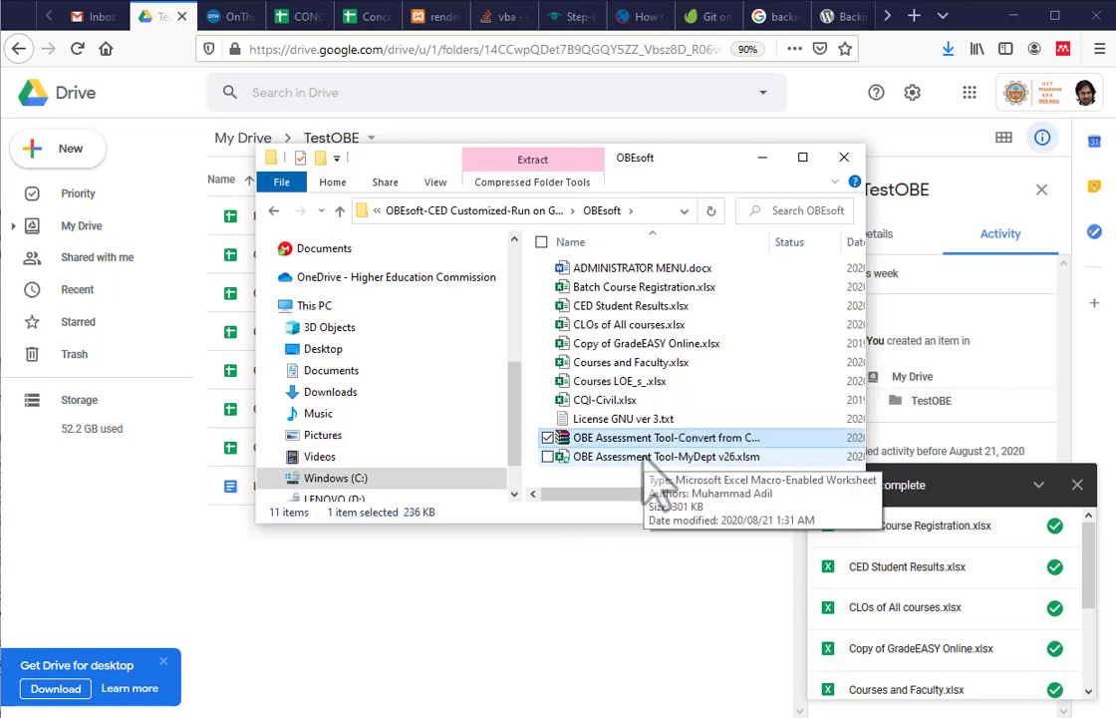
double_click(656, 458)
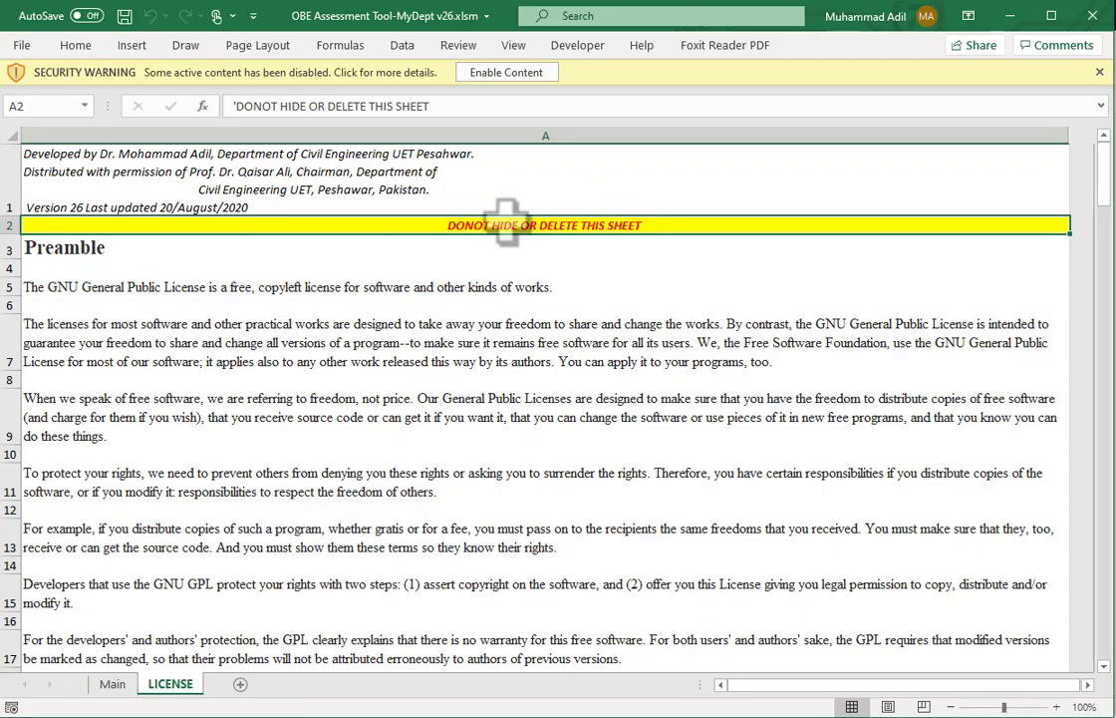
Enable the workbook's macro content
click(506, 73)
scroll(289, 376, down, 20)
scroll(294, 399, down, 20)
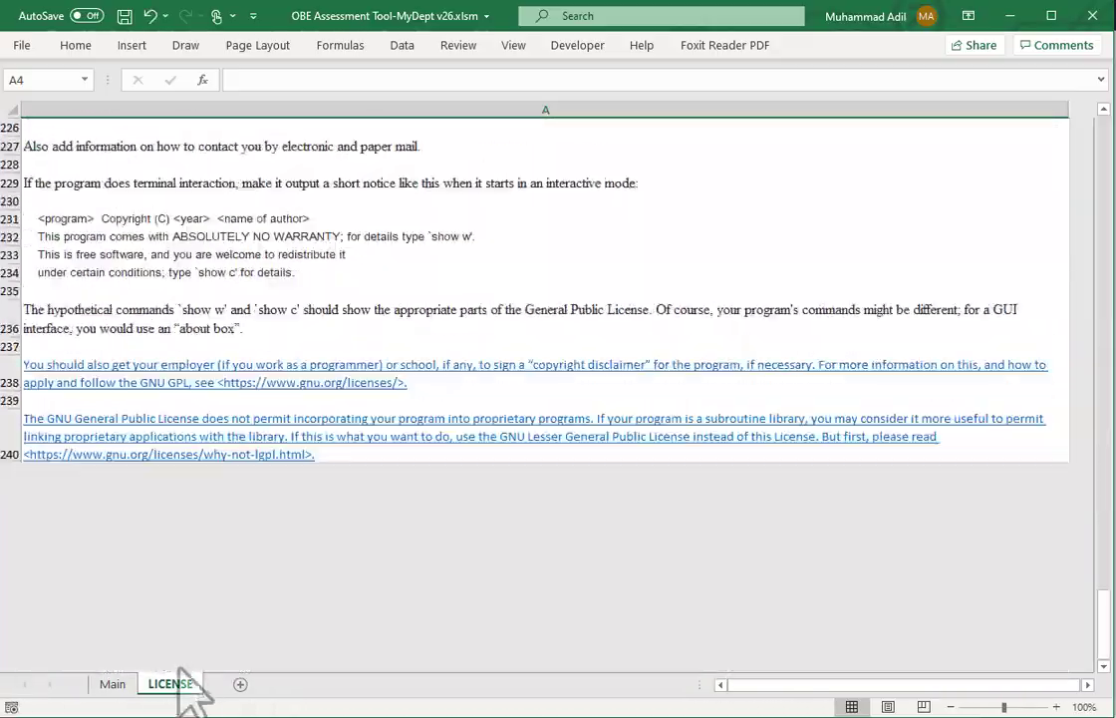
Unhide the DatabaseSetup sheet, then return to the Main sheet
right_click(170, 686)
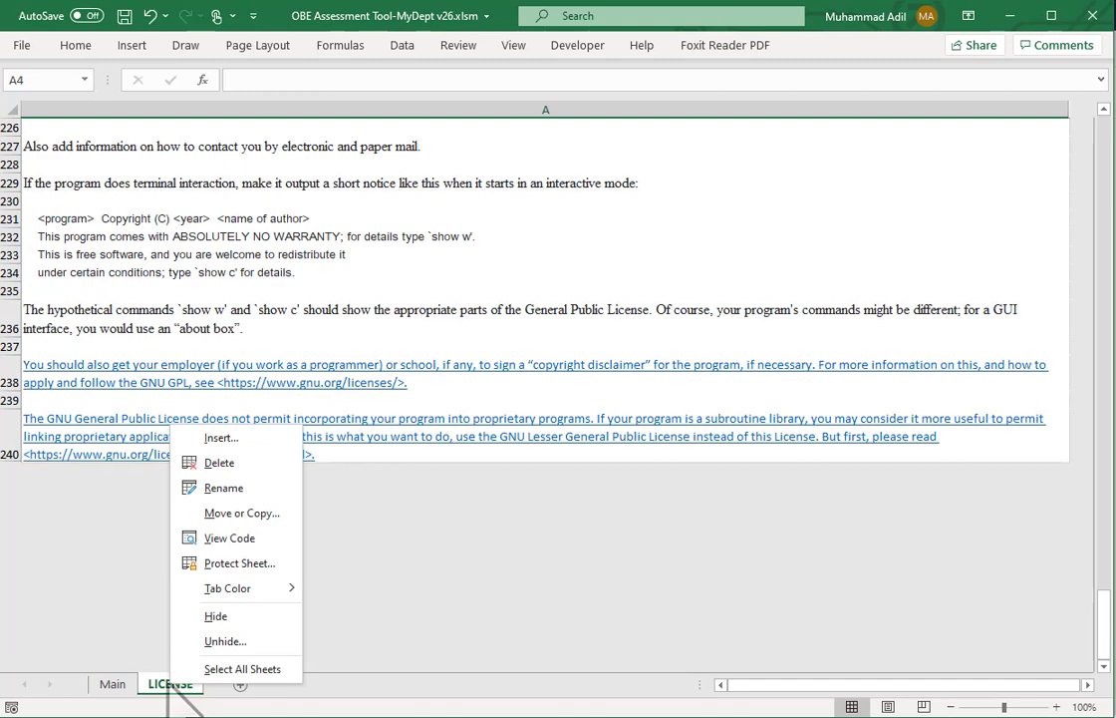
click(222, 641)
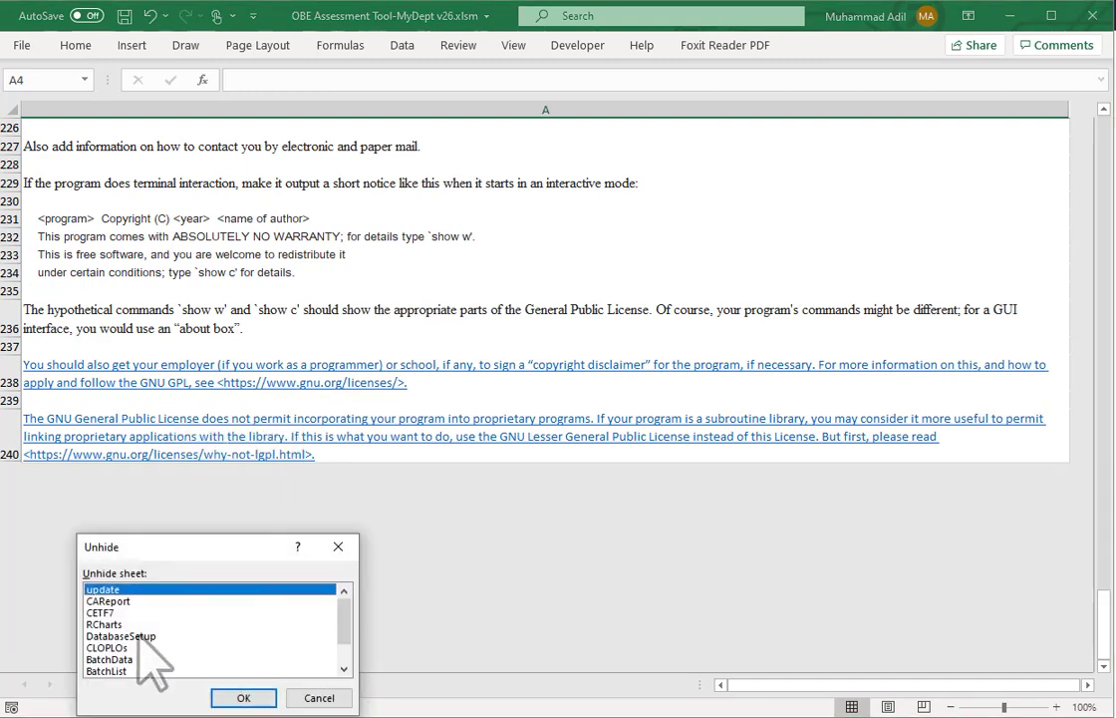
click(144, 637)
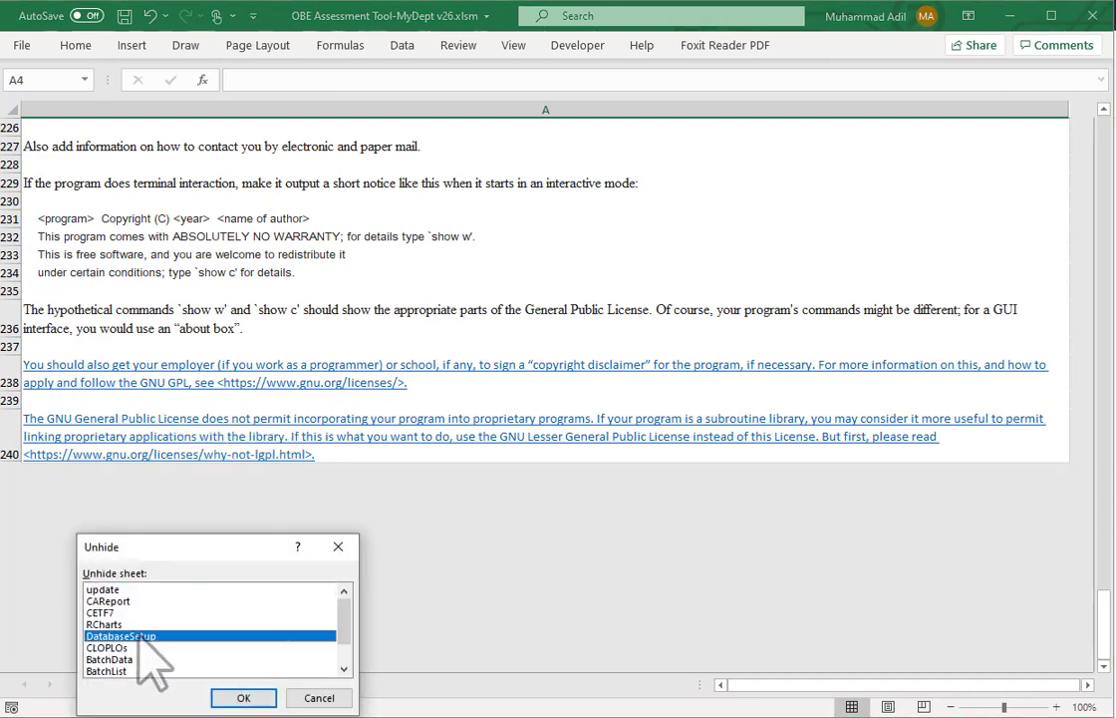
click(245, 699)
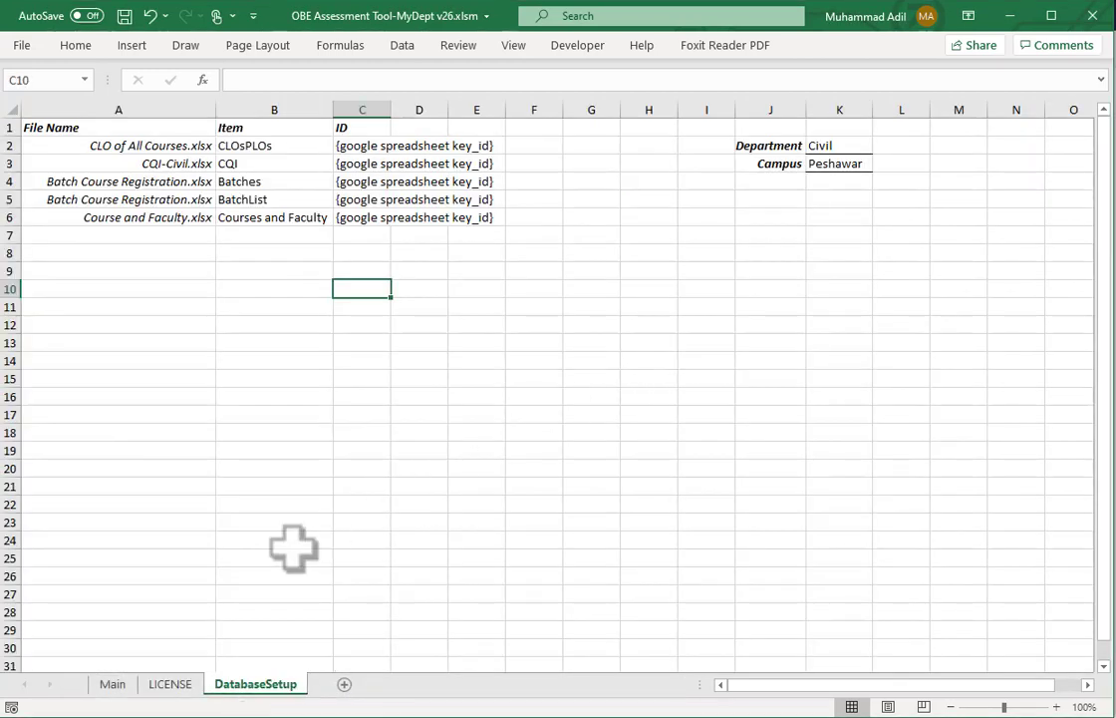
click(112, 685)
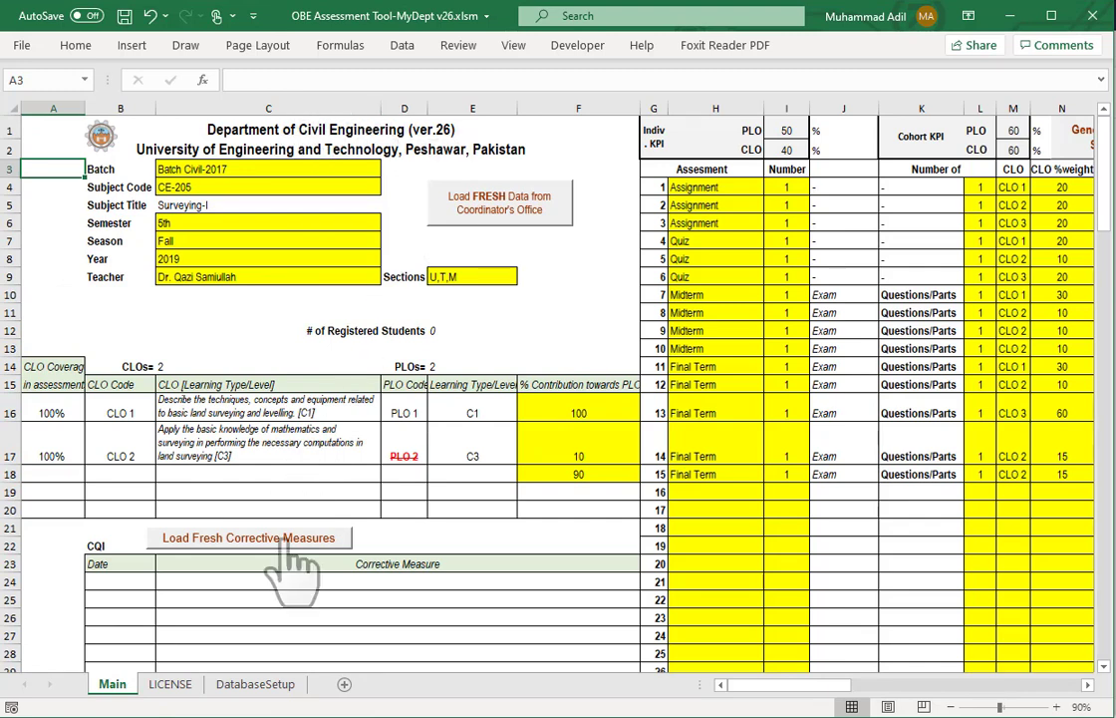
On DatabaseSetup, enter department MyDept in K2 and campus MyCampus in K3
click(256, 685)
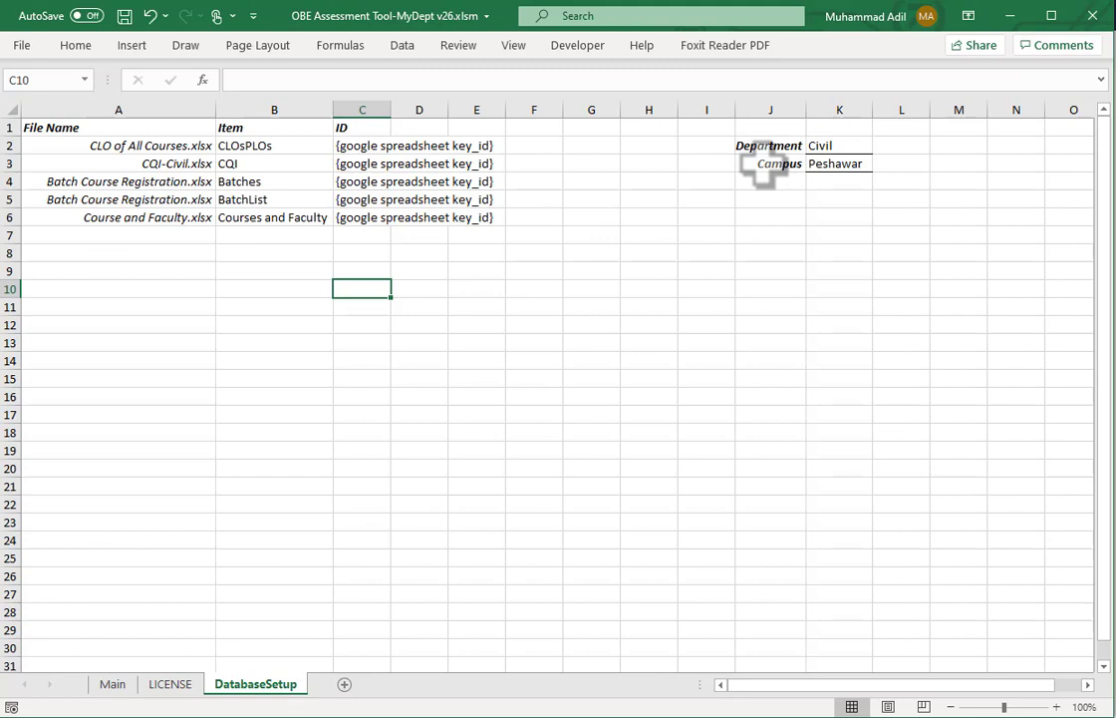
click(837, 146)
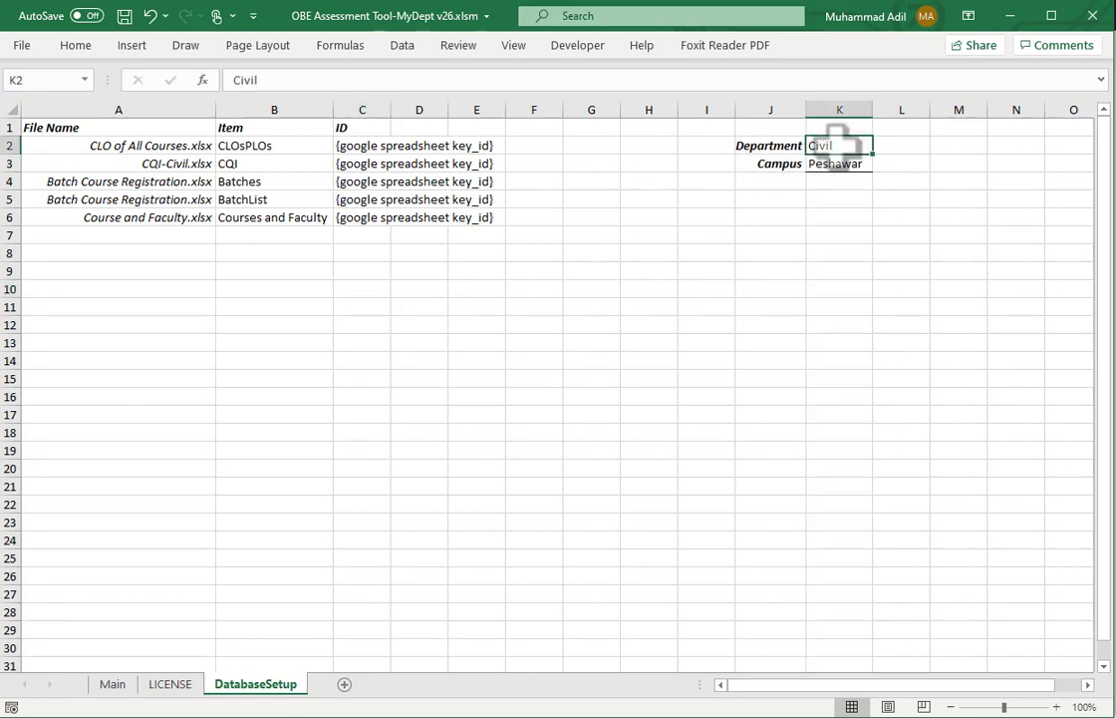
text(MyDept)
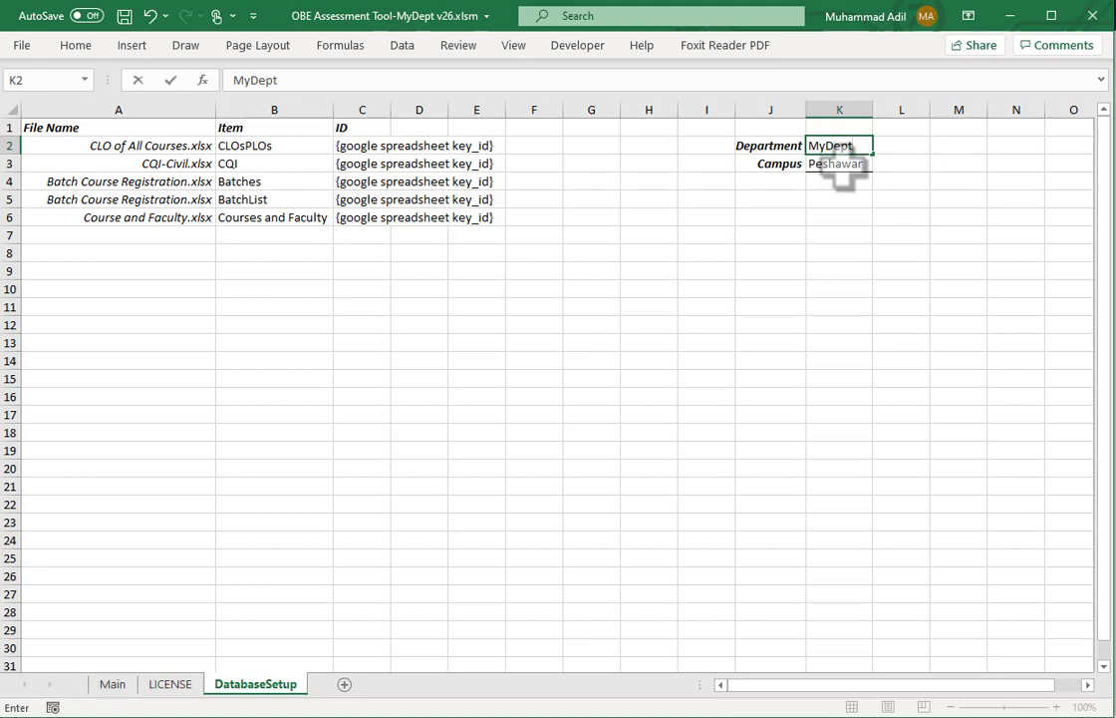
key(Return)
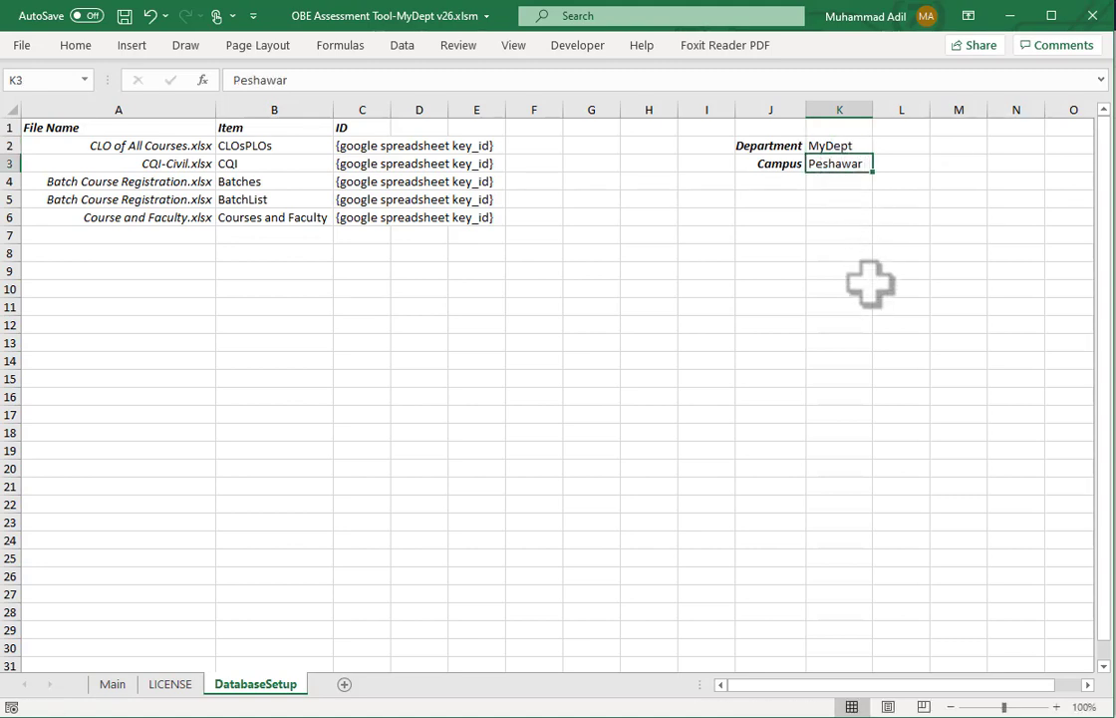
text(MyCampus)
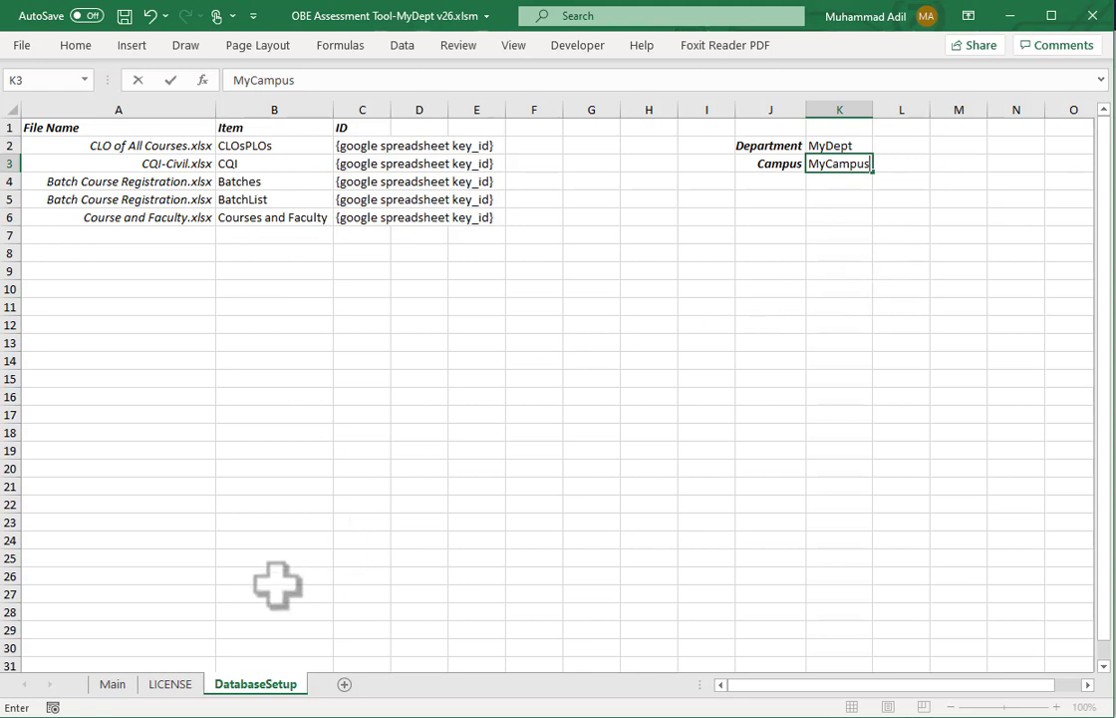
click(337, 558)
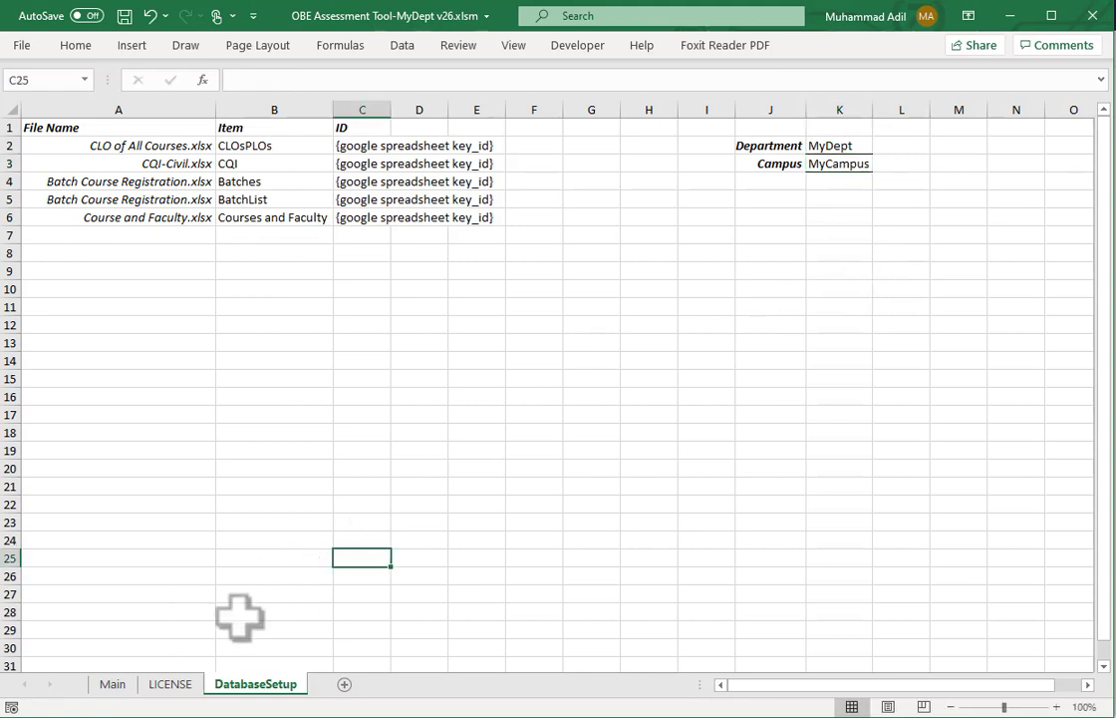
Review the source file names in column A and their spreadsheet key cells in column C
click(113, 683)
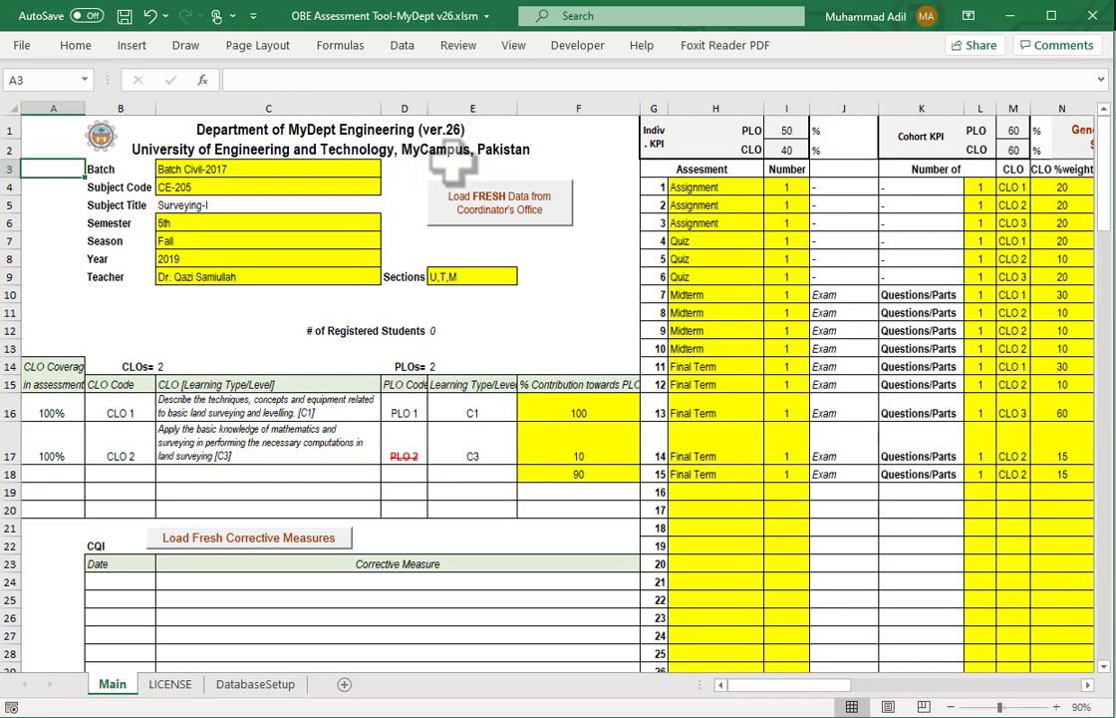
click(256, 685)
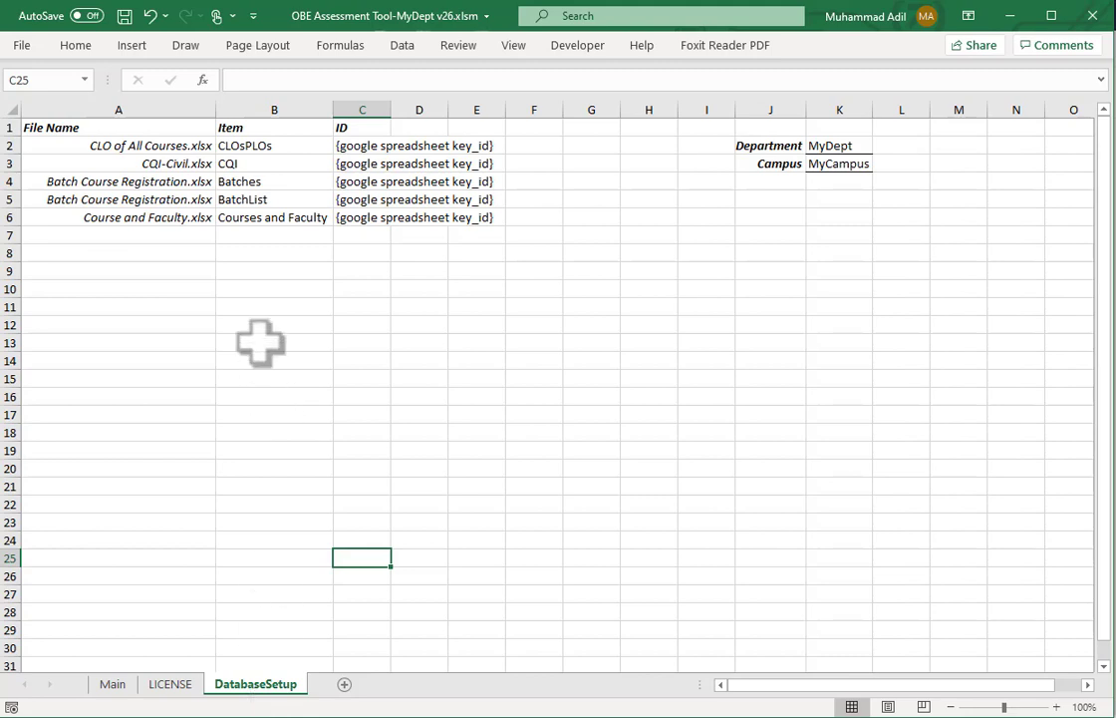
click(179, 146)
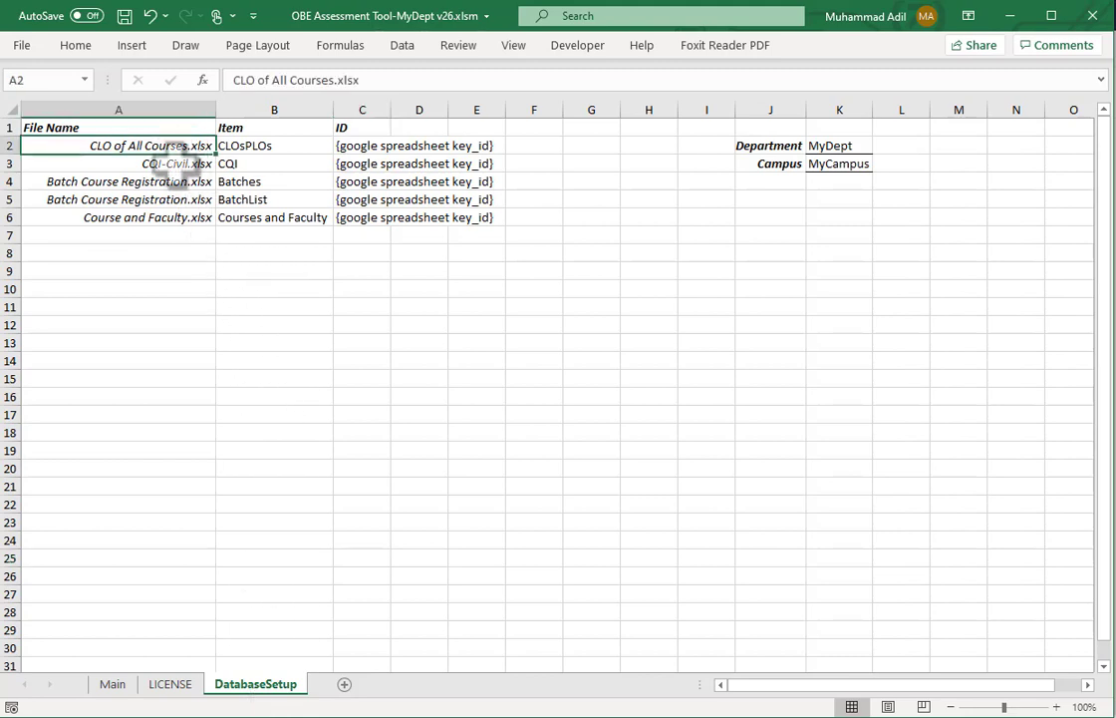
click(177, 163)
click(172, 182)
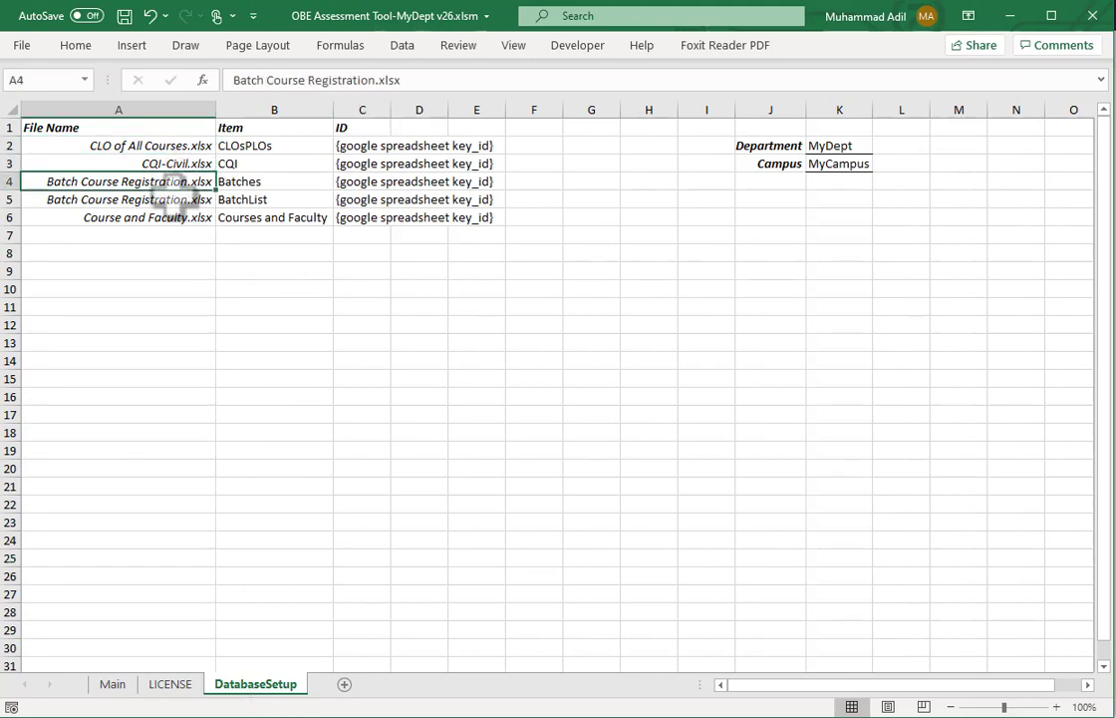
click(175, 199)
click(174, 220)
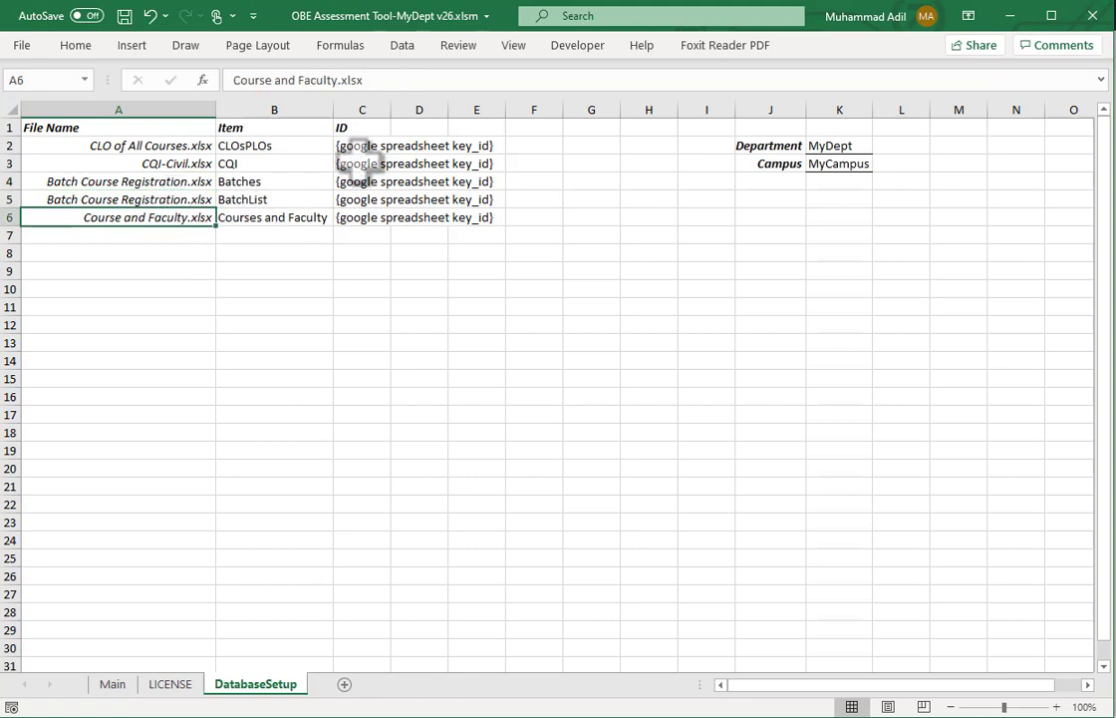
click(364, 146)
click(365, 164)
click(365, 183)
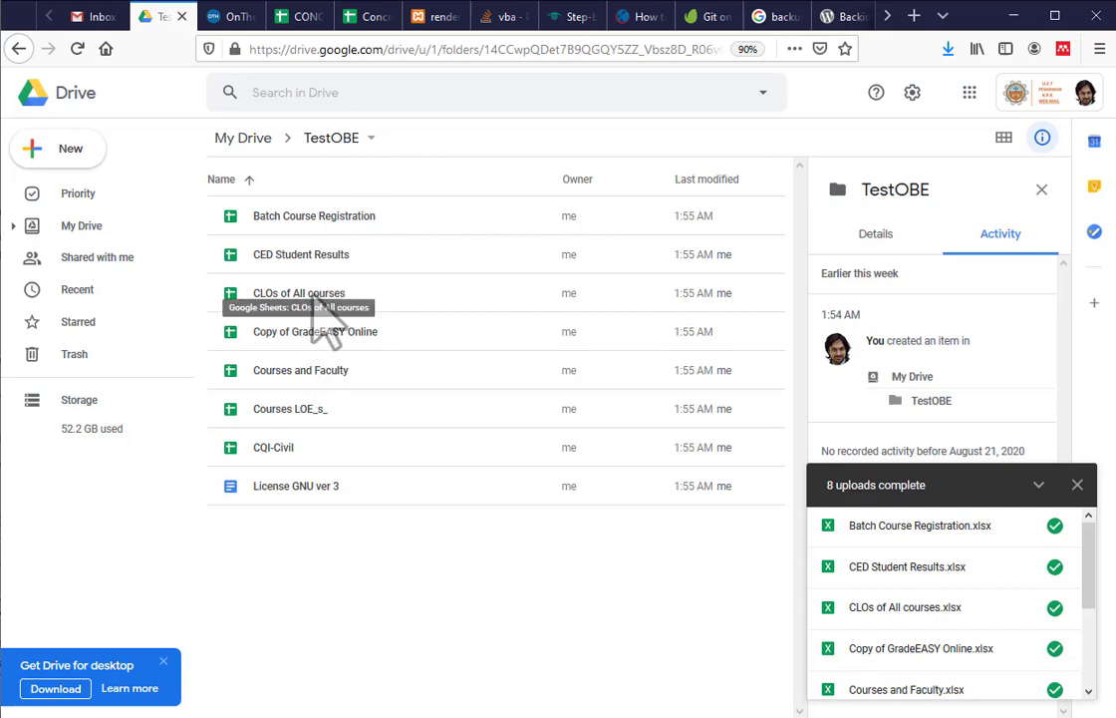
Share CLOs of All courses with anyone at the university by link and copy the link
click(313, 296)
right_click(316, 296)
click(420, 384)
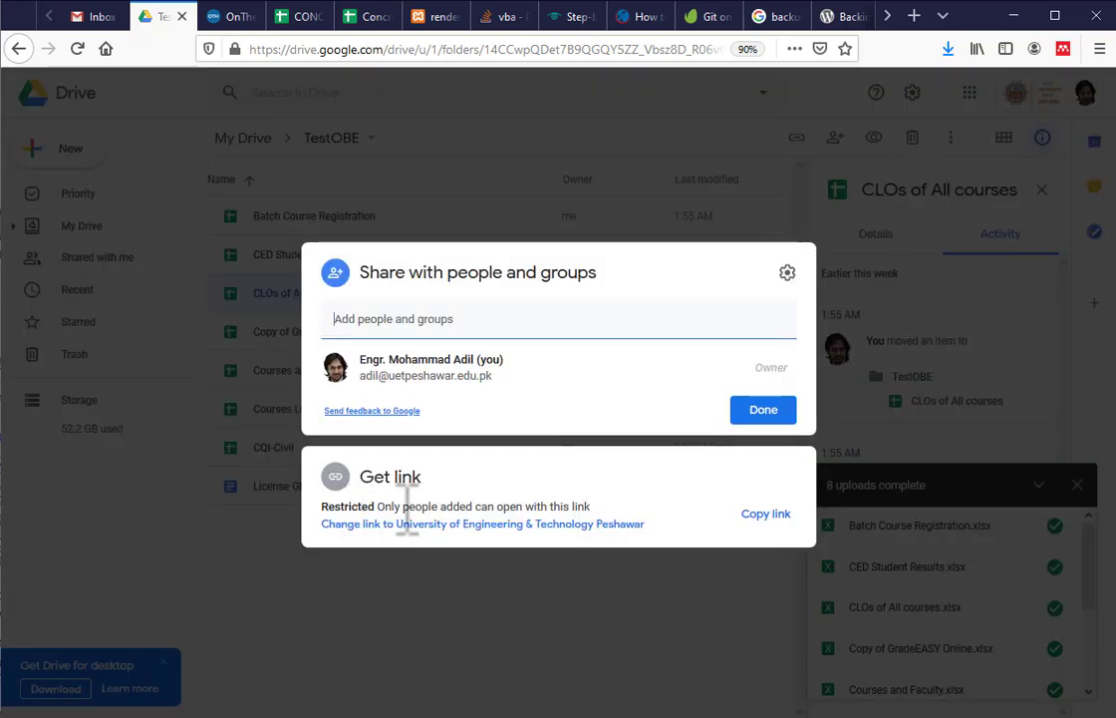
click(450, 528)
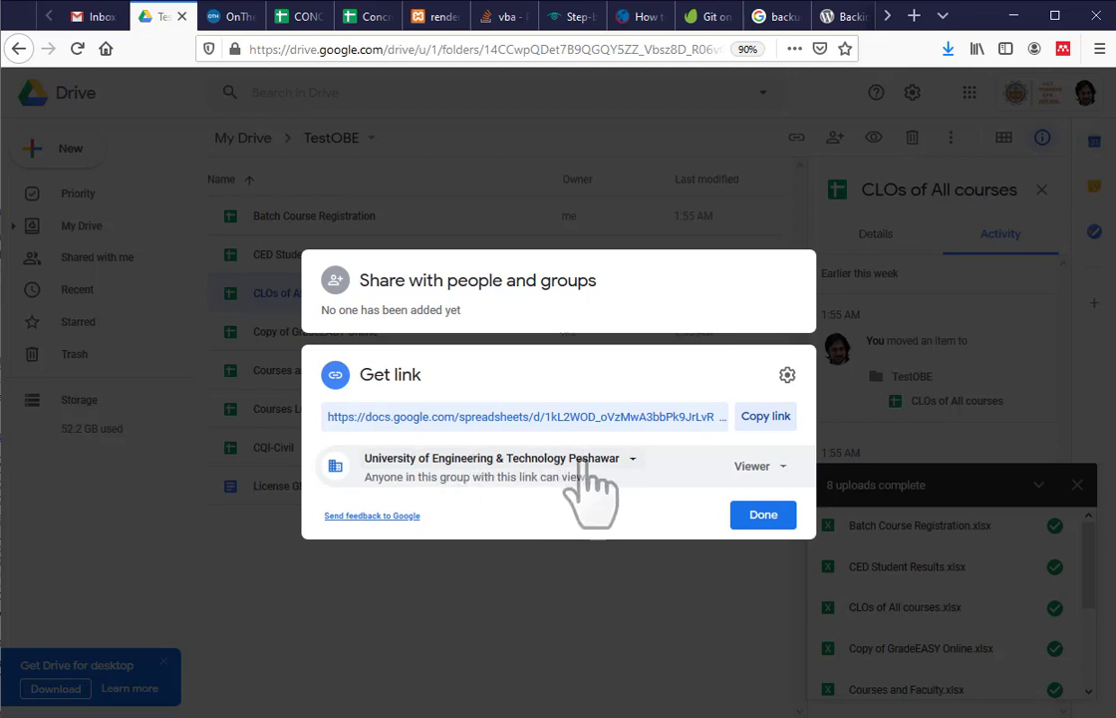
click(770, 419)
Paste the share link into Notepad and copy just the spreadsheet ID
key(alt+Tab)
key(ctrl+v)
drag(448, 102, 800, 115)
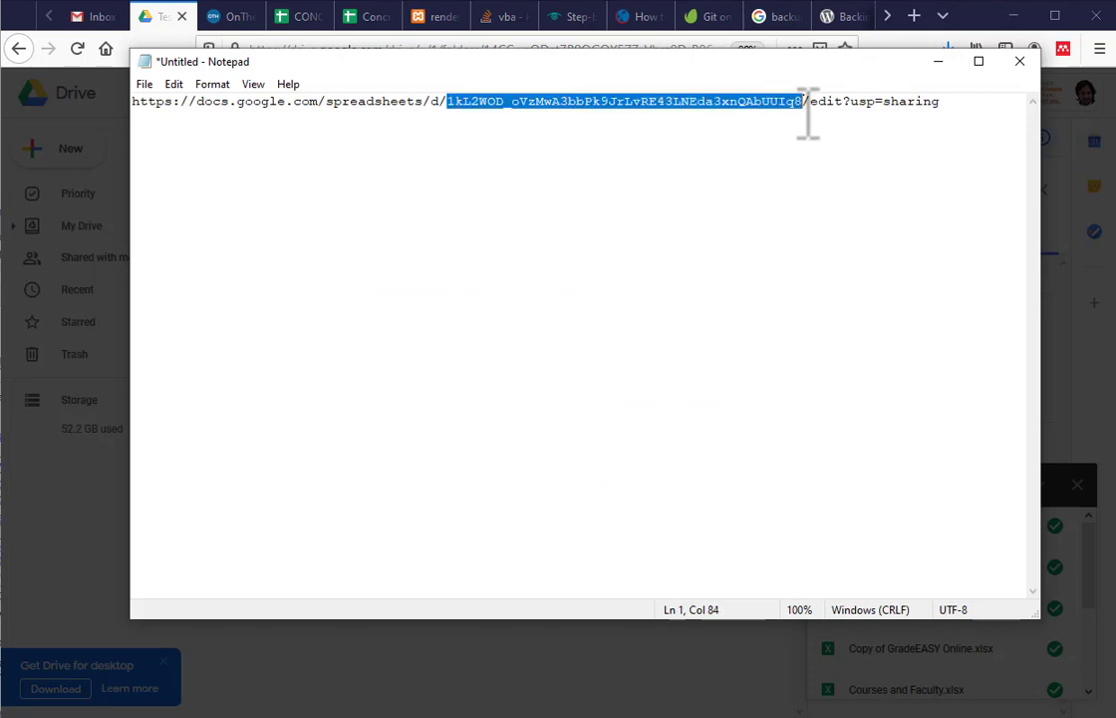
right_click(805, 112)
click(603, 162)
Paste the CLOsPLOs spreadsheet ID into cell C2 of DatabaseSetup
key(alt+Tab)
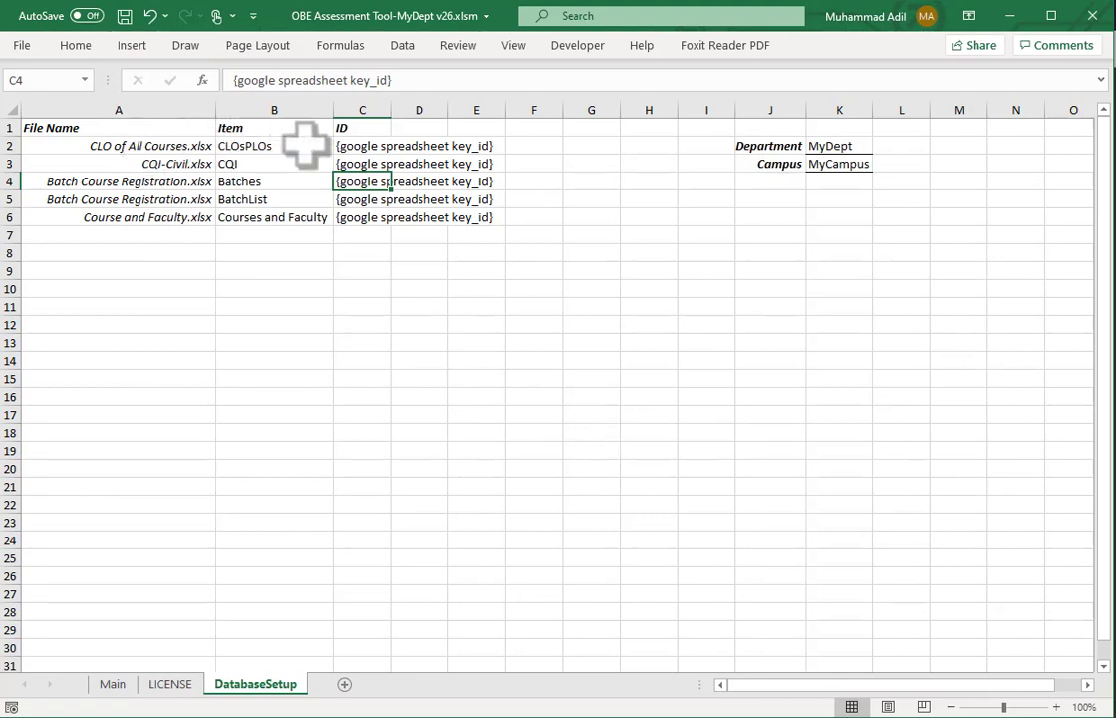
click(359, 146)
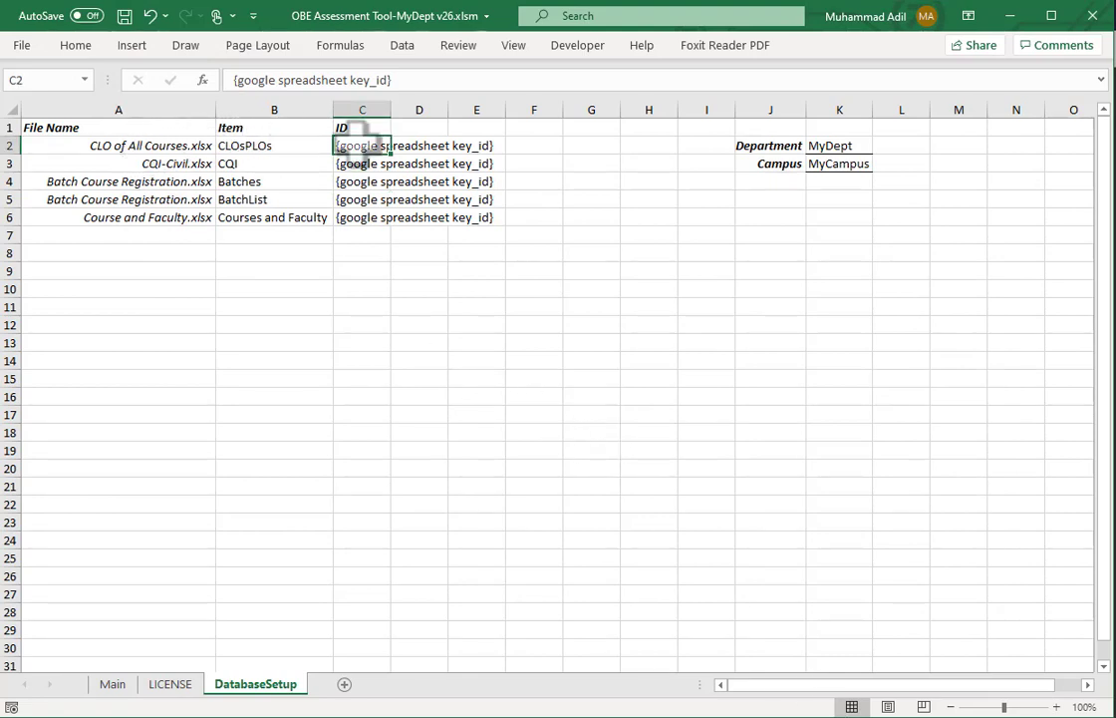
key(ctrl+v)
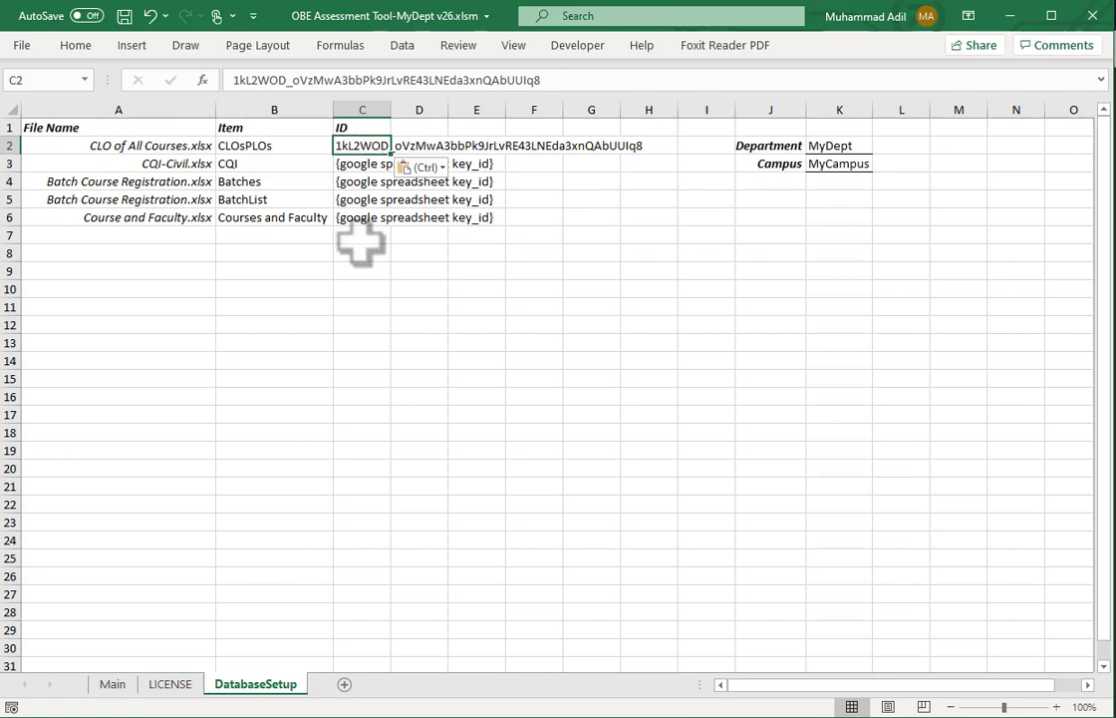
click(361, 239)
Look over the remaining file names A3:A6 and key placeholders C3:C6, then hide DatabaseSetup
click(183, 165)
drag(183, 164, 188, 219)
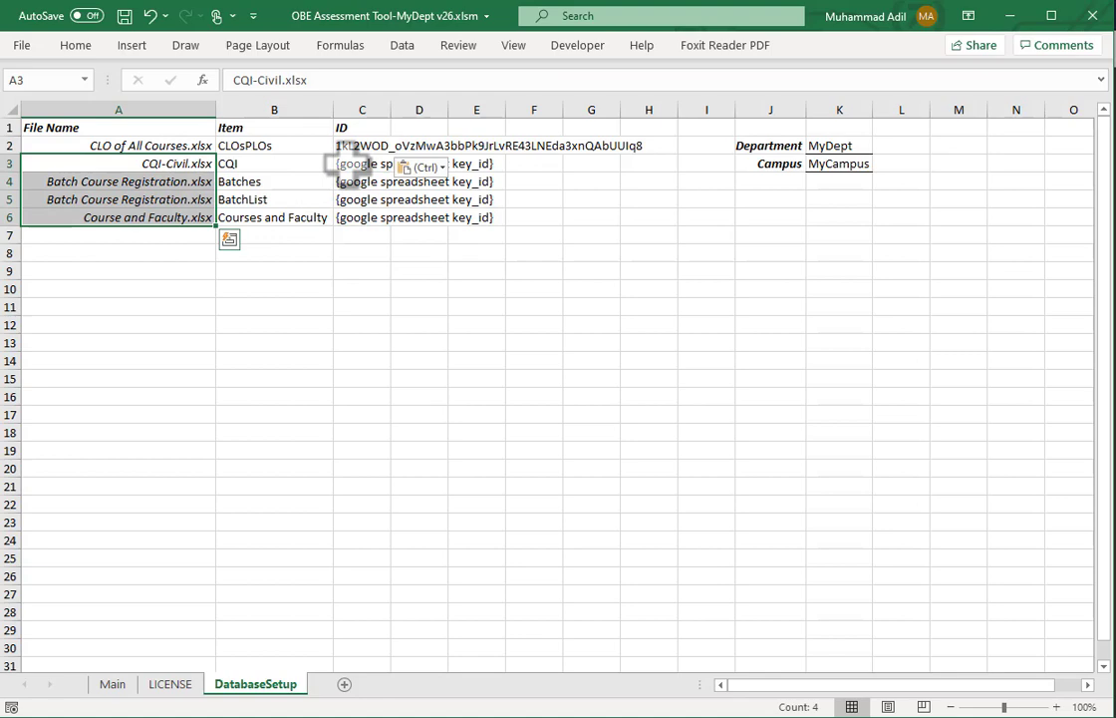
drag(342, 166, 348, 225)
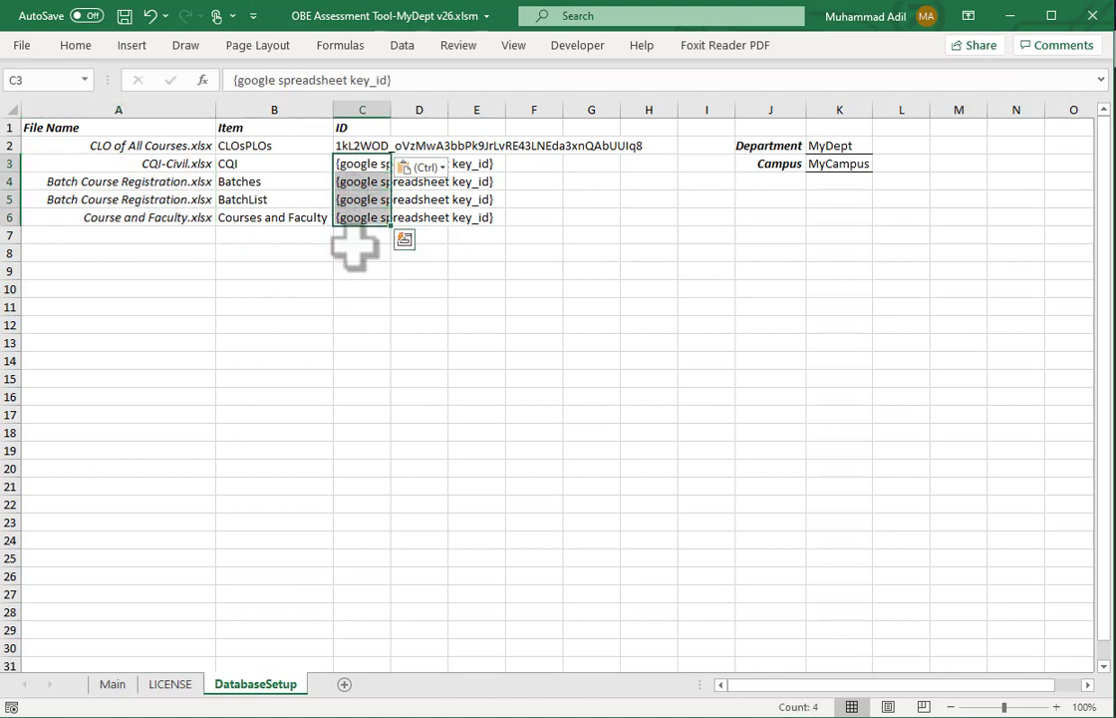
click(361, 251)
right_click(282, 691)
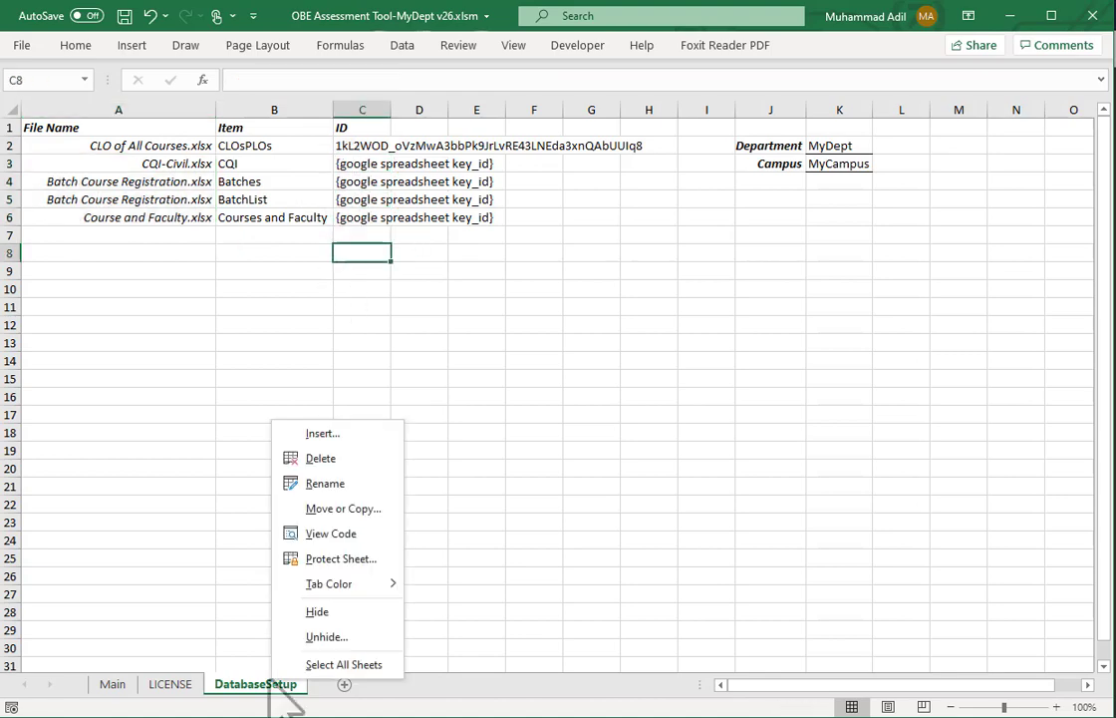
click(344, 611)
Keep Batch Civil-2017 selected in C3 on the Main sheet and save the workbook
click(112, 686)
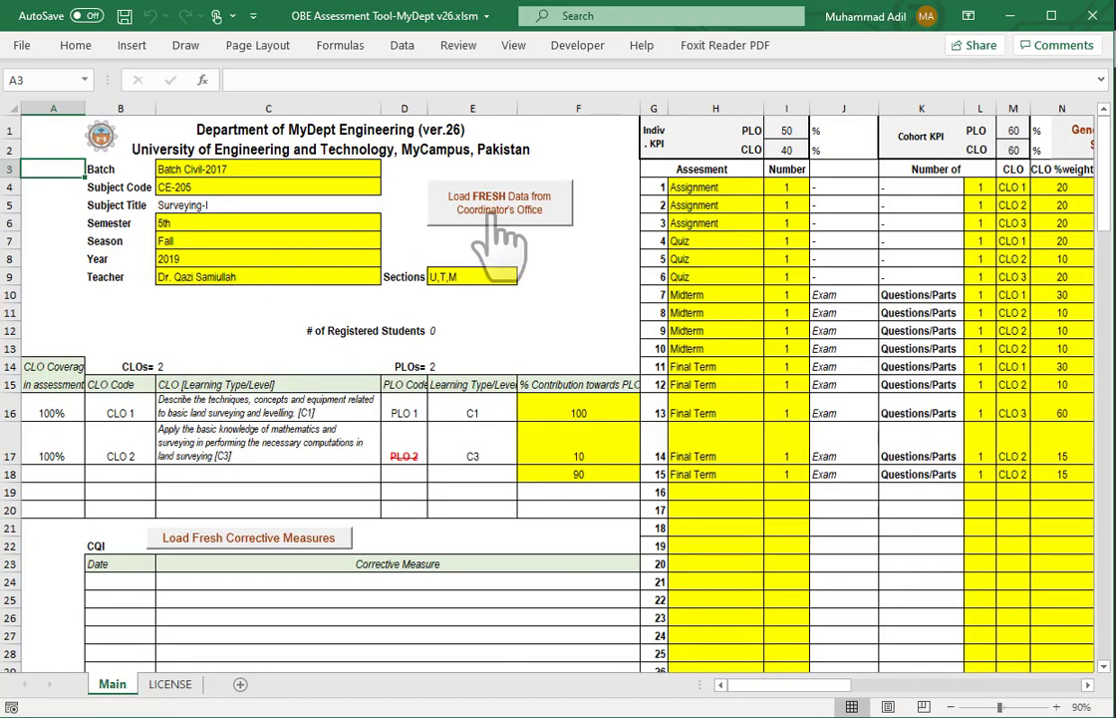
click(371, 170)
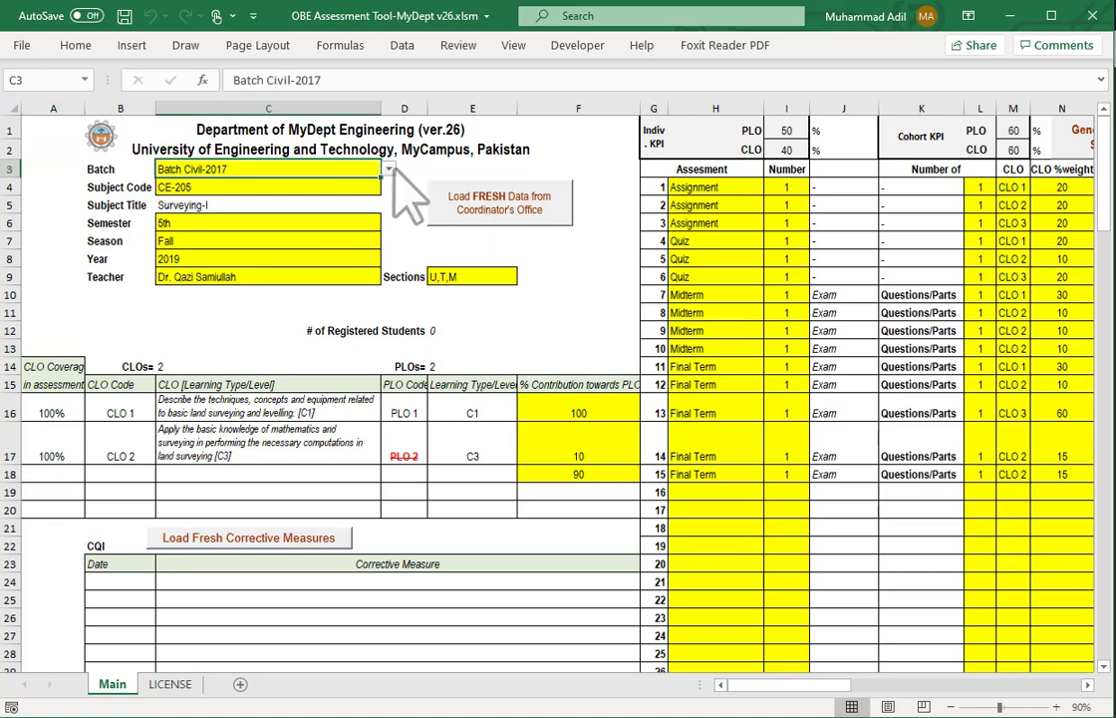
click(389, 169)
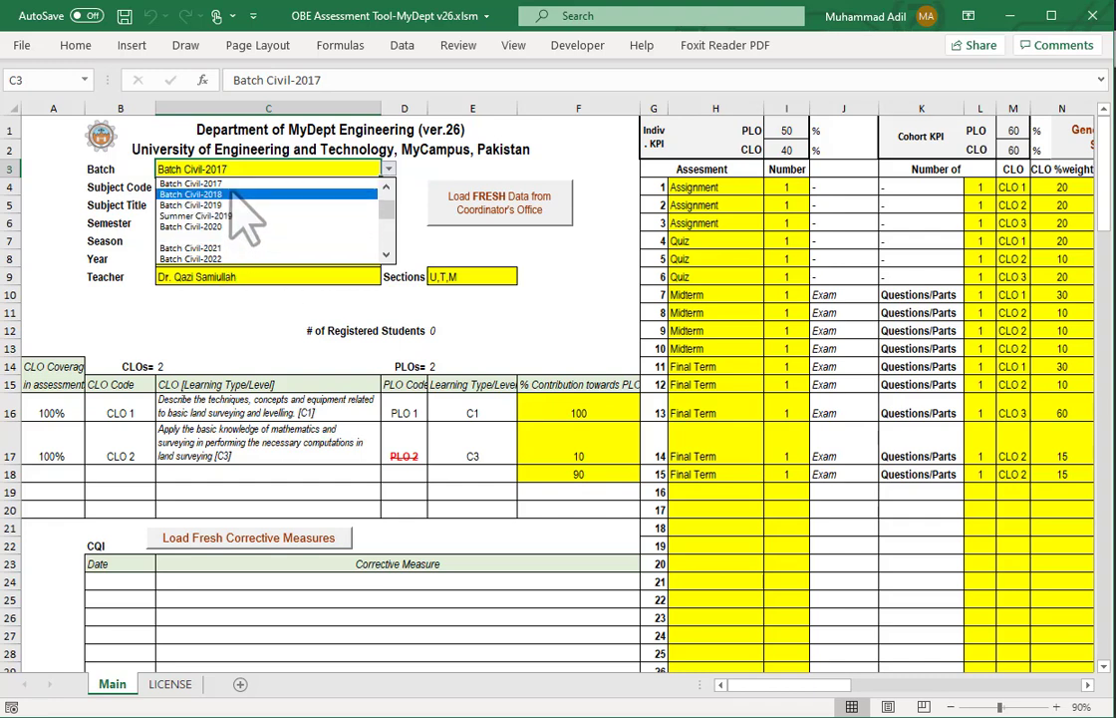
key(Escape)
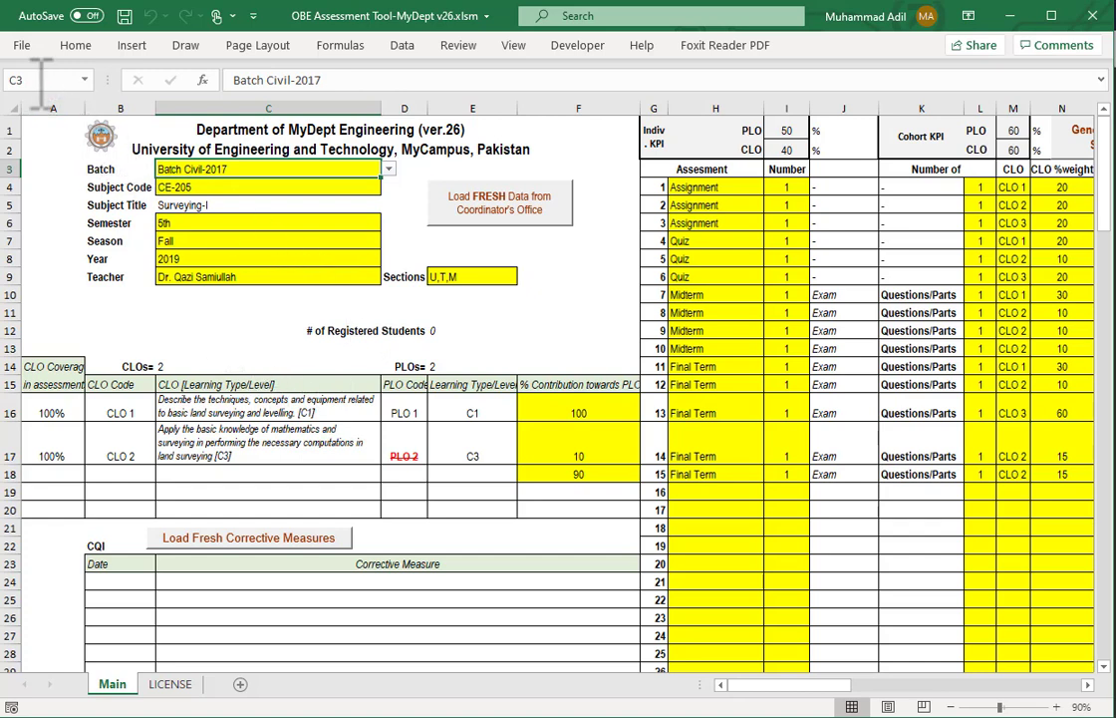
click(21, 45)
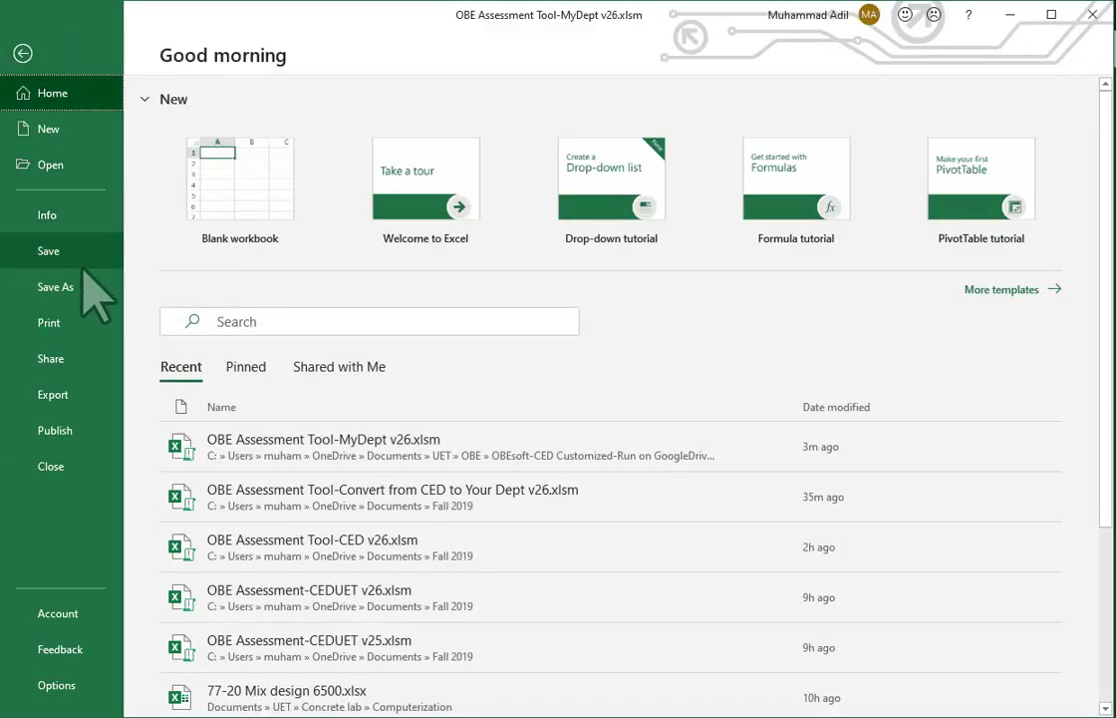
click(88, 257)
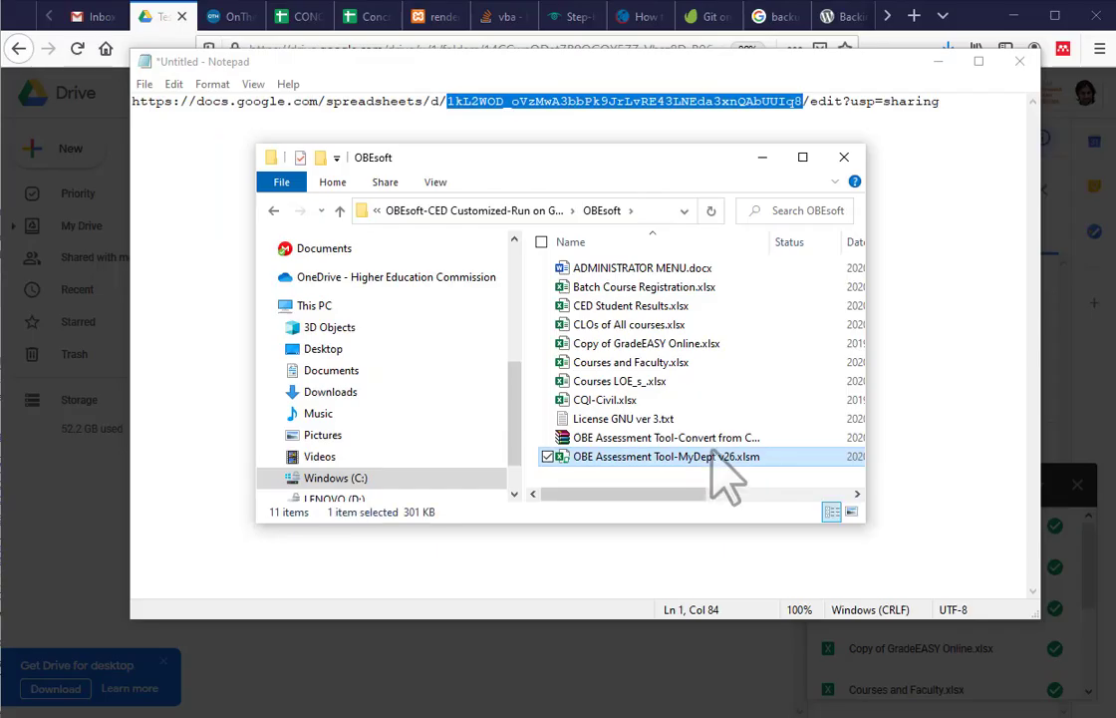
Set up a ZIP-format archive named OBE Assessment Tool-MyDept v26.zip for the workbook
right_click(694, 459)
click(445, 676)
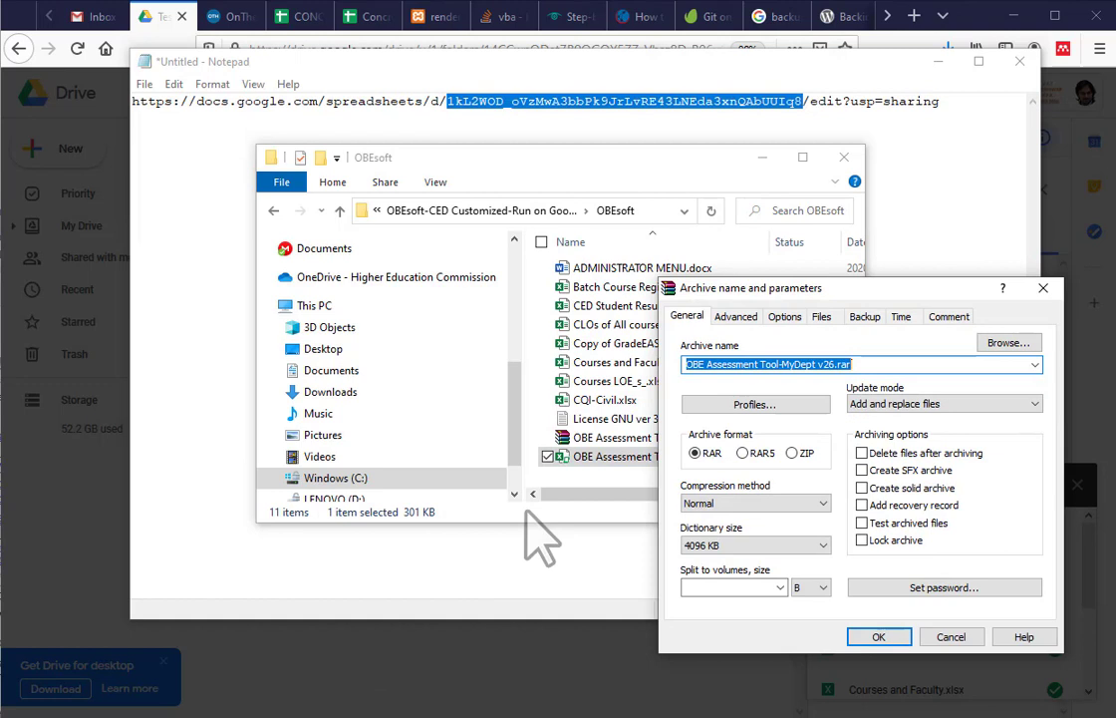
click(792, 454)
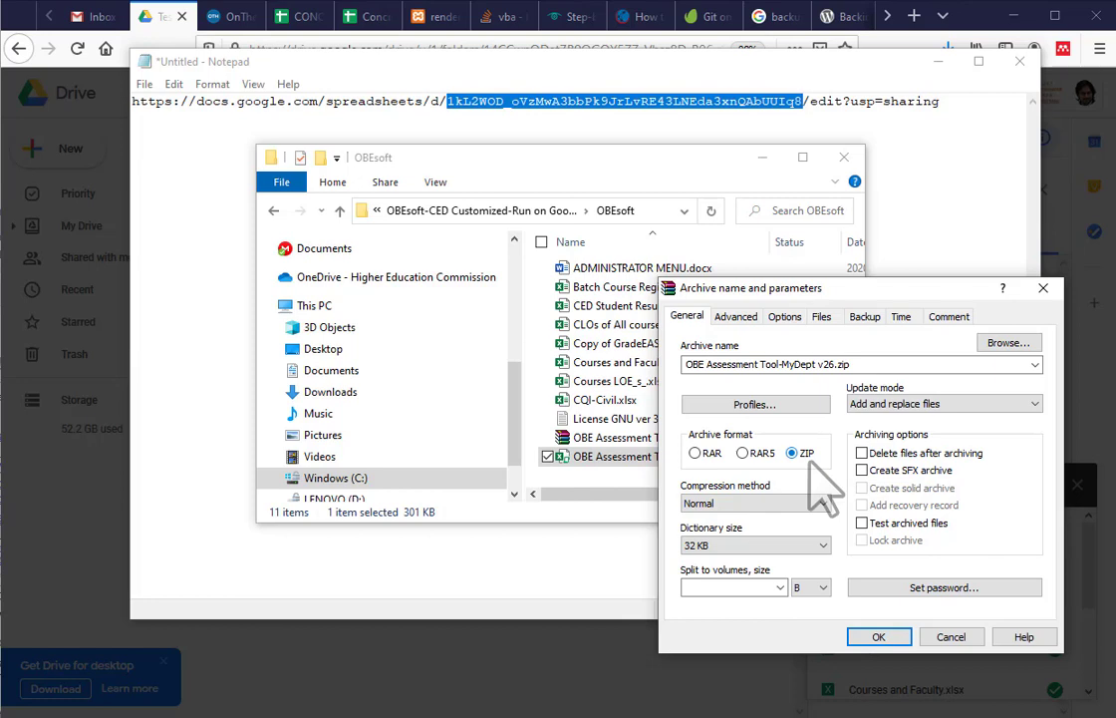
Create OBE Assessment Tool-MyDept v26.zip and upload it into the TestOBE Drive folder
click(878, 637)
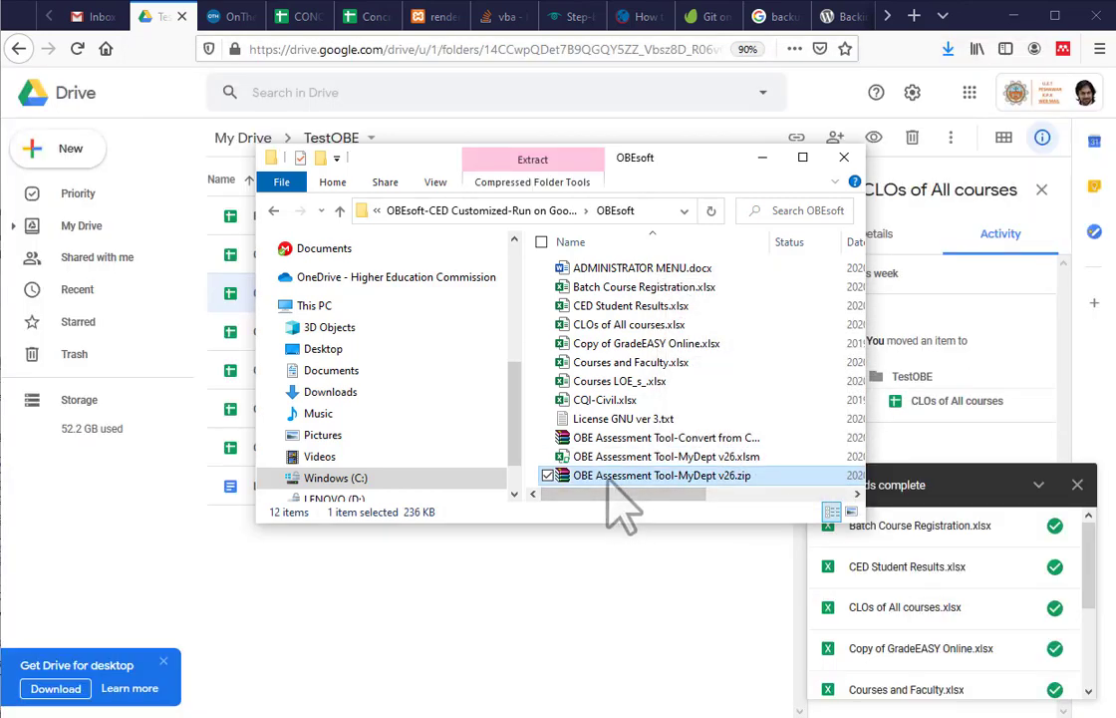
drag(610, 478, 620, 638)
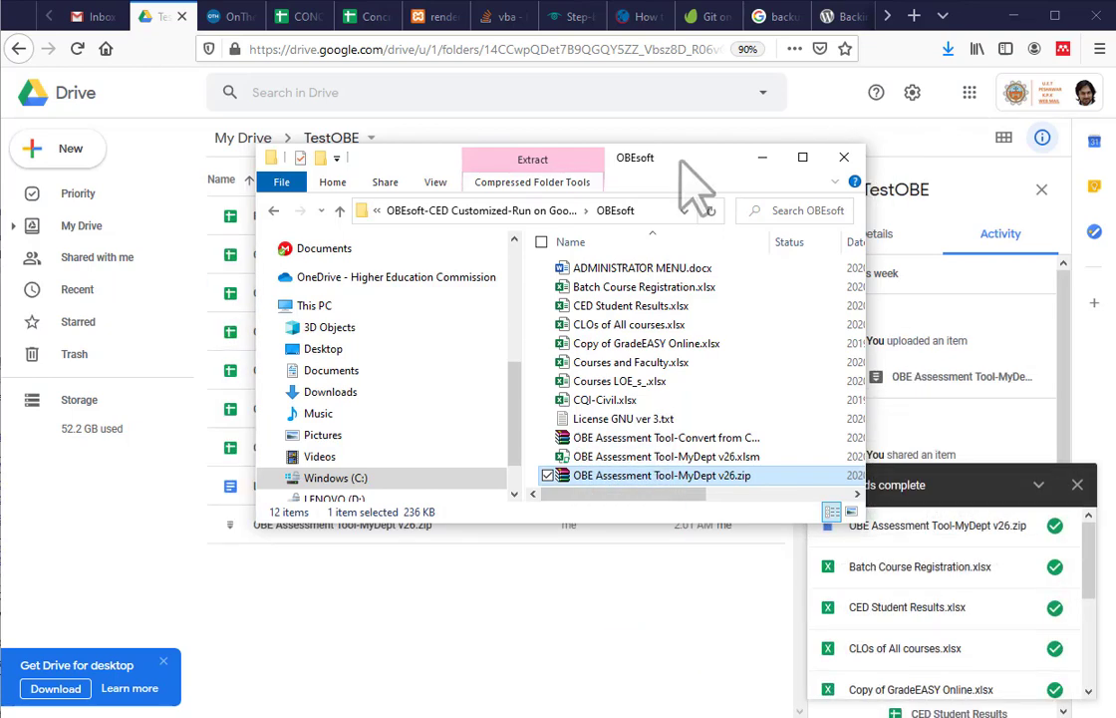
drag(682, 160, 876, 164)
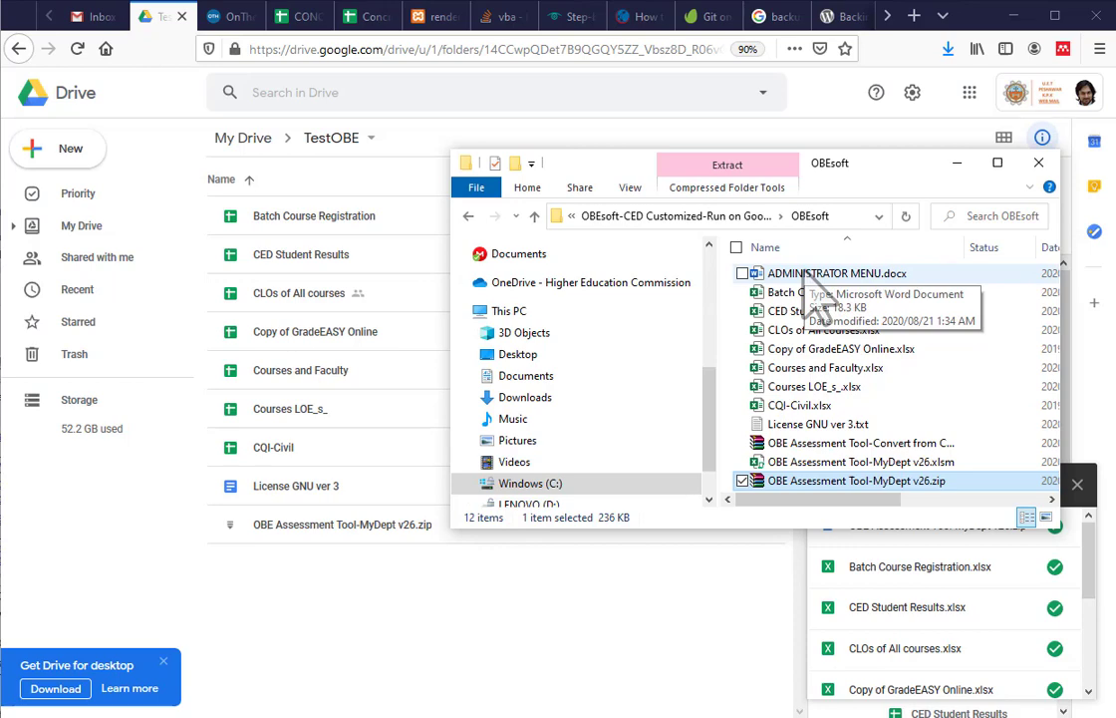
Open ADMINISTRATOR MENU.docx and select the full spreadsheet sharing link in the text editor
double_click(809, 281)
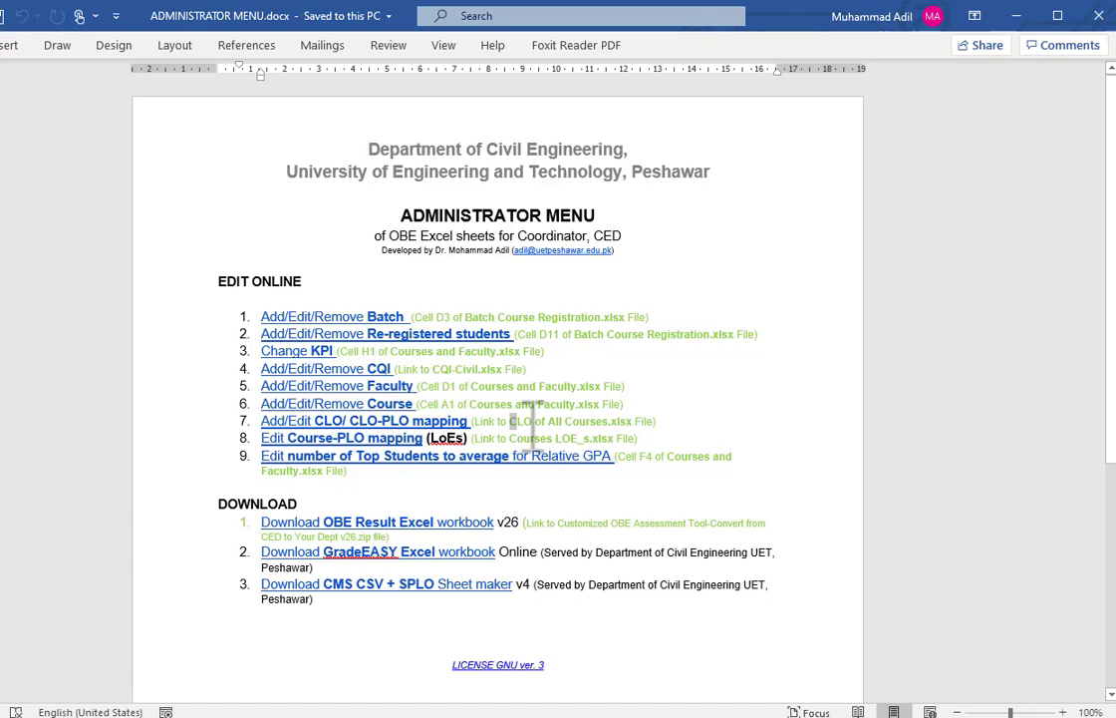
drag(533, 425, 635, 423)
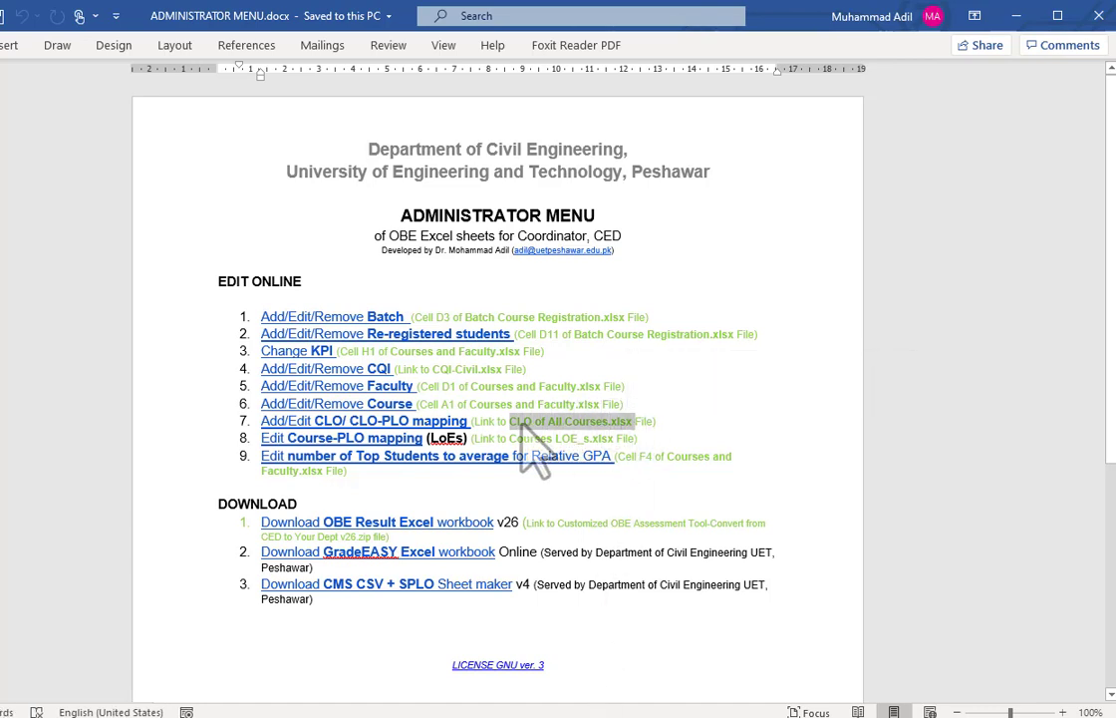
click(479, 403)
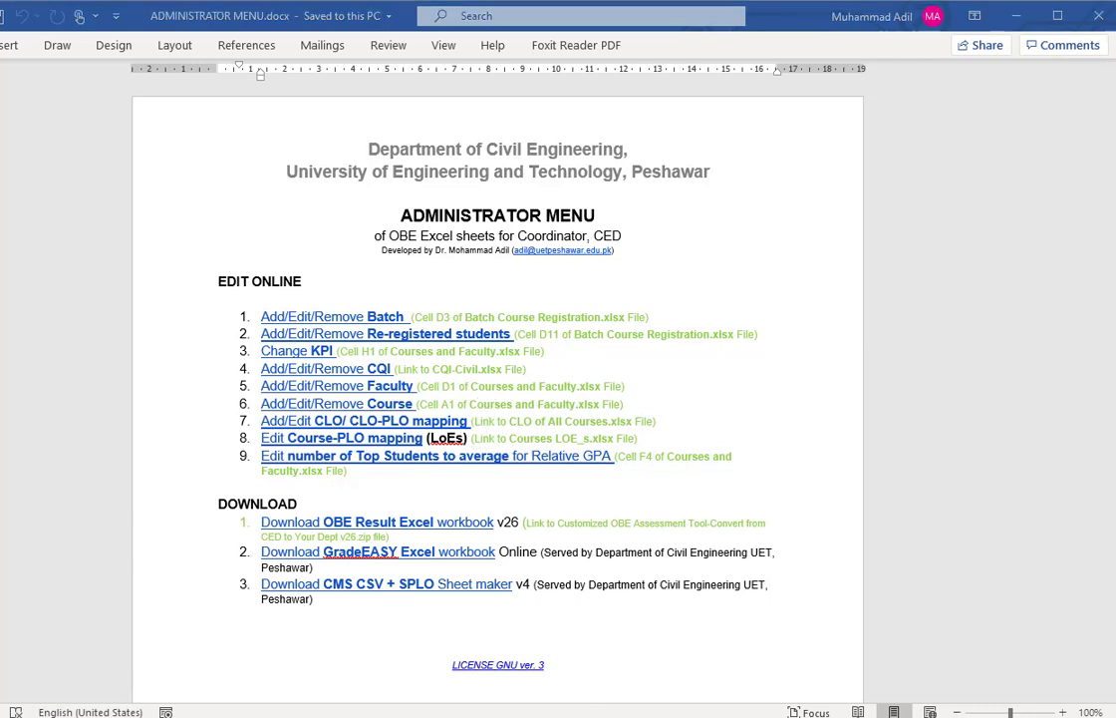
key(alt+Tab)
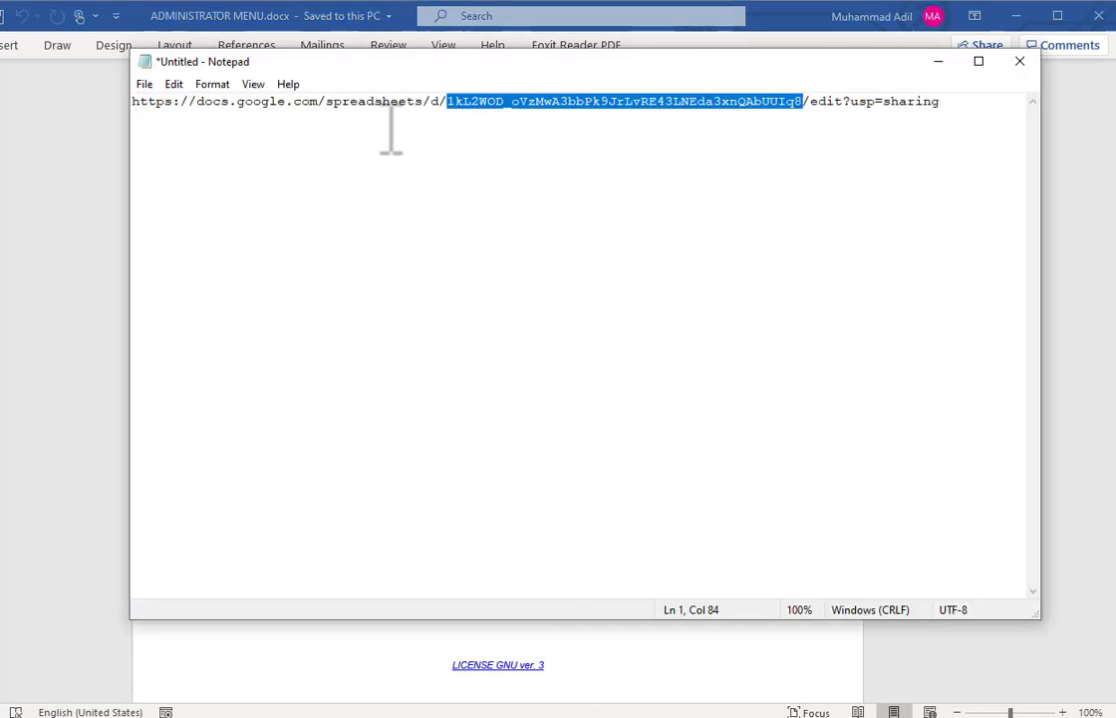
click(382, 101)
drag(962, 105, 137, 112)
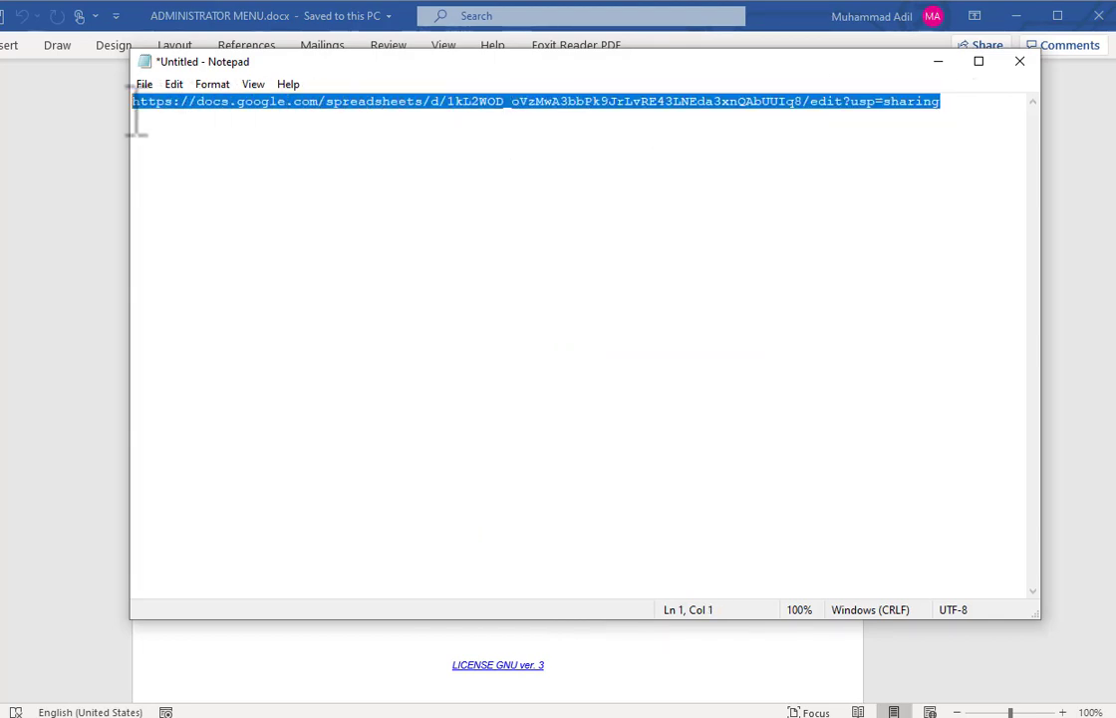
key(alt+Tab)
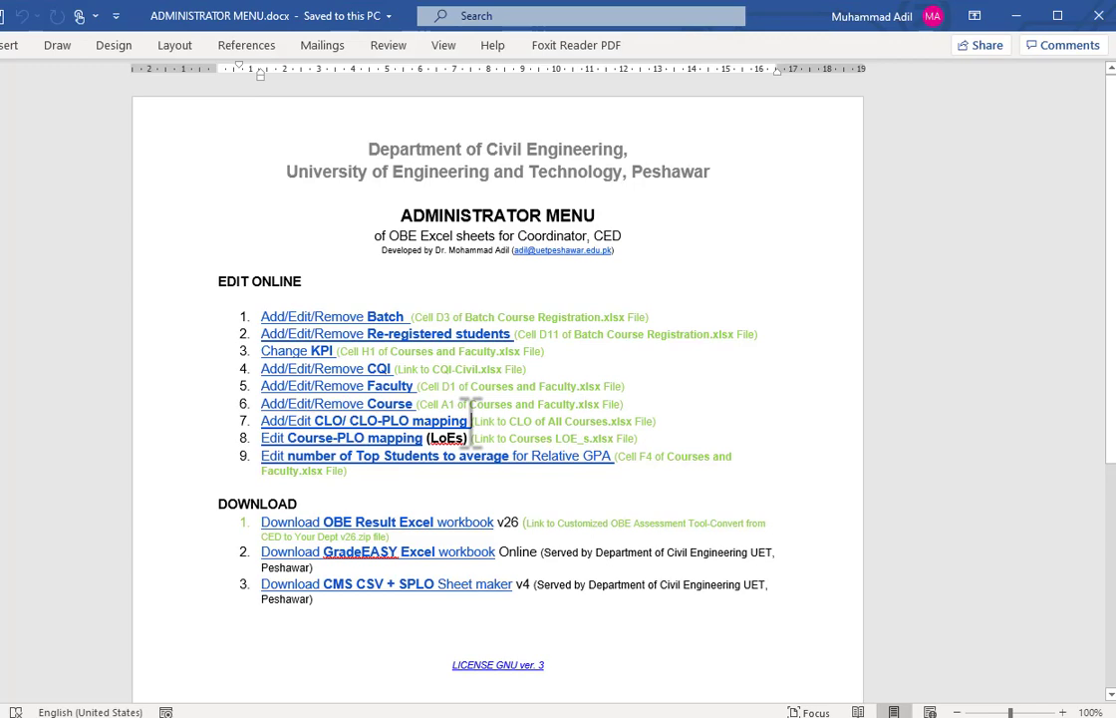
Hyperlink item 7, 'Add/Edit CLO/ CLO-PLO mapping', to the pasted sharing URL
drag(472, 421, 276, 421)
scroll(441, 299, down, 5)
right_click(427, 171)
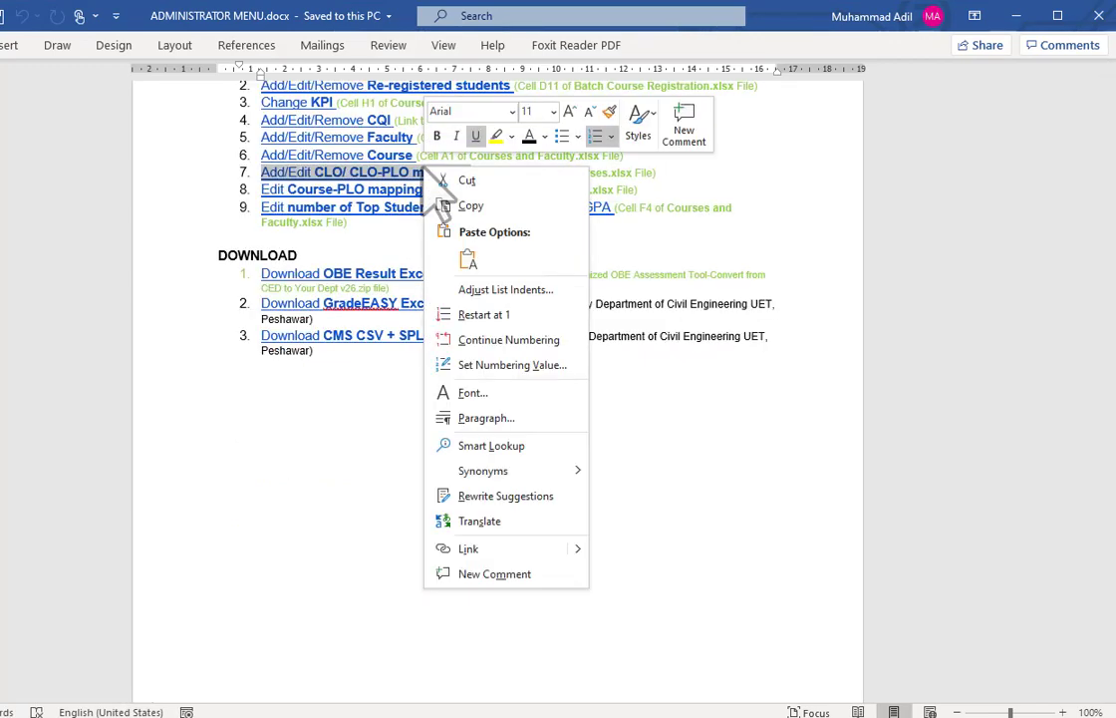
click(507, 550)
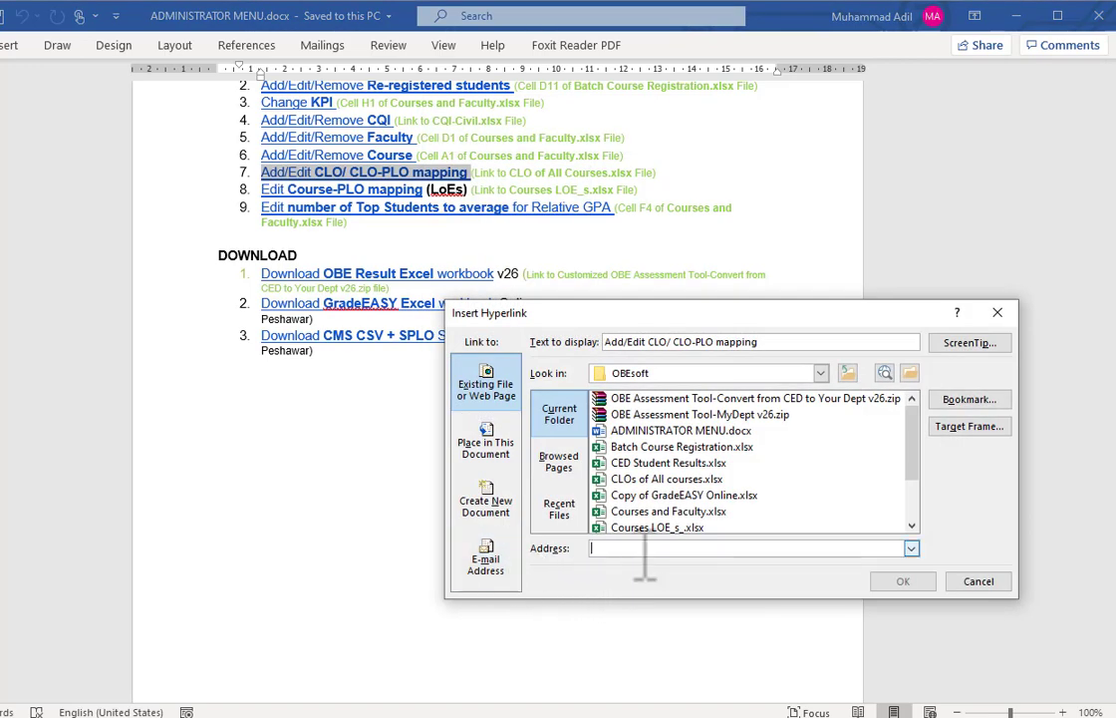
key(ctrl+v)
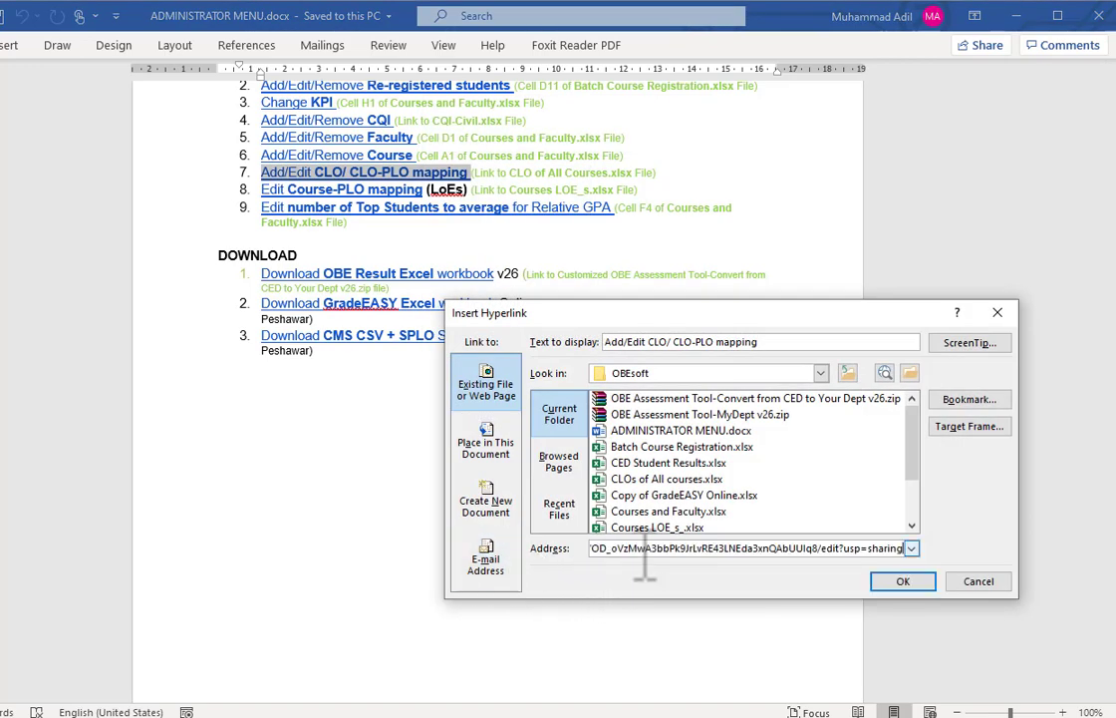
click(917, 588)
Select the Batch Course Registration file in Drive and bring up its actions
scroll(764, 462, up, 3)
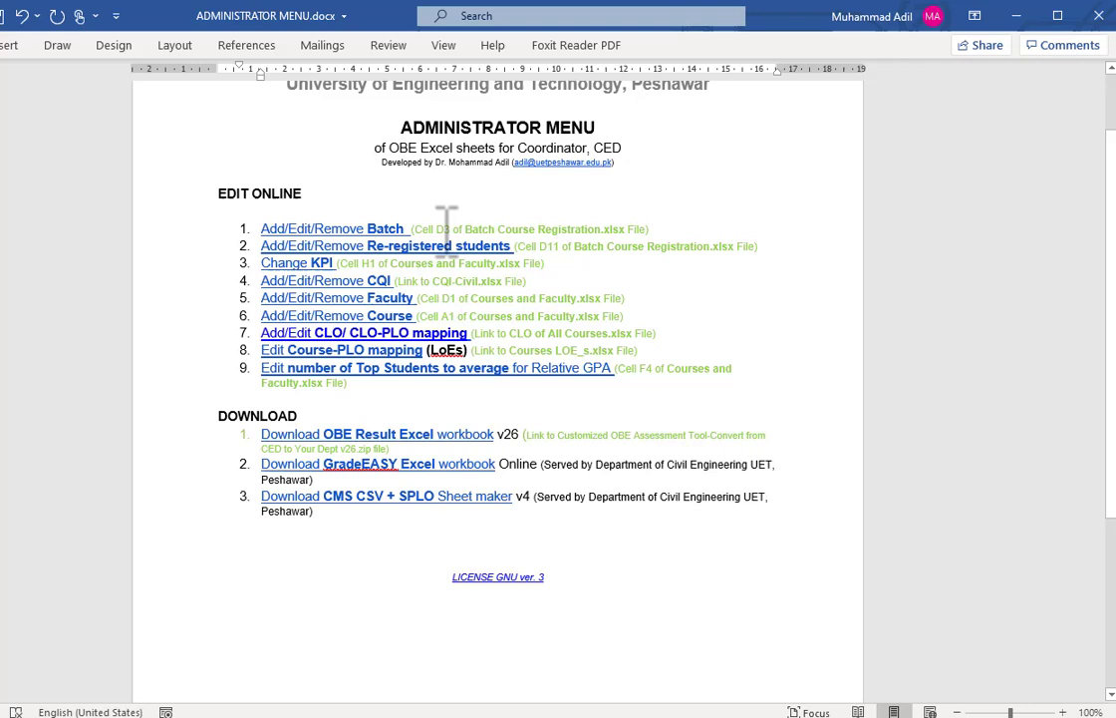
drag(453, 229, 623, 231)
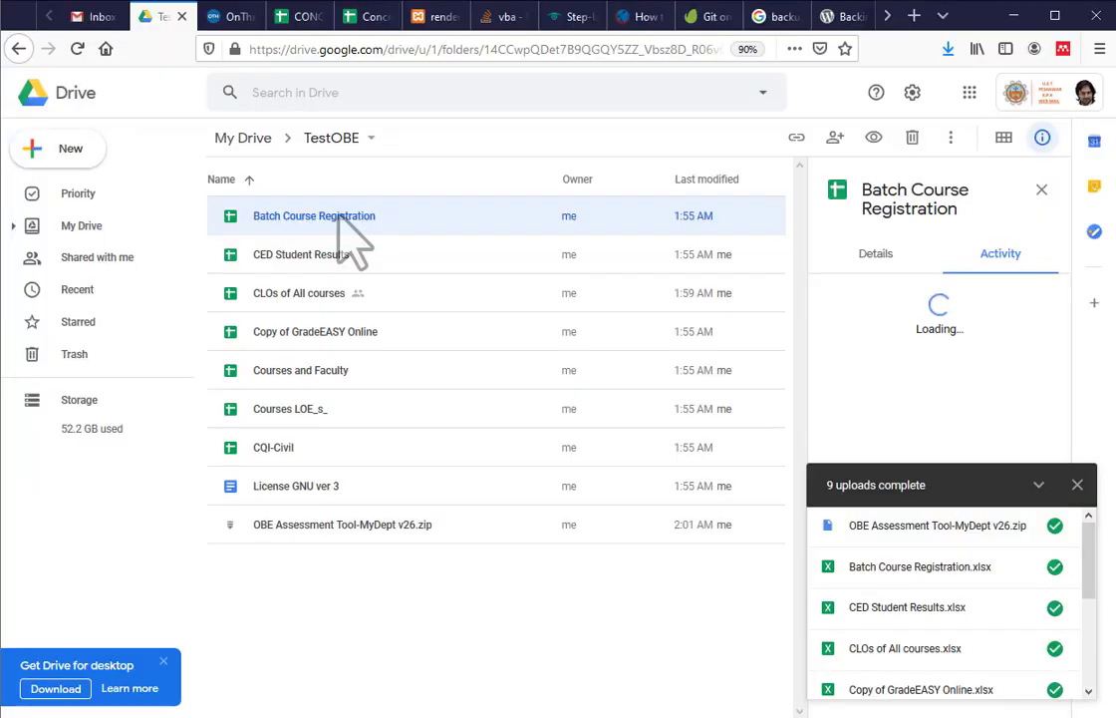
right_click(350, 239)
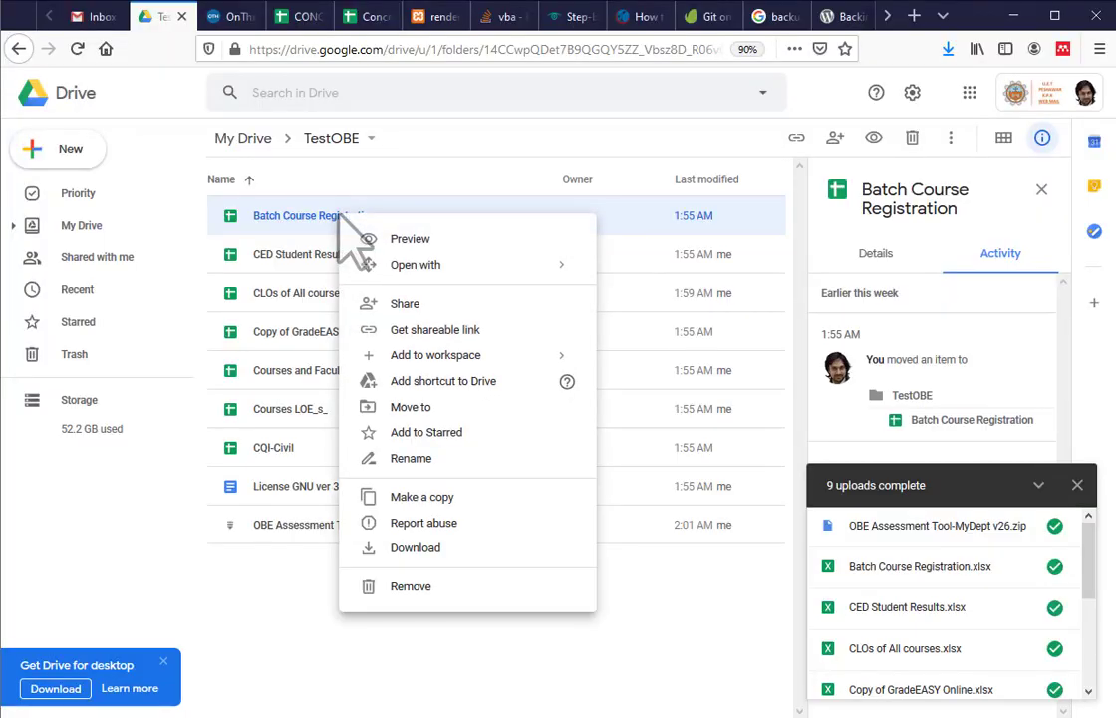
Change Batch Course Registration's link access from Restricted to University of Engineering & Technology Peshawar and copy it
click(440, 329)
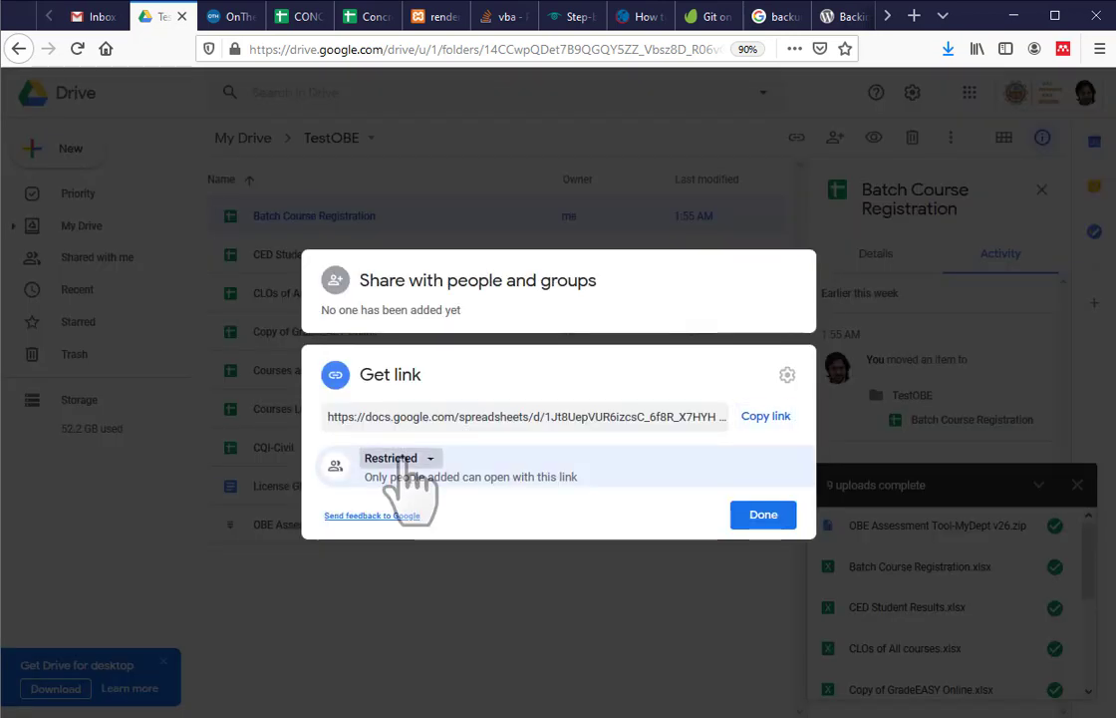
click(397, 458)
click(510, 554)
click(775, 419)
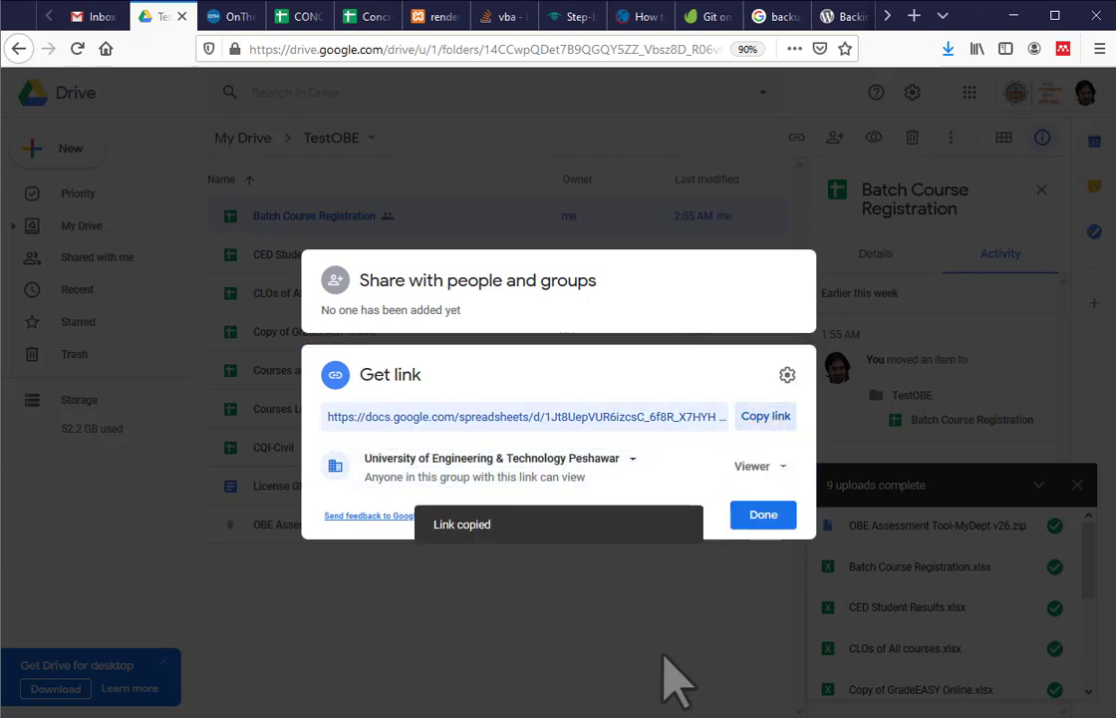
click(663, 713)
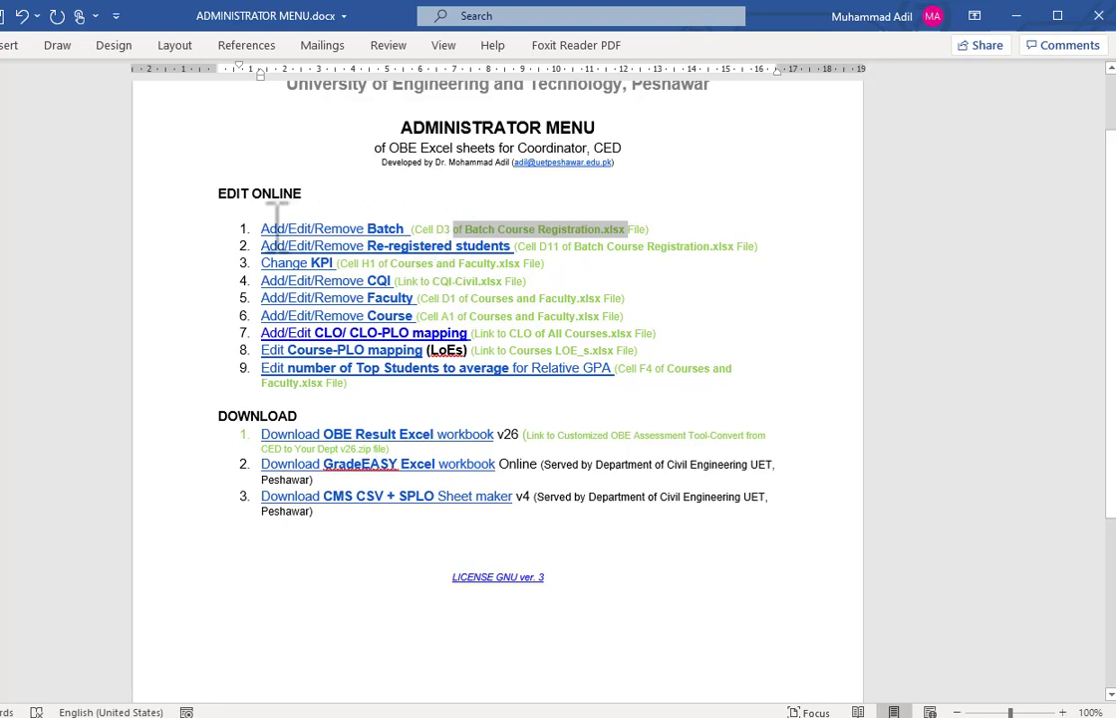
Hyperlink 'Add/Edit/Remove Batch' to the pasted Batch Course Registration URL with '&range=D3' appended
drag(263, 227, 401, 221)
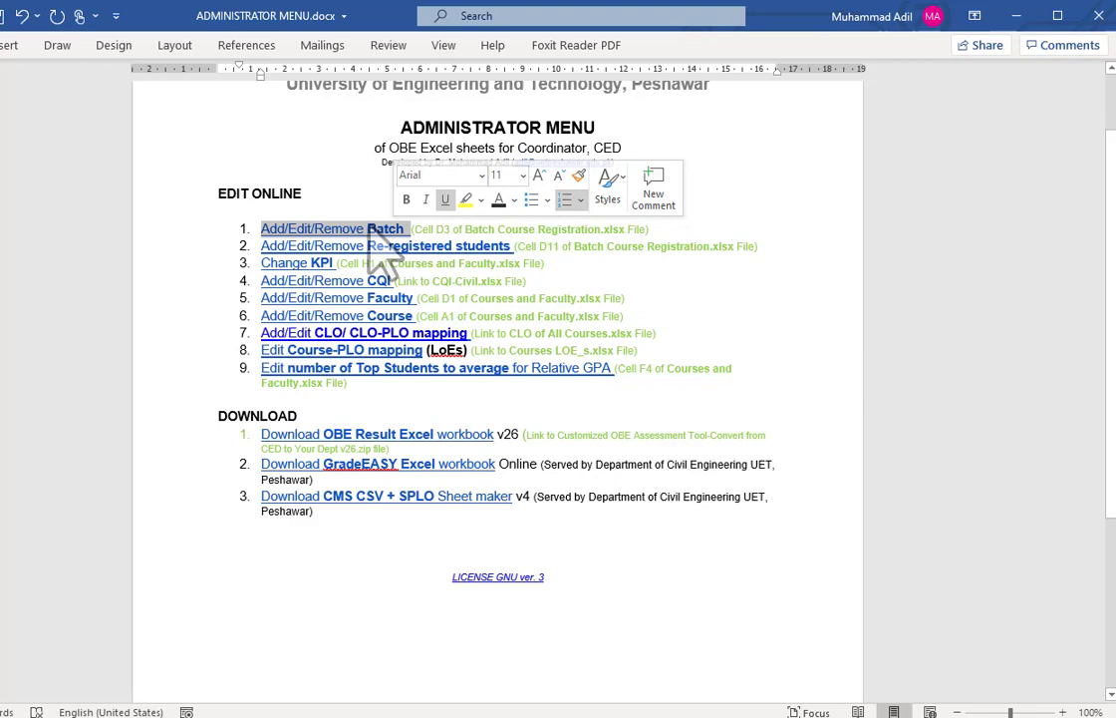
right_click(371, 228)
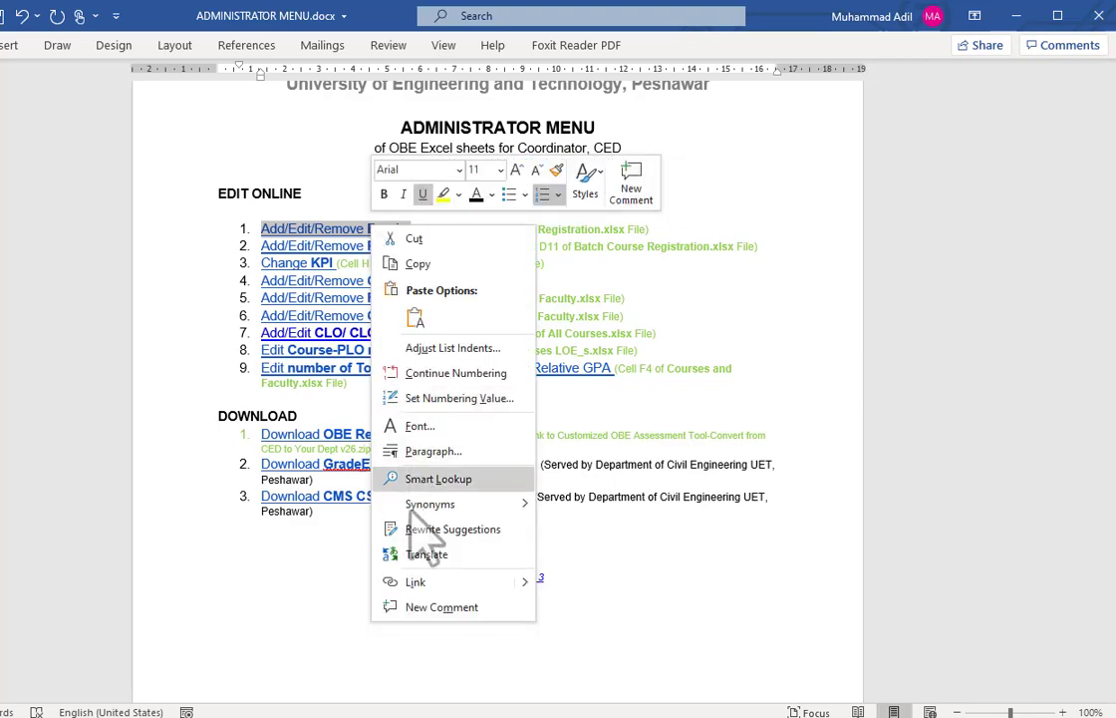
click(419, 583)
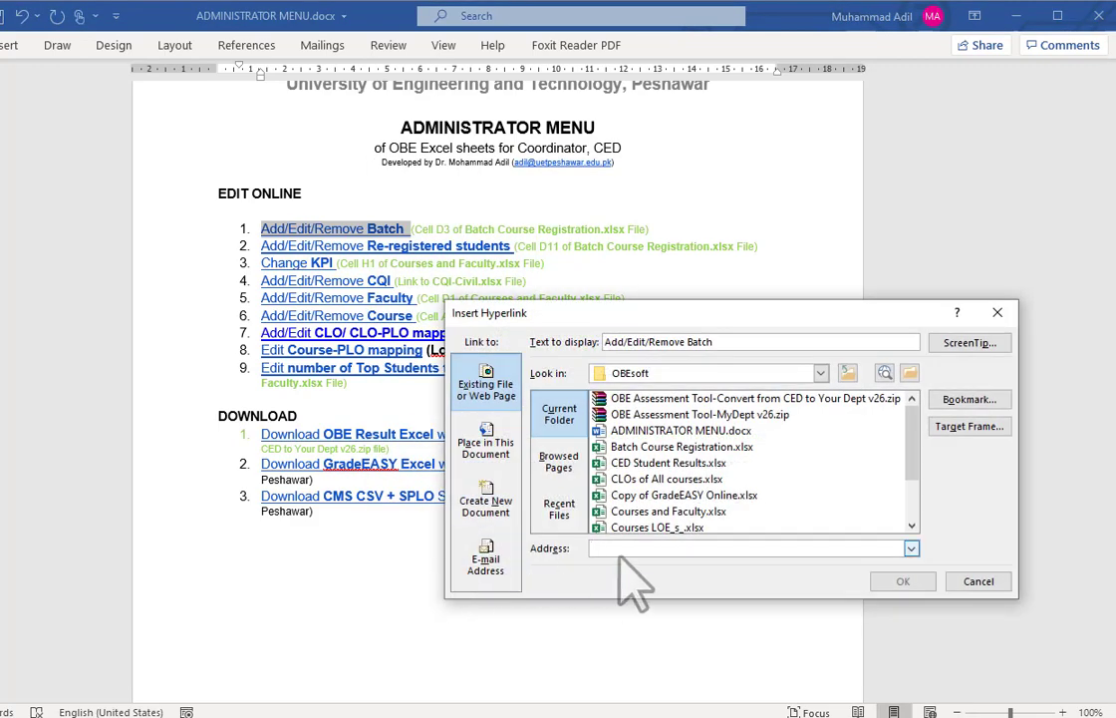
key(ctrl+v)
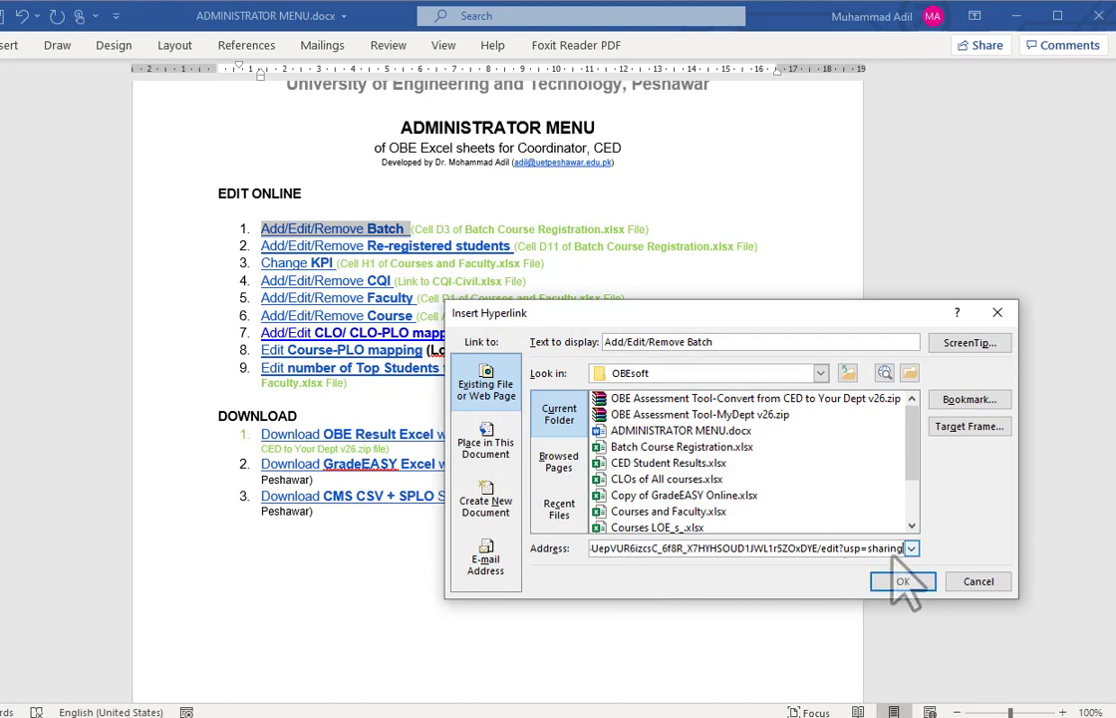
text(&range=)
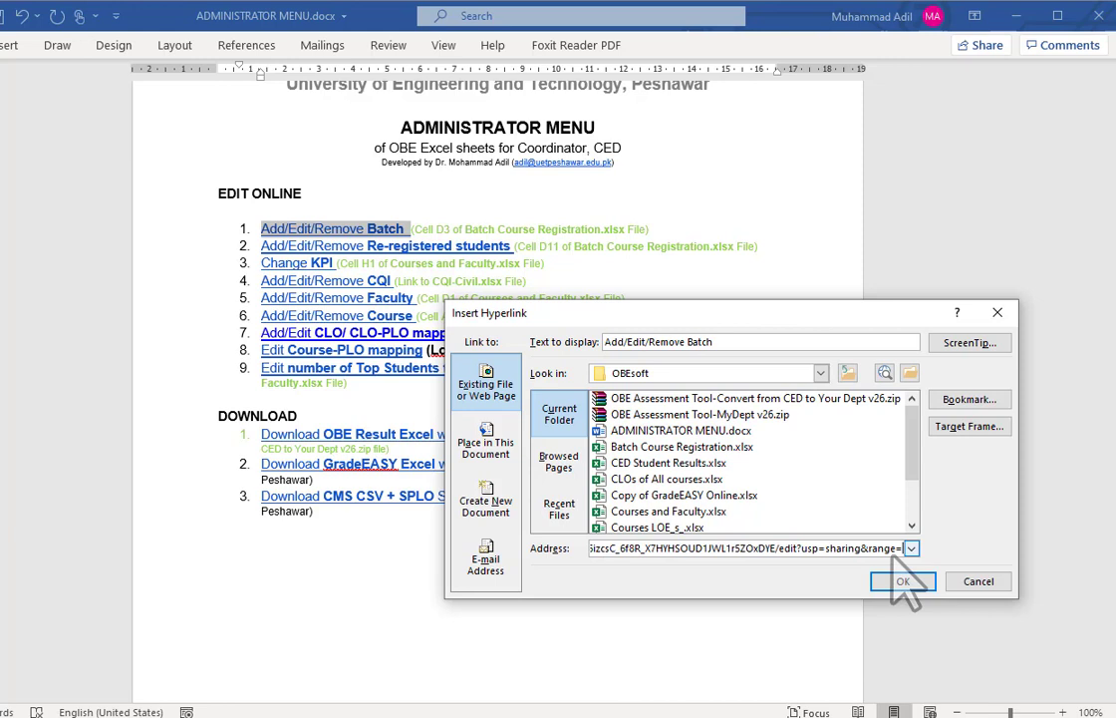
text(D3)
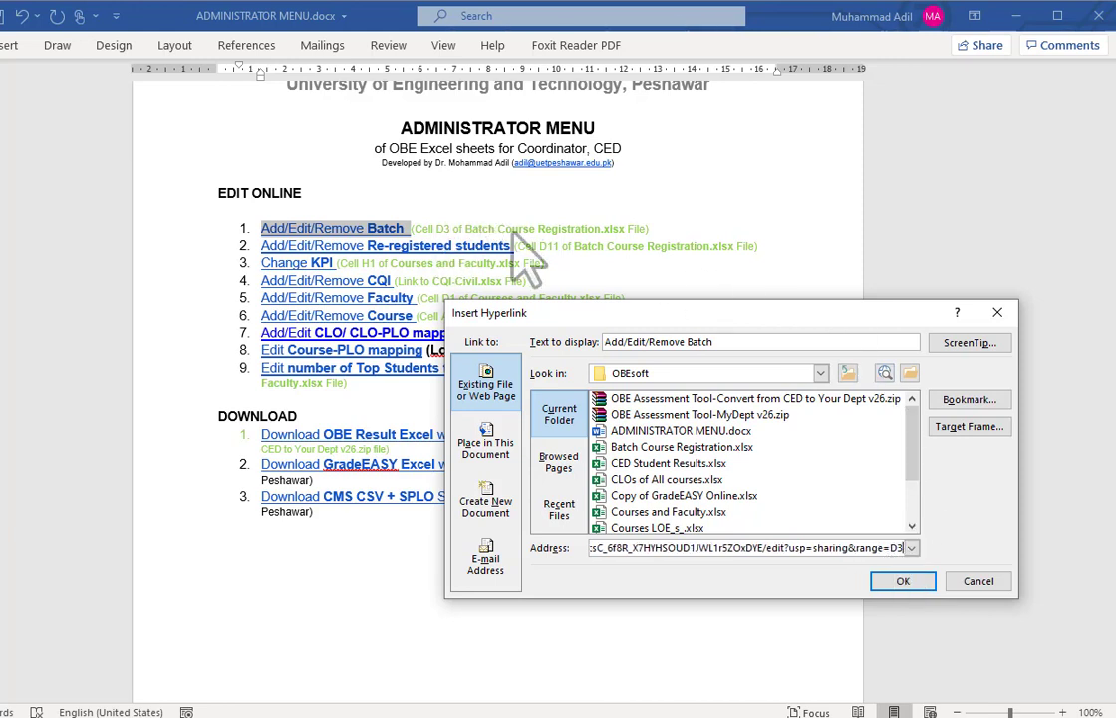
click(903, 582)
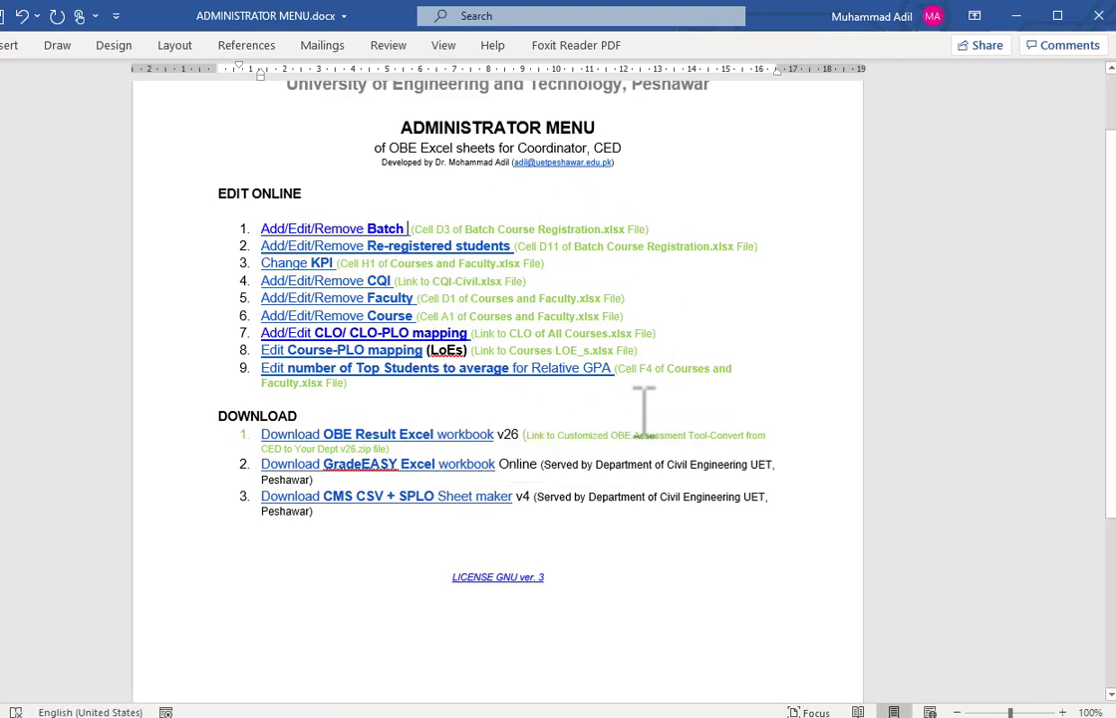
Save and close ADMINISTRATOR MENU.docx, dismiss Drive's sharing dialog, and upload the document into TestOBE
key(ctrl+s)
click(1093, 17)
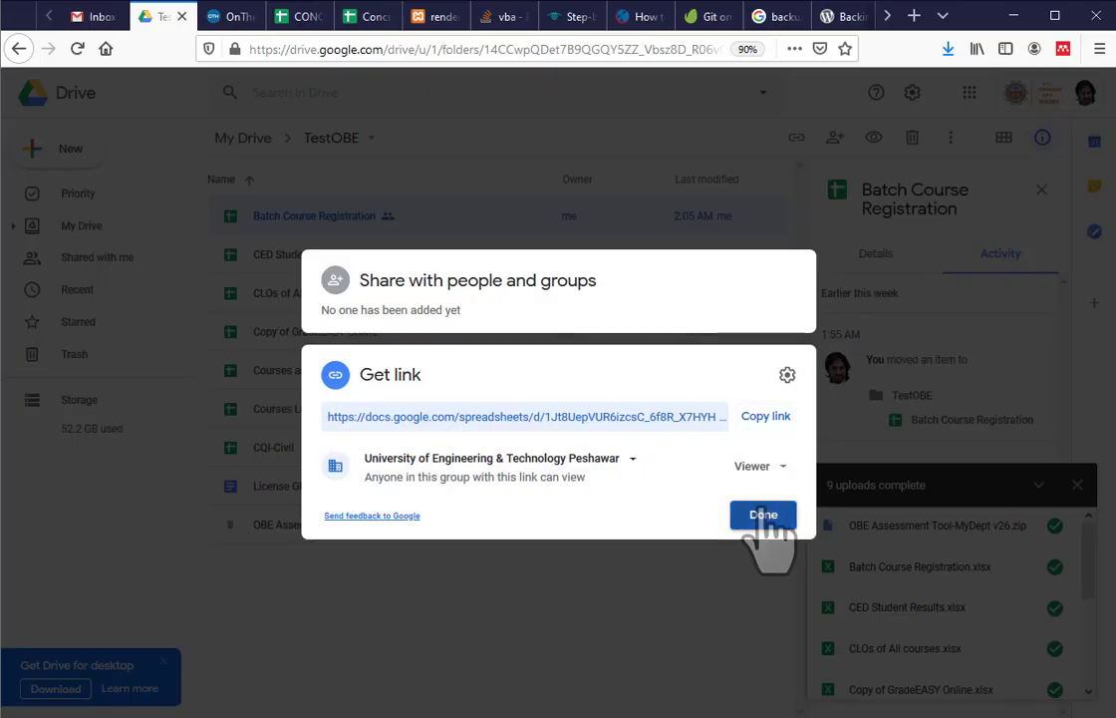
click(763, 516)
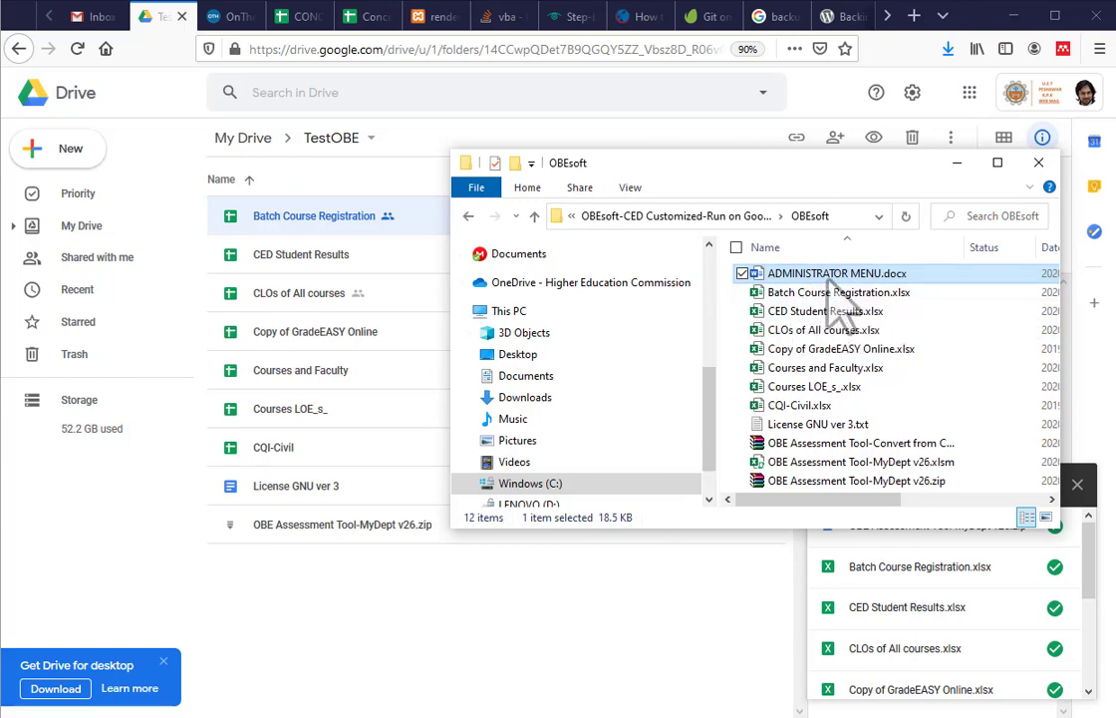
drag(825, 280, 334, 633)
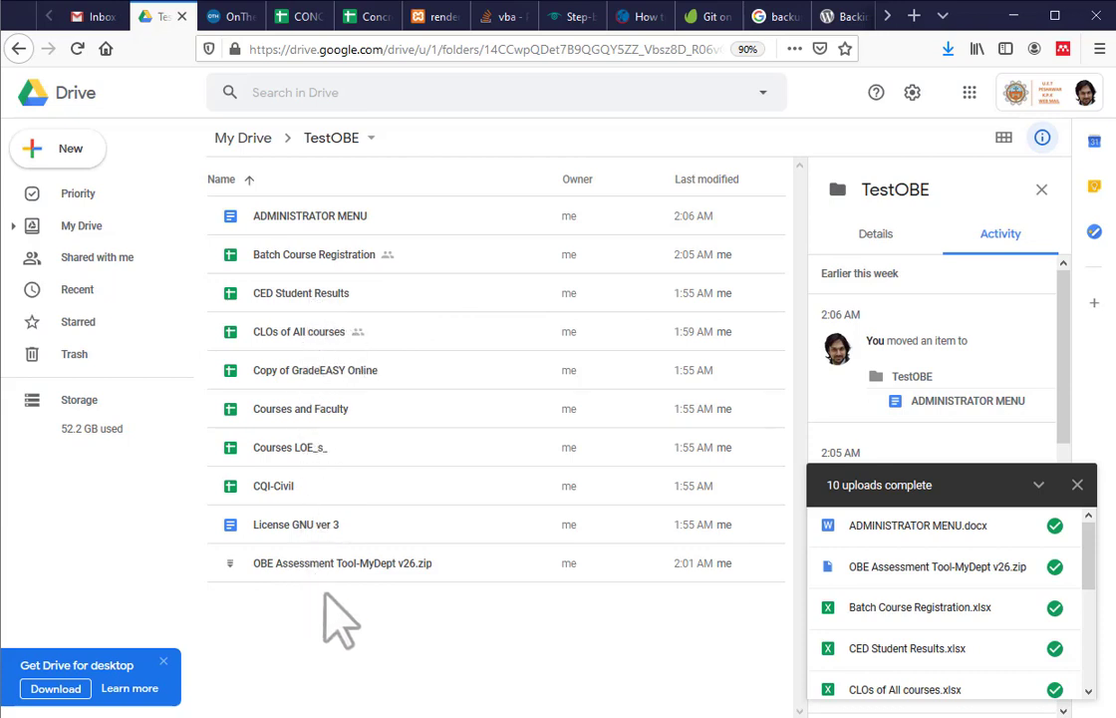
Open sharing for the data files and make the OBE zip viewable by anyone with the link
drag(327, 608, 289, 265)
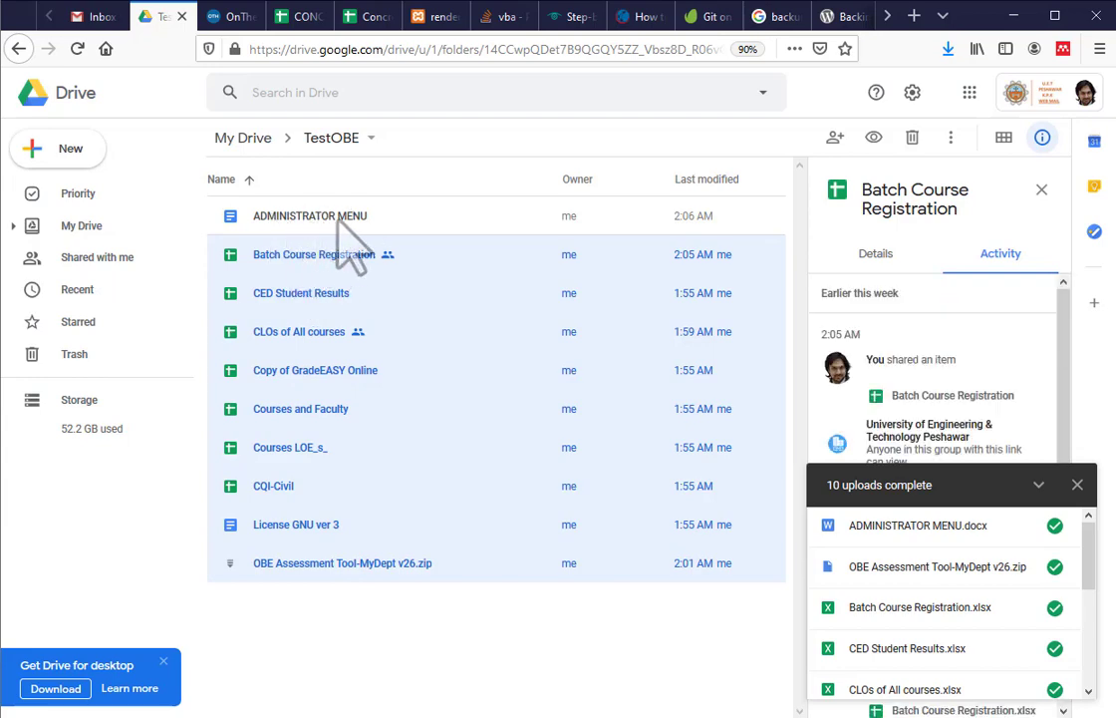
right_click(324, 257)
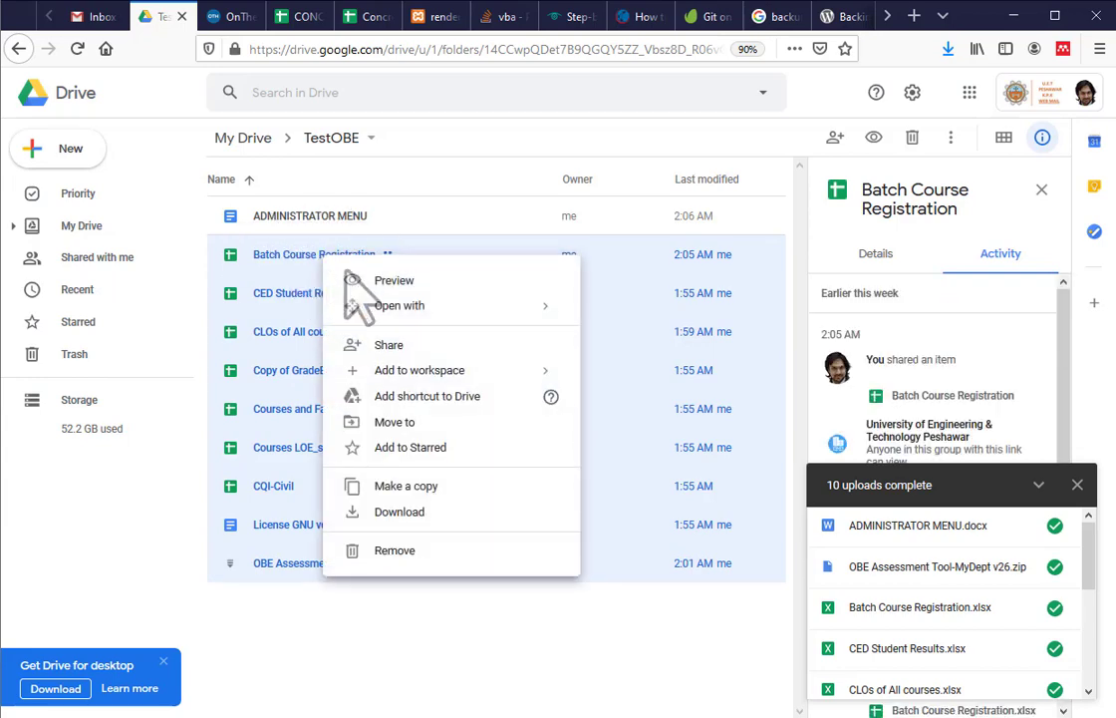
click(404, 346)
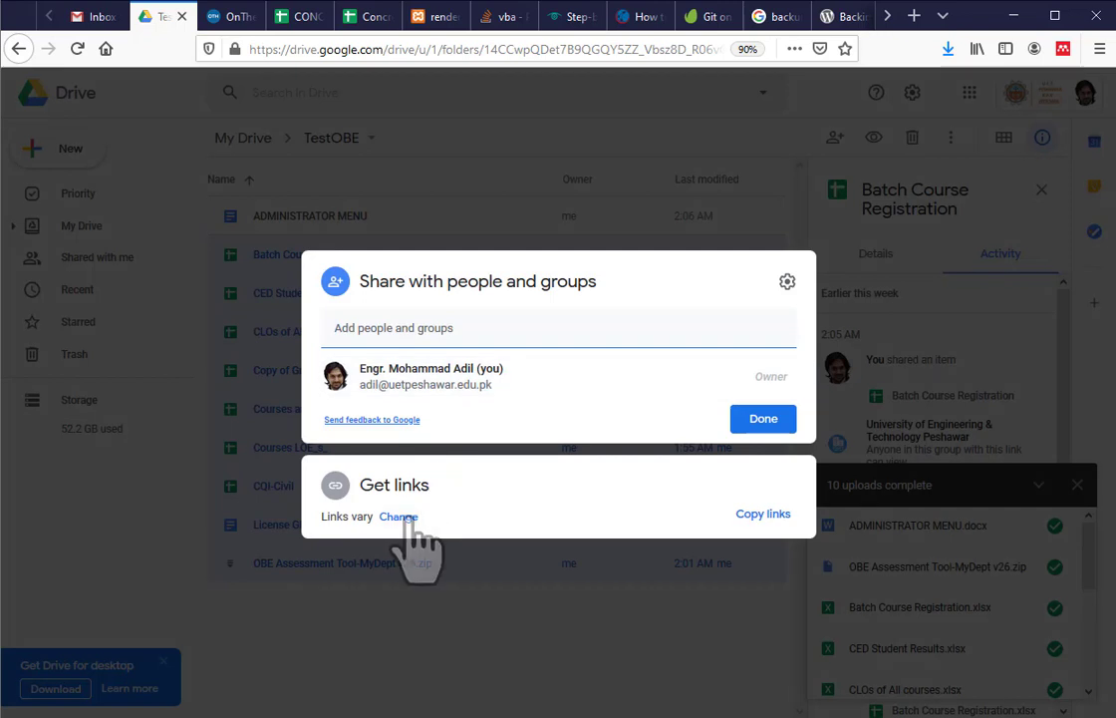
click(404, 517)
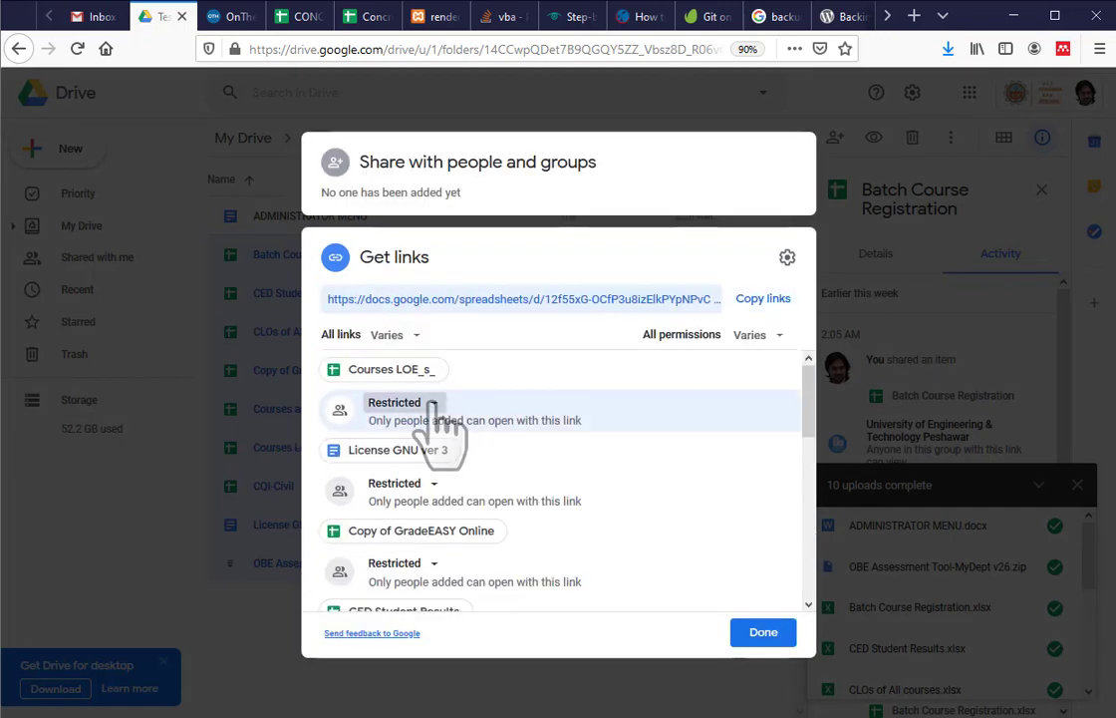
click(431, 404)
click(439, 490)
scroll(439, 493, down, 3)
click(432, 499)
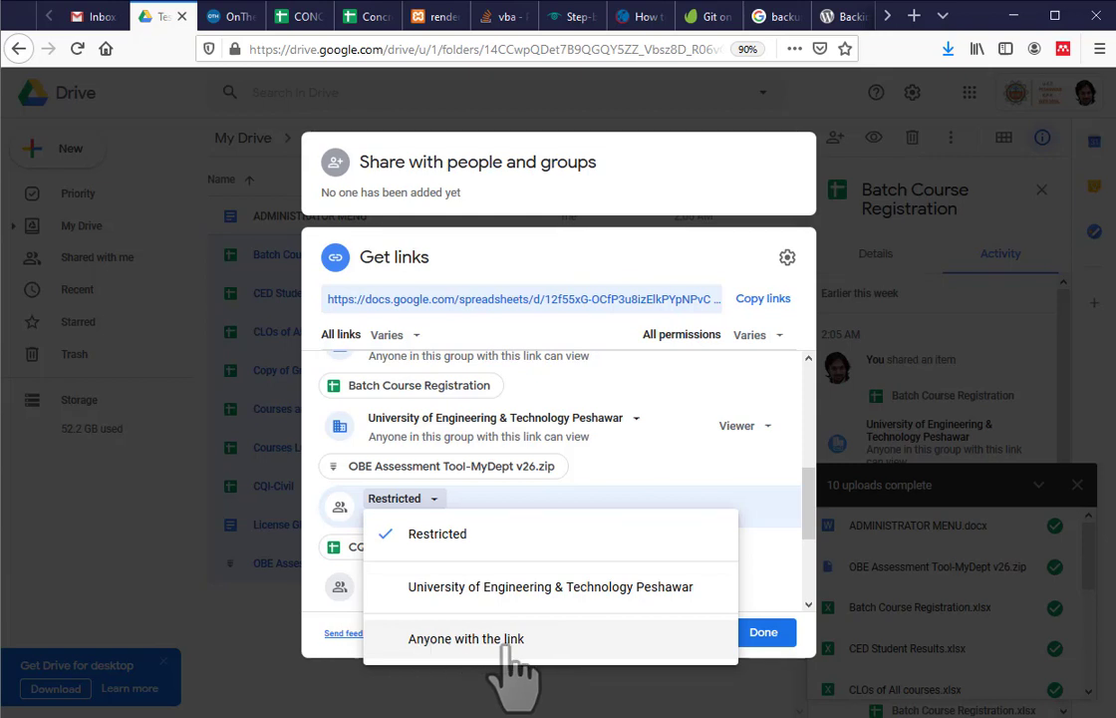
click(506, 643)
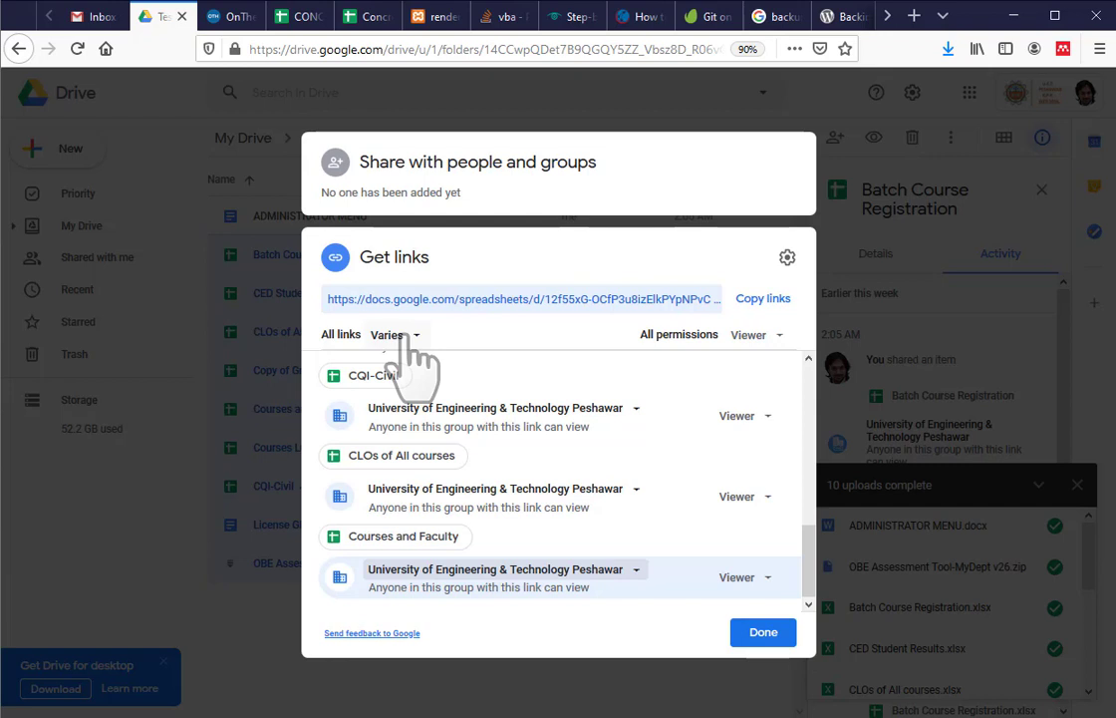
Make every selected file viewable by anyone with the link, save, and open ADMINISTRATOR MENU
click(403, 336)
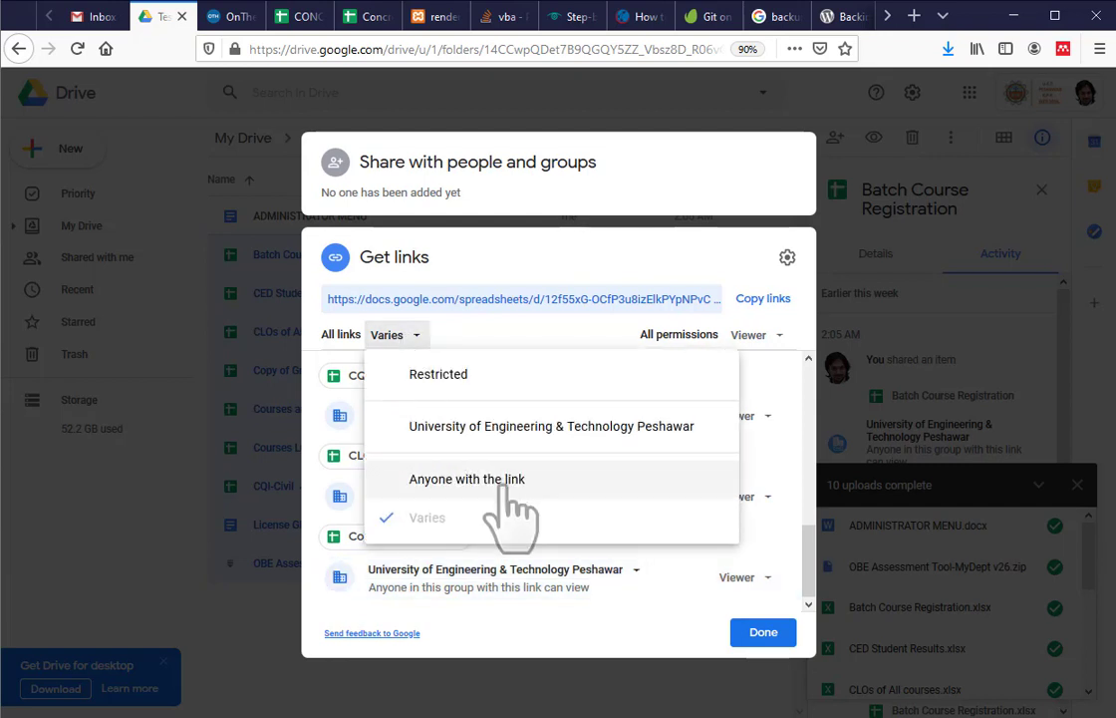
click(505, 480)
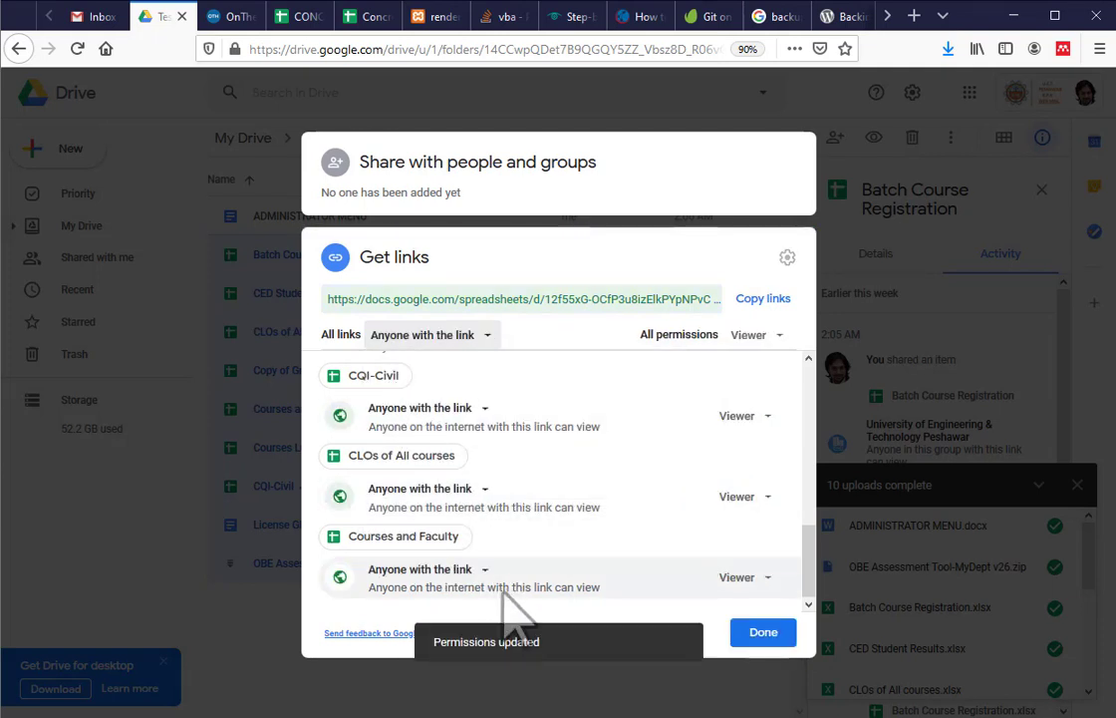
click(762, 634)
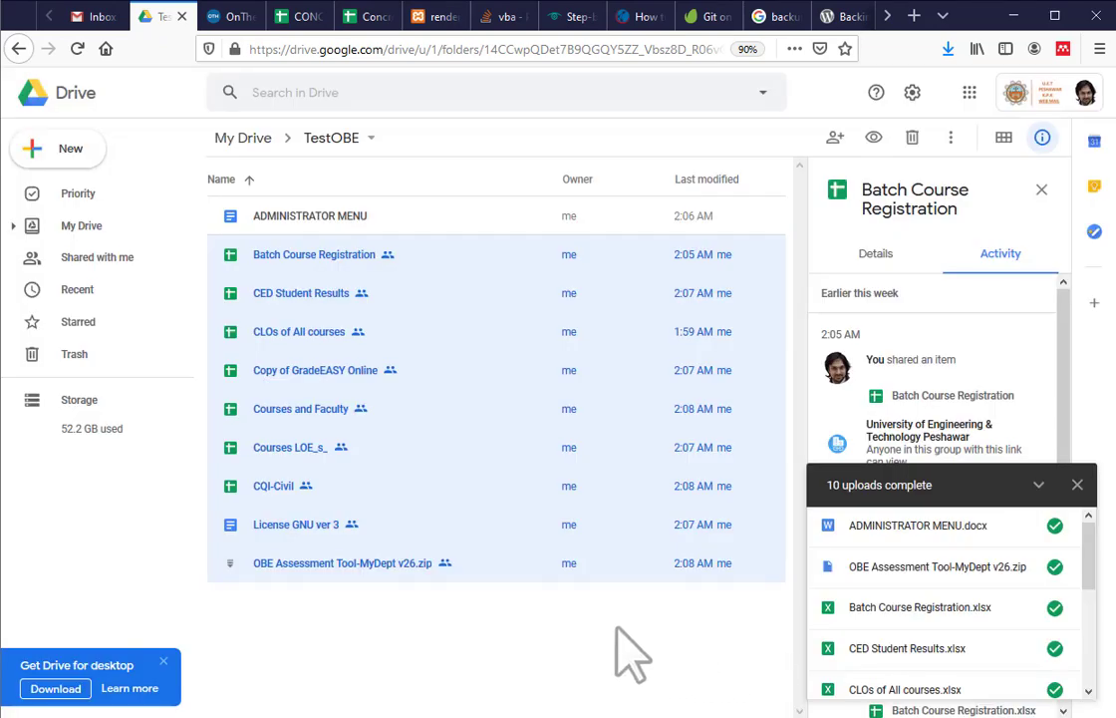
click(361, 635)
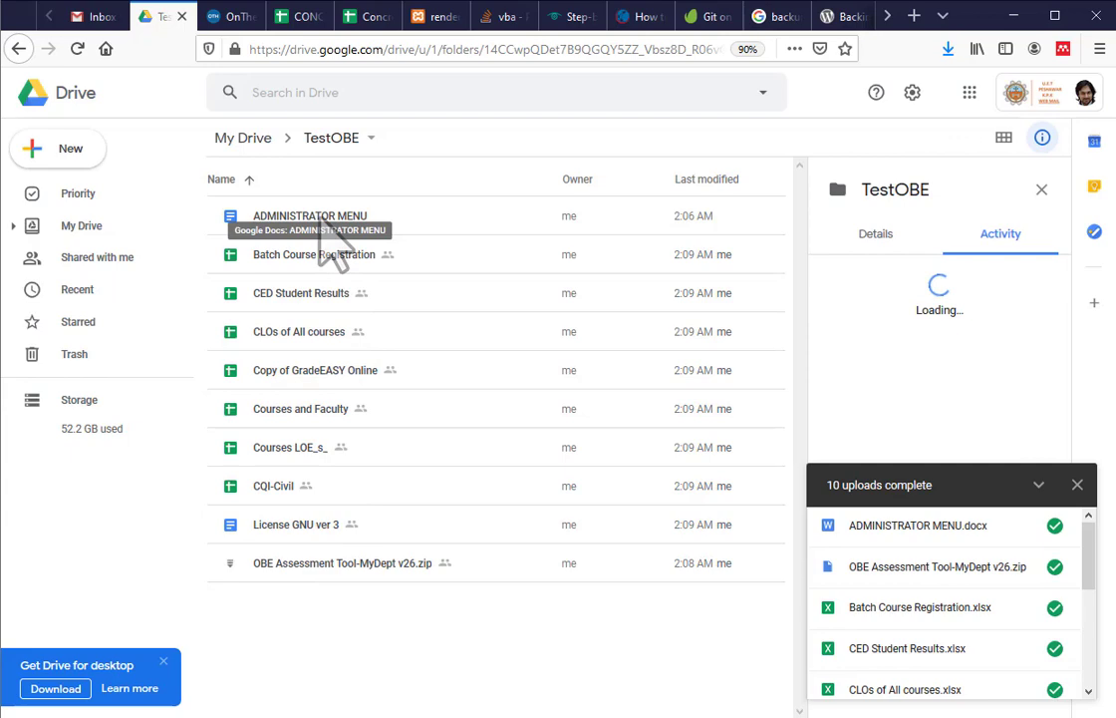
double_click(324, 221)
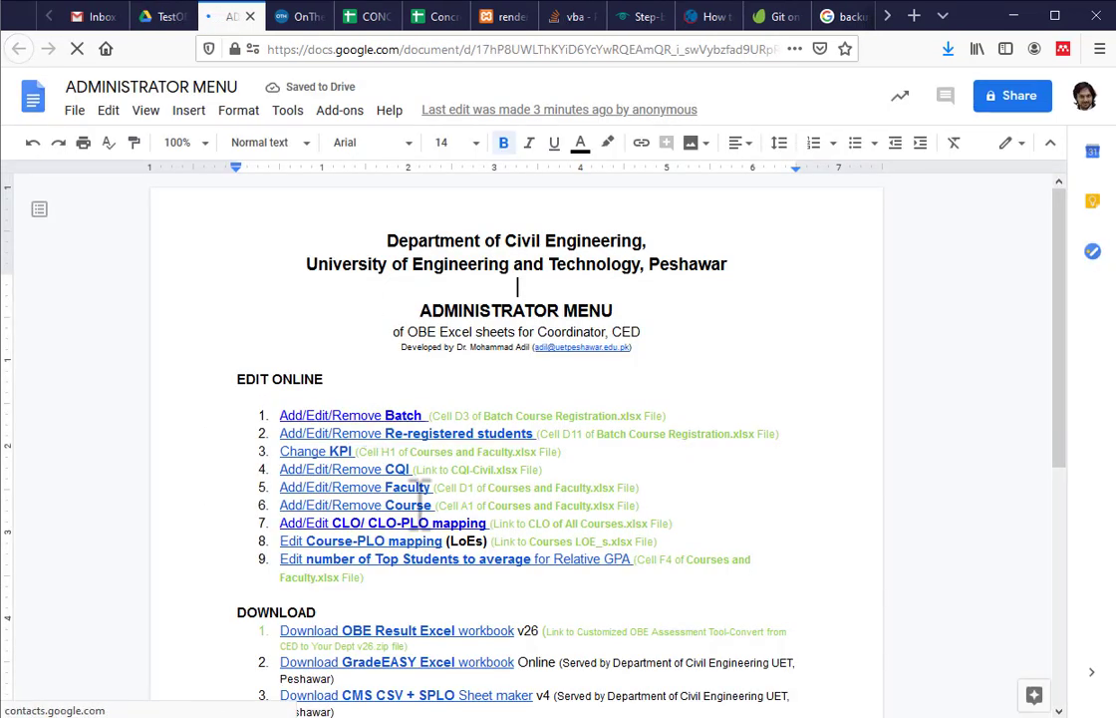
Follow the Add/Edit/Remove Batch link to the Batch Course Registration spreadsheet tab
click(395, 414)
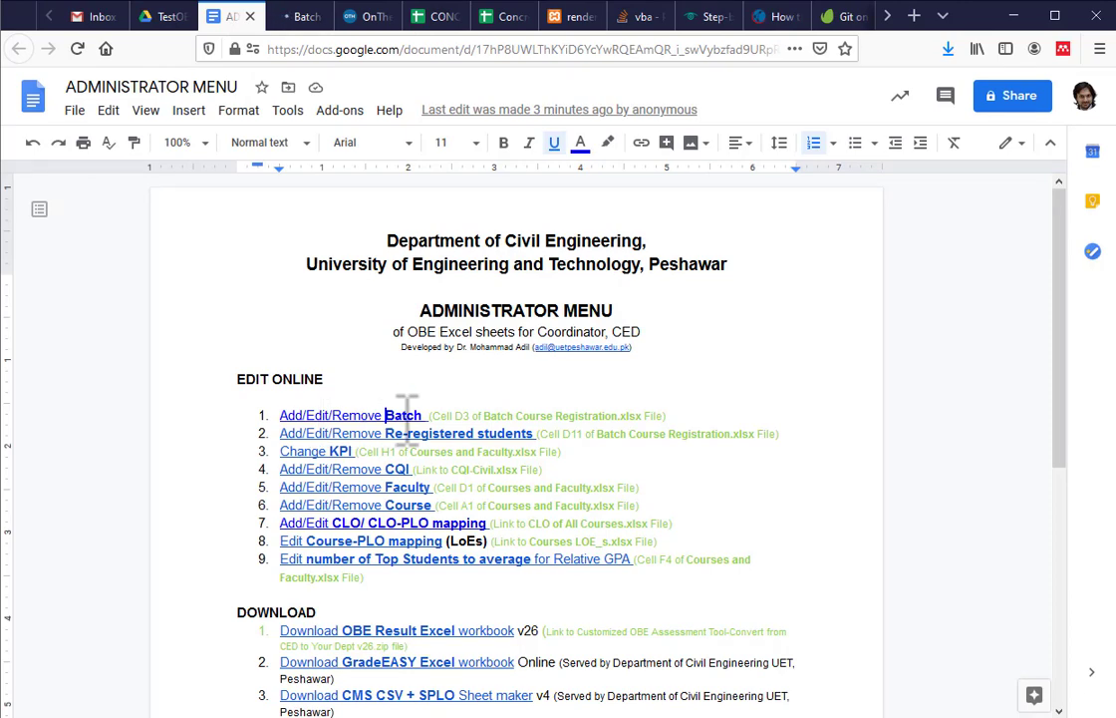
click(299, 17)
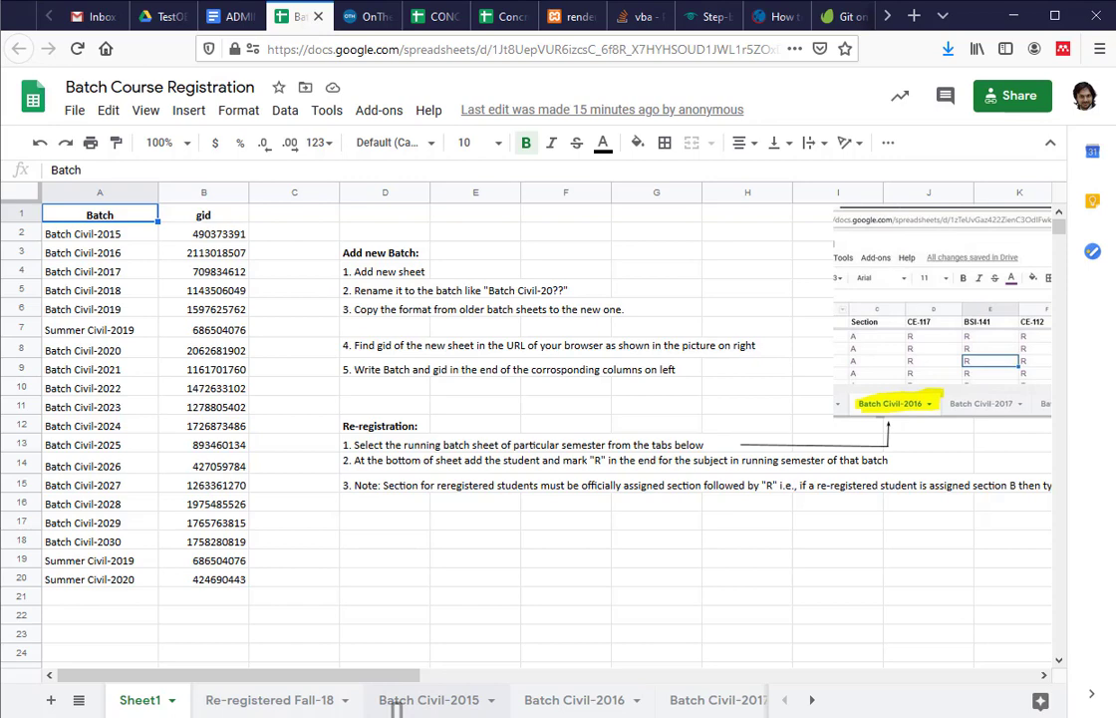
Check Batch Civil-2015's gid in its URL against Sheet1, then start typing the new batch name in A21
click(428, 700)
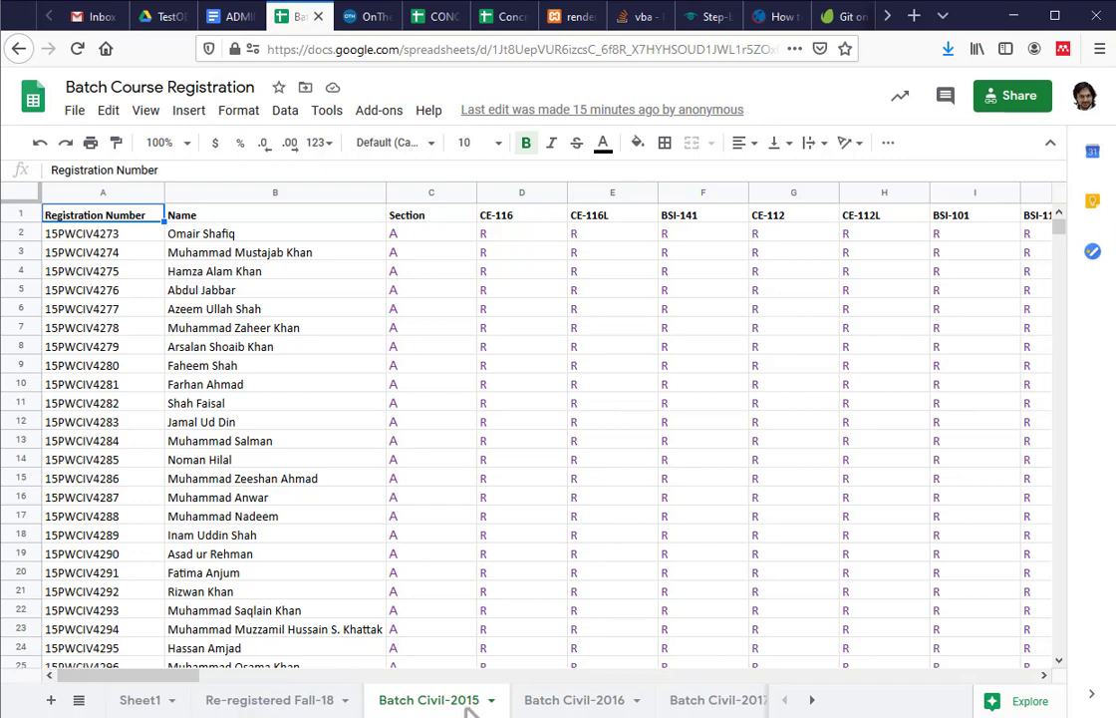
click(707, 60)
click(717, 60)
double_click(716, 52)
key(Escape)
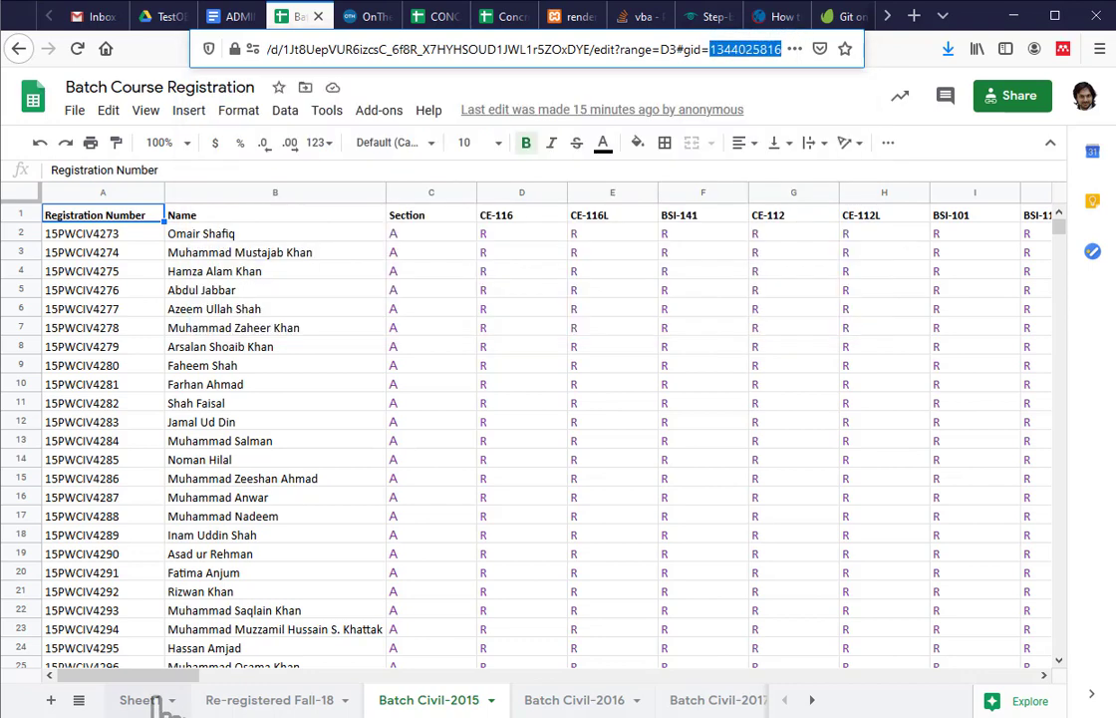
click(155, 700)
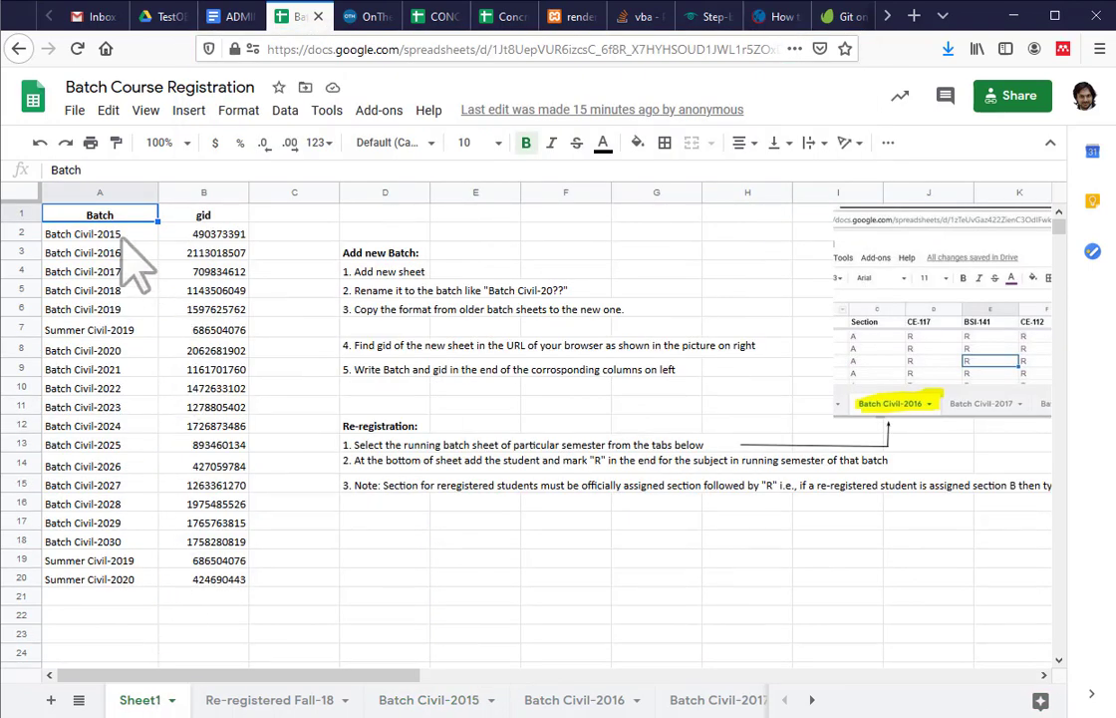
click(210, 239)
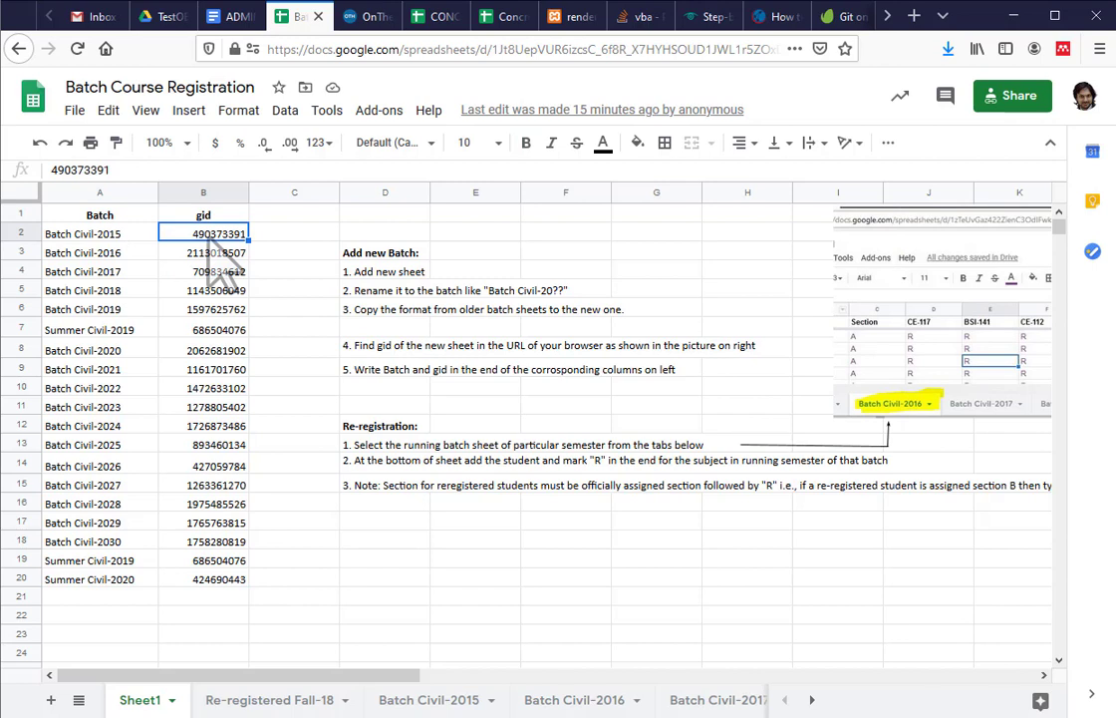
click(119, 598)
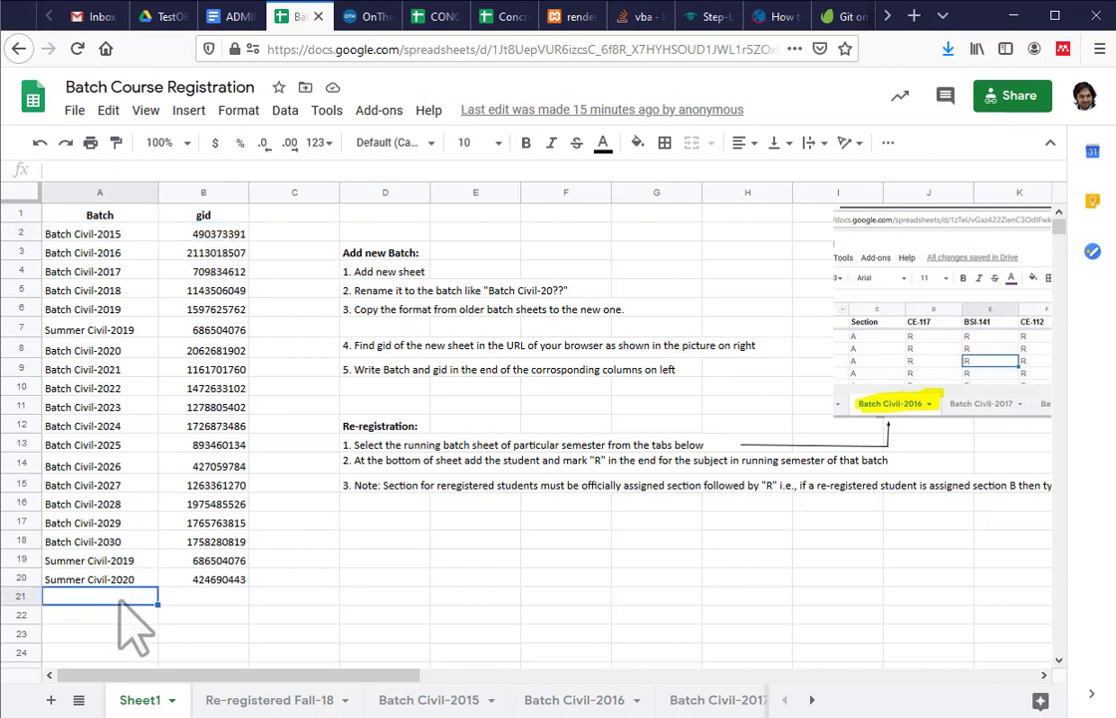
text(Batch-MyDept-2020)
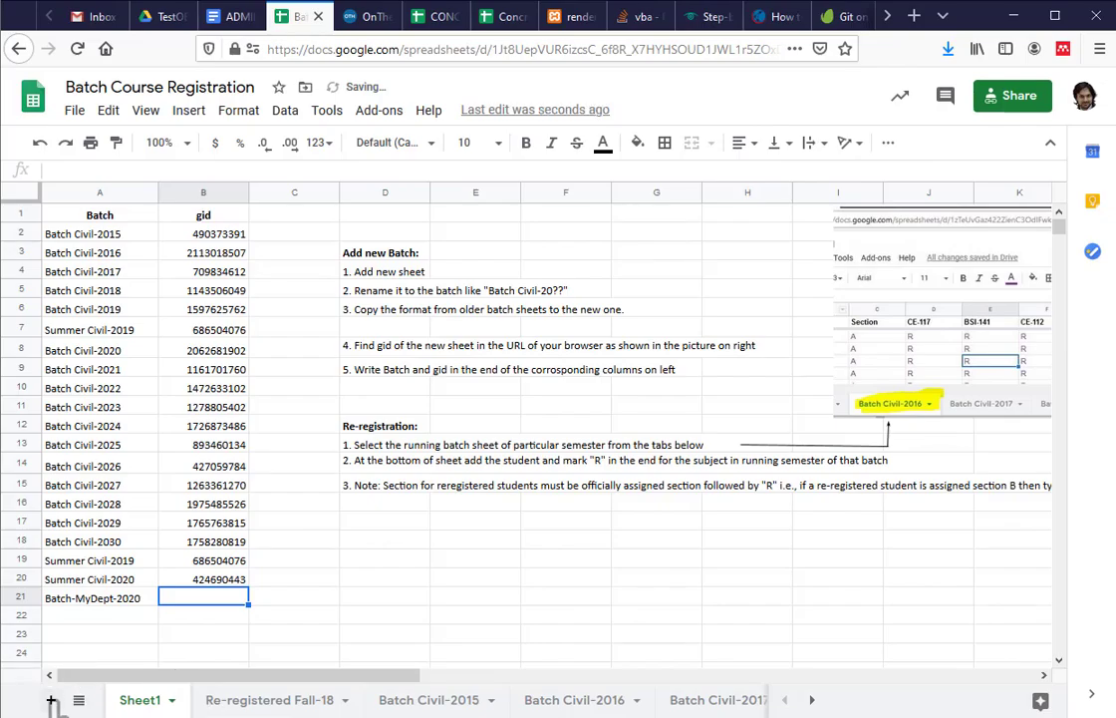
Add a new sheet named batch-MyDept-2020
click(50, 701)
double_click(234, 702)
text(batch)
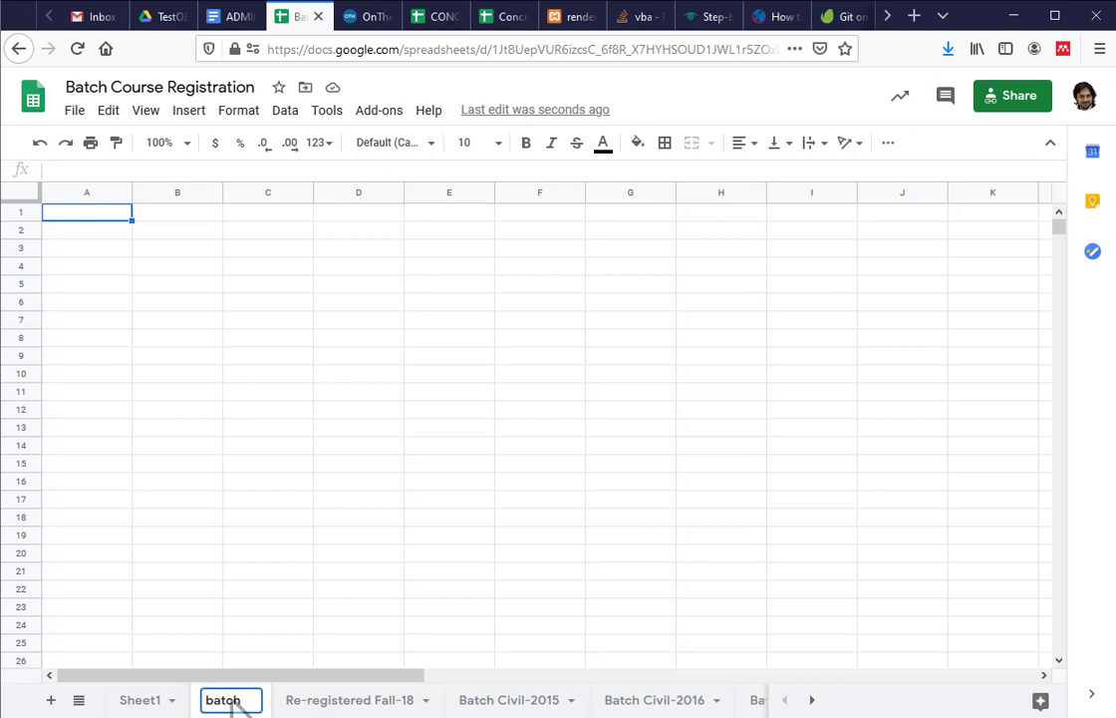
text(-MyDept)
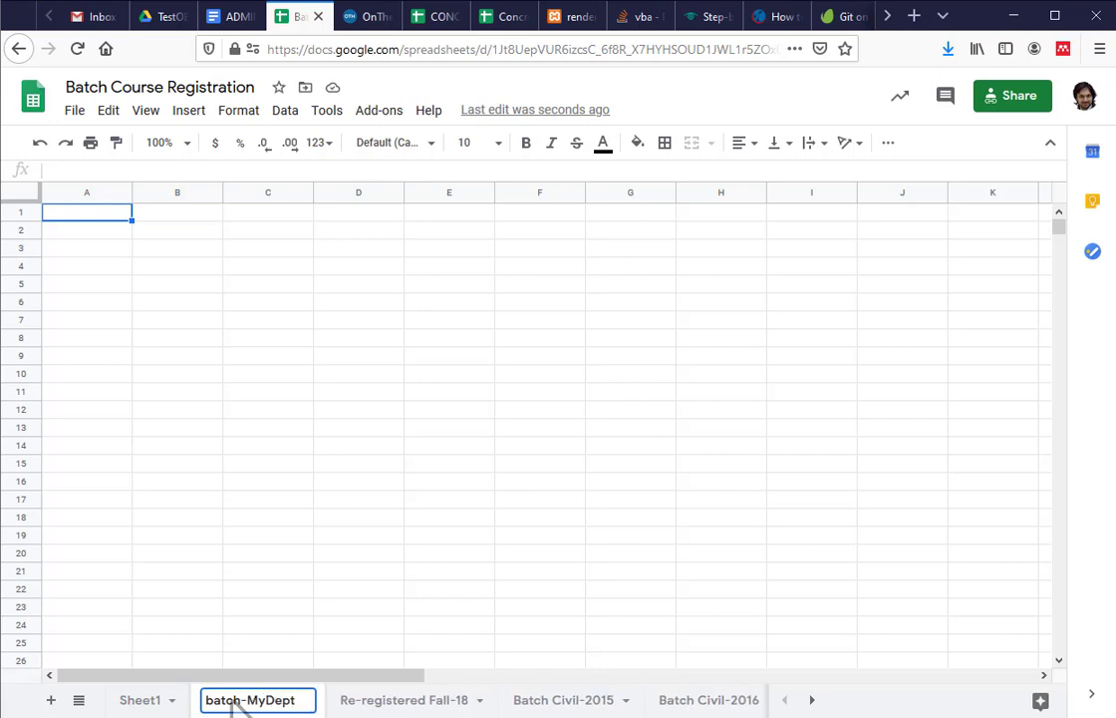
text(-2020)
click(264, 319)
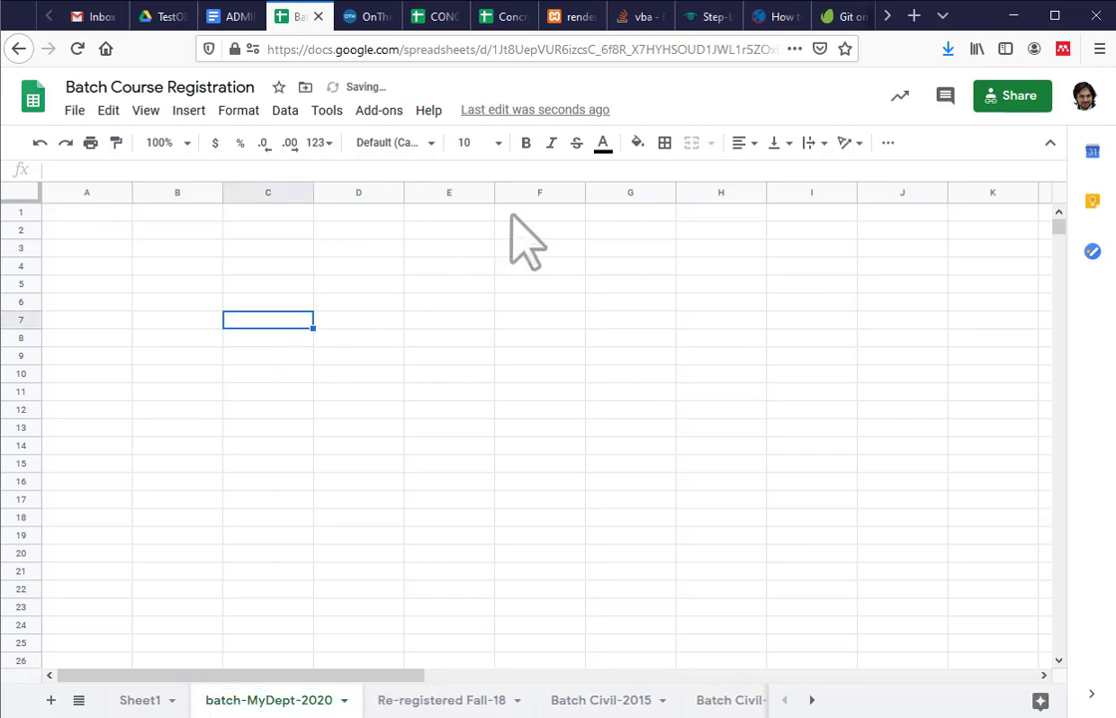
click(724, 50)
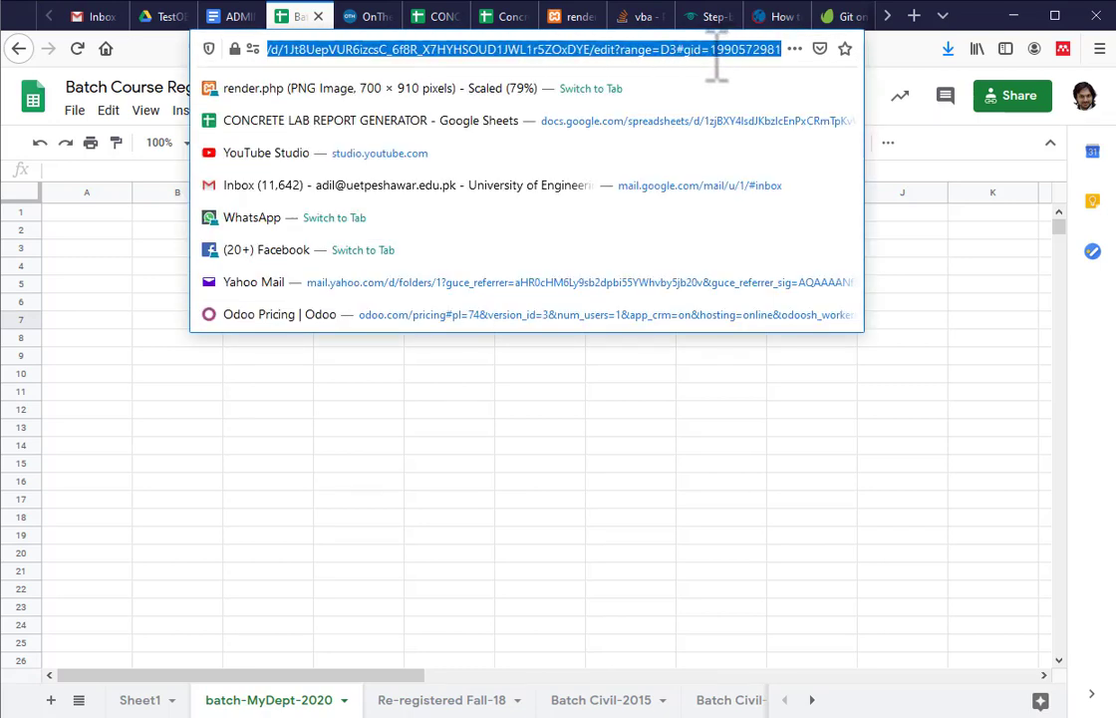
mouse_move(718, 60)
mouse_down()
mouse_move(822, 50)
mouse_move(739, 68)
mouse_move(720, 60)
mouse_up()
click(719, 59)
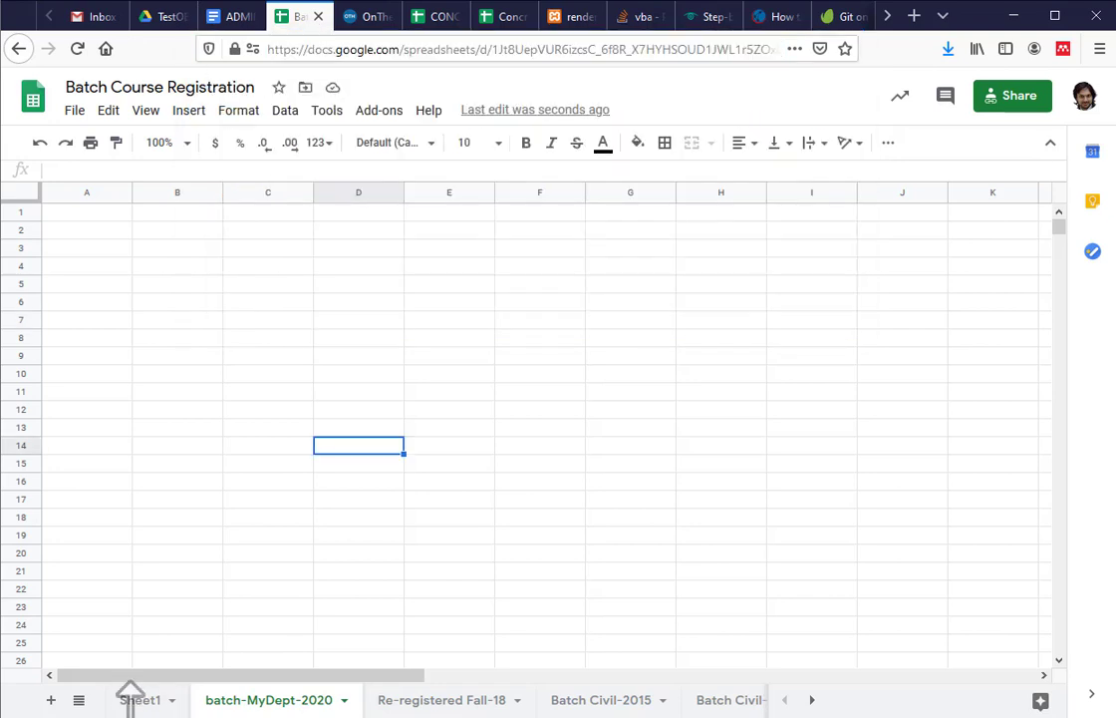
click(139, 699)
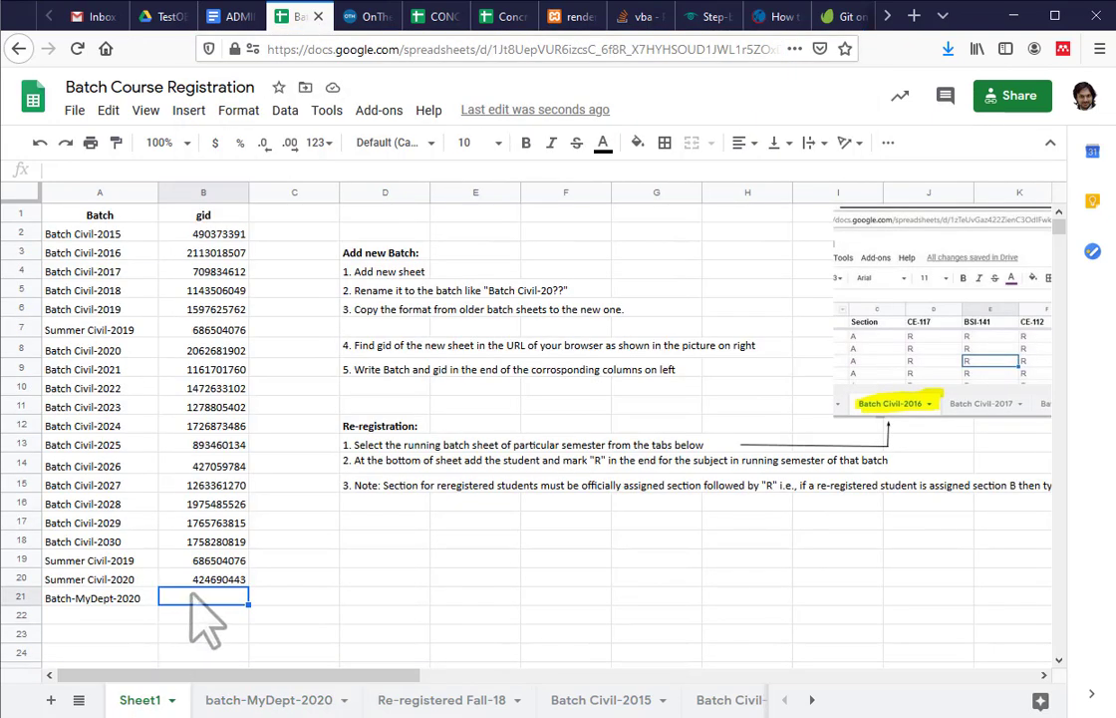
key(ctrl+v)
key(Tab)
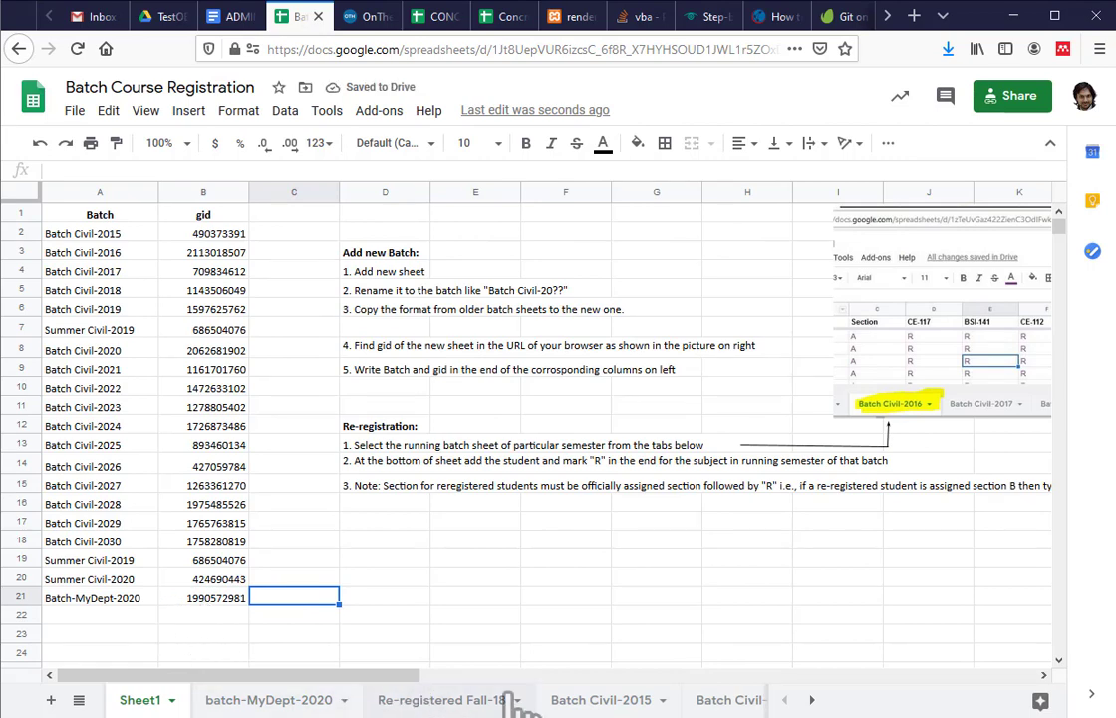
click(277, 700)
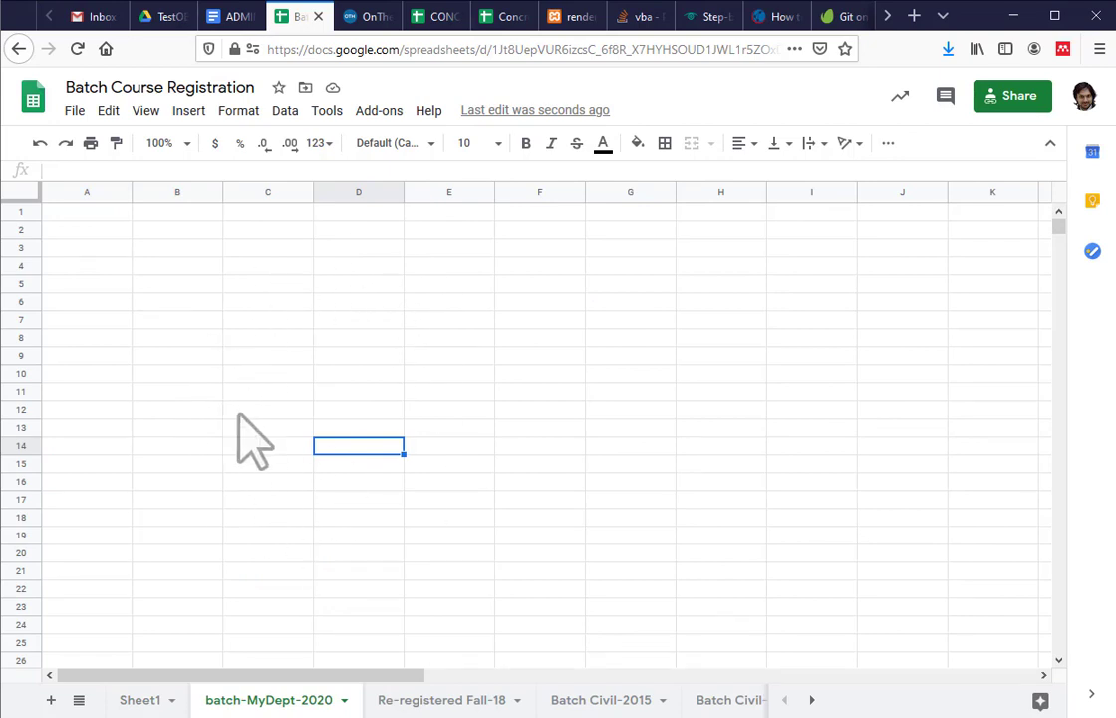
Return to the TestOBE Drive tab, then bring up the local OBEsoft folder
click(140, 14)
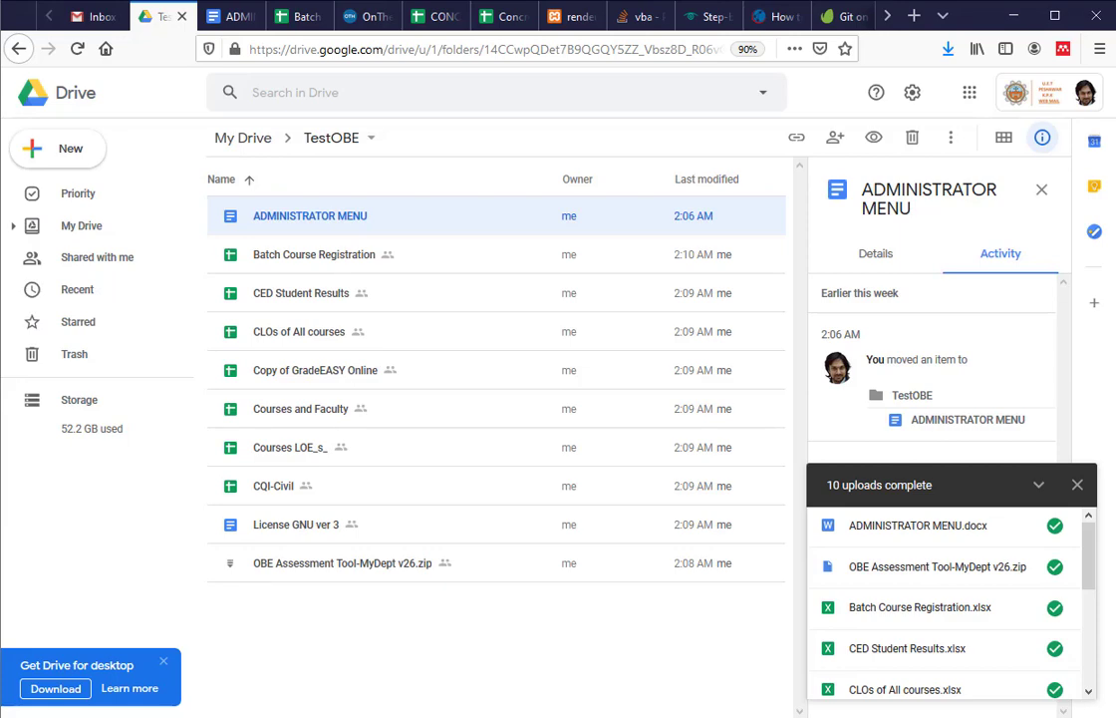
key(alt+Tab)
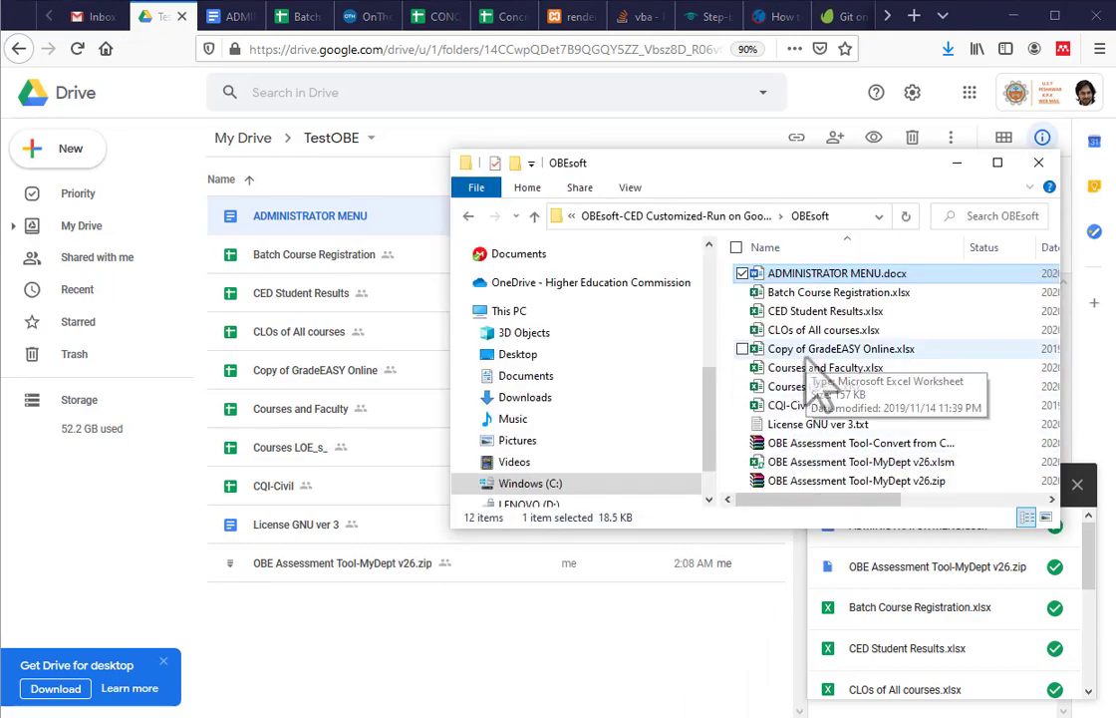
Open OBE Assessment Tool-MyDept v26.xlsm, set CLO 2's PLO 2 contribution to 100, and generate OBE sheets
double_click(857, 462)
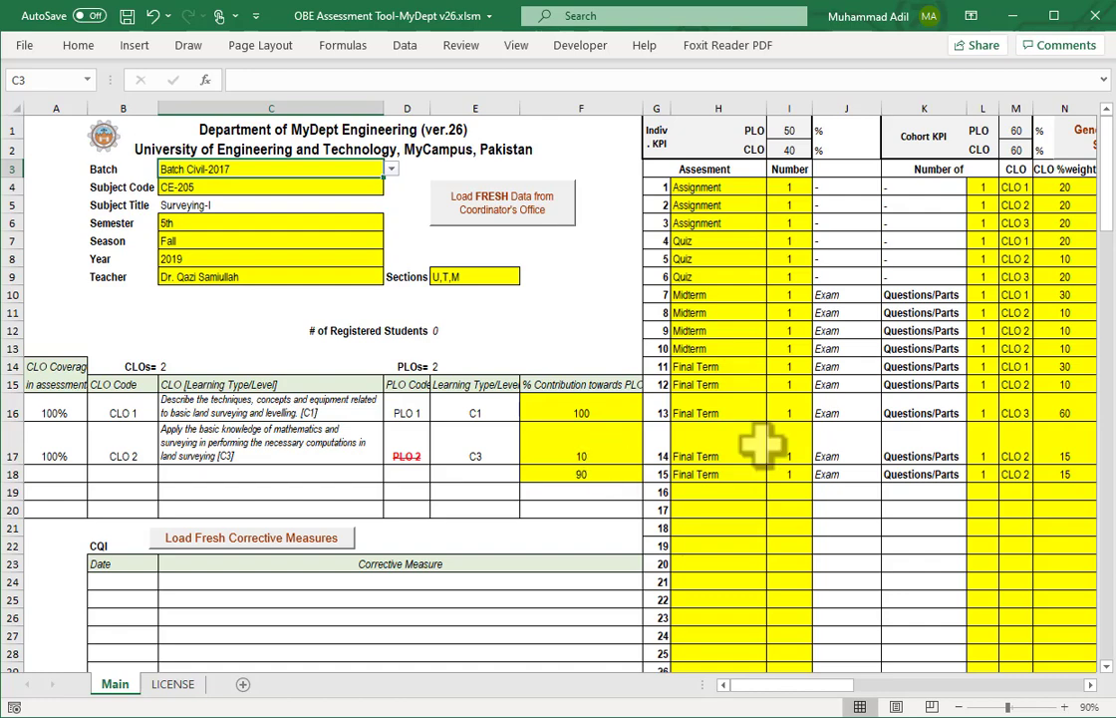
key(ctrl+z)
key(ctrl+z)
click(864, 259)
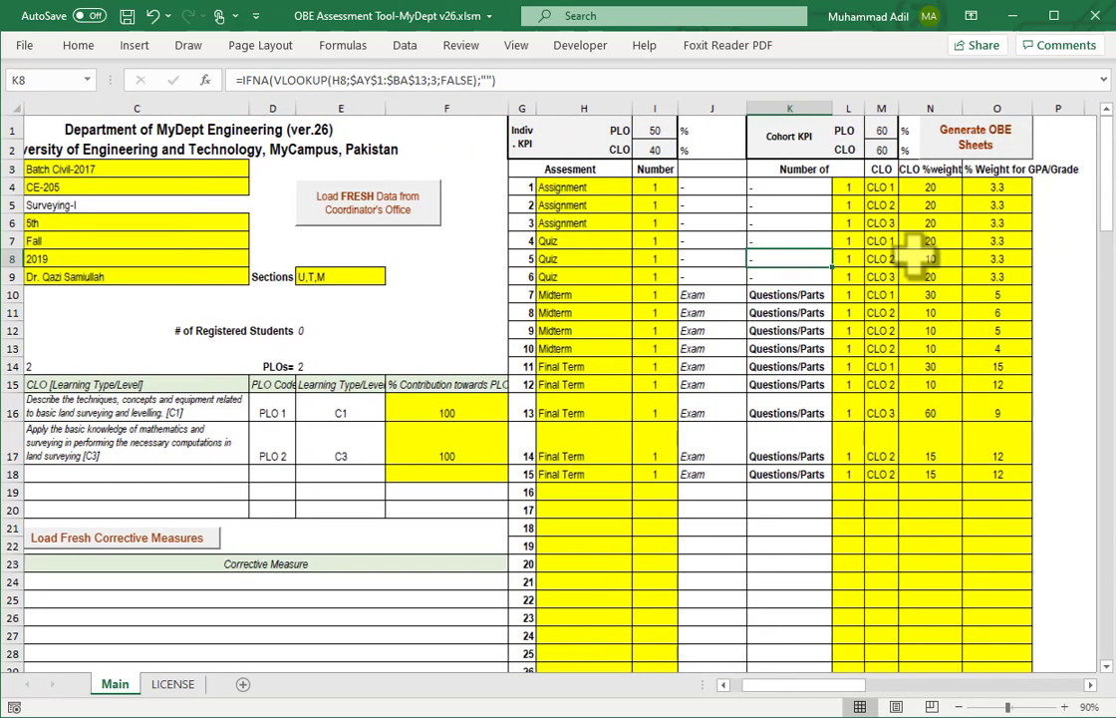
click(972, 152)
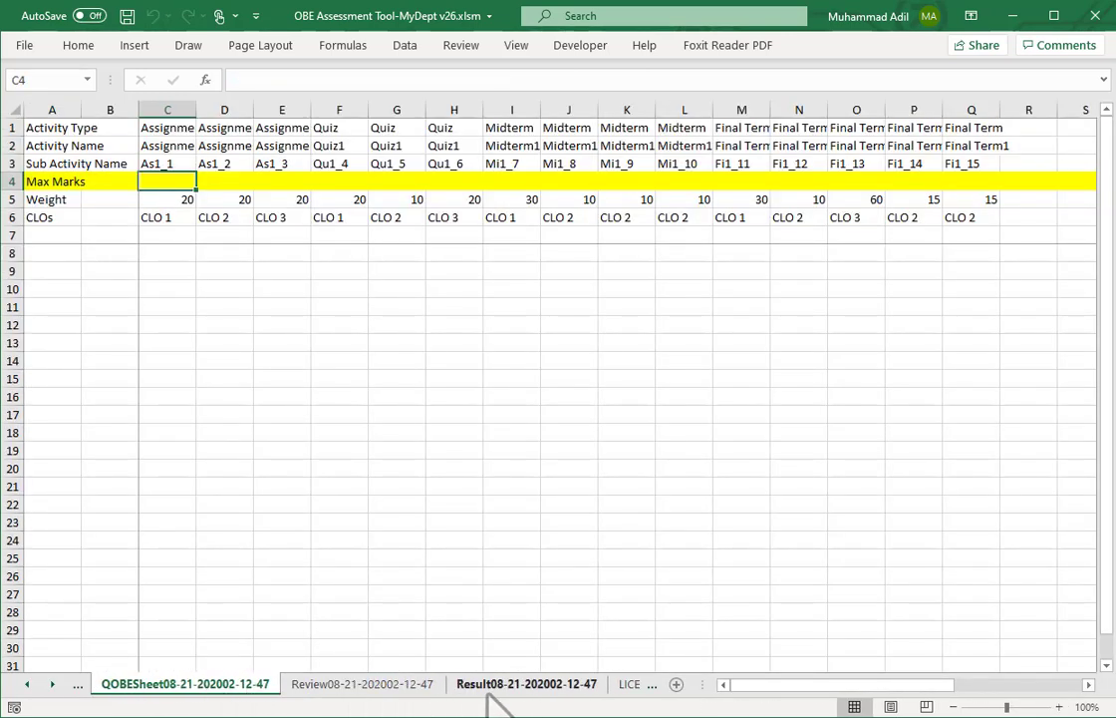
Stretch the Review sheet's page 1 to the full report width, then check the Result sheet's empty rows A8:C28
click(366, 686)
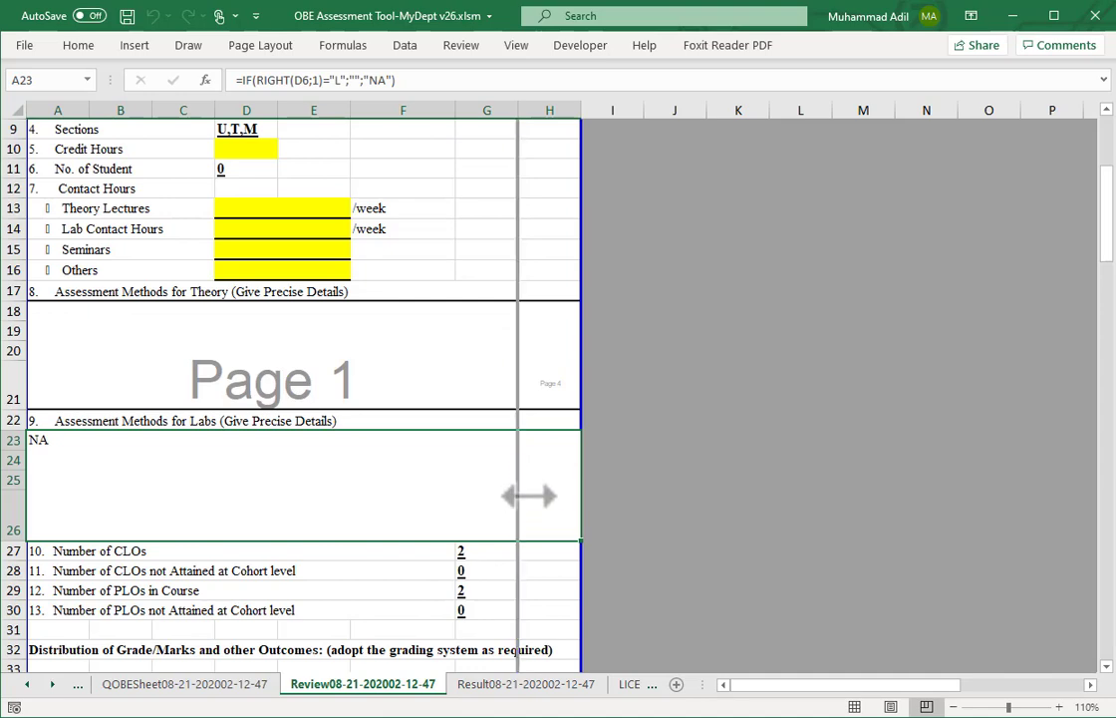
drag(588, 495, 588, 495)
click(526, 684)
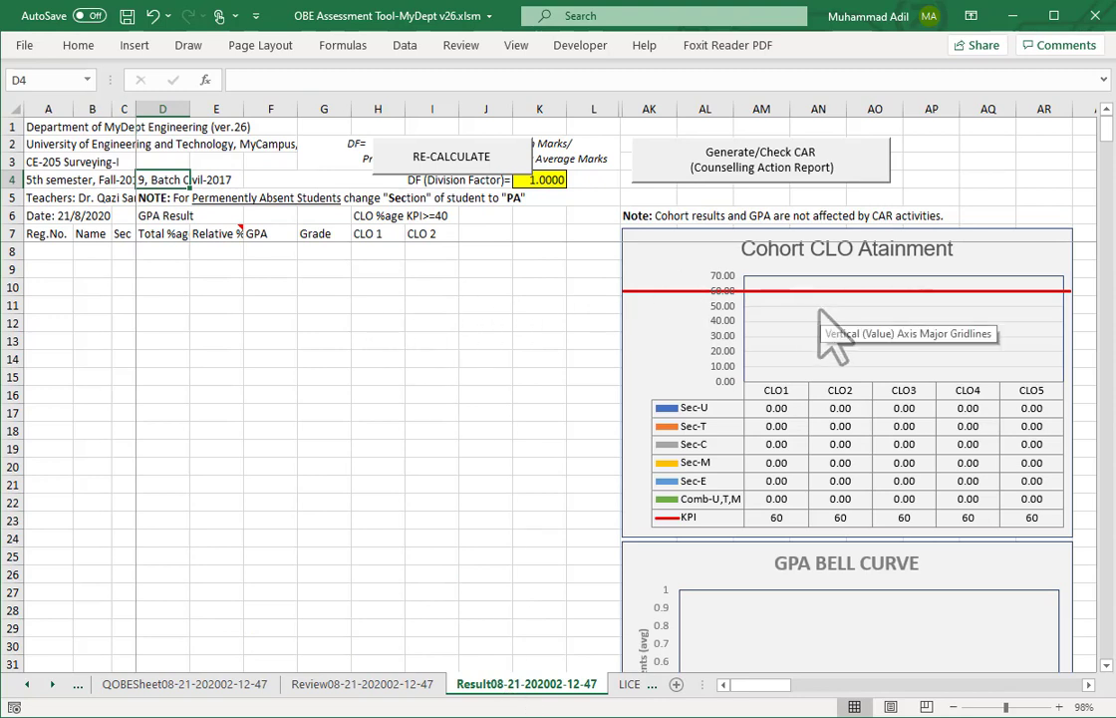
click(40, 252)
drag(40, 253, 108, 641)
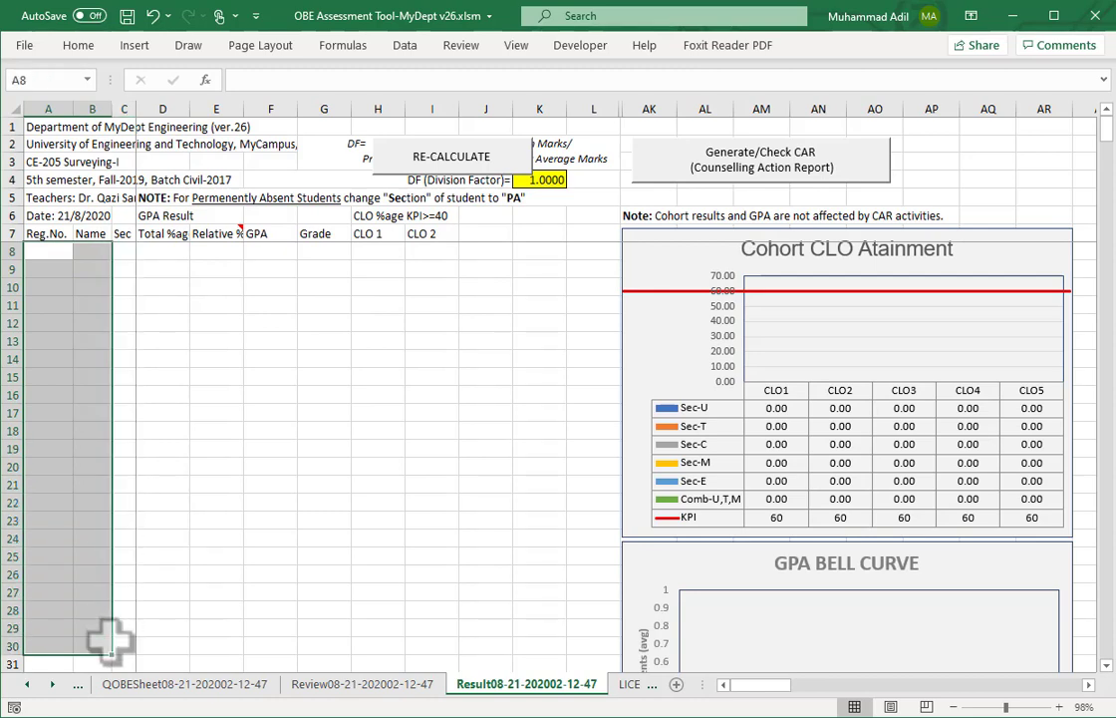
Check the QOBESheet's empty registration and name cells, then load OBE Assessment-CEDUET v26.xlsm
click(184, 684)
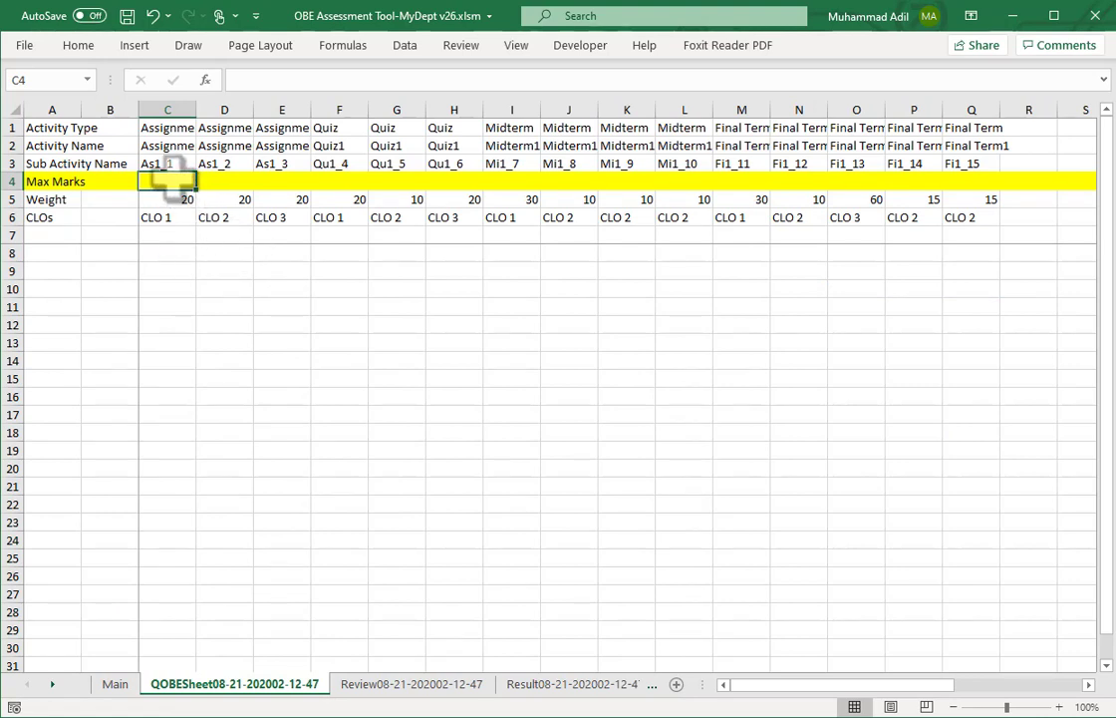
drag(55, 257, 120, 620)
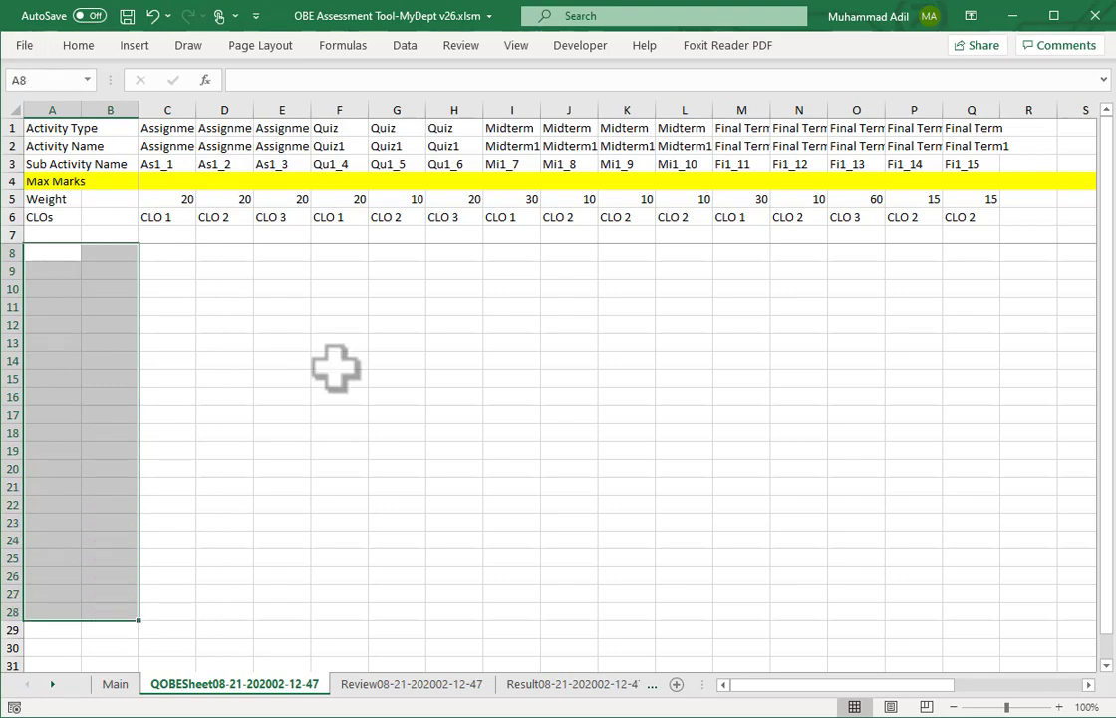
click(23, 45)
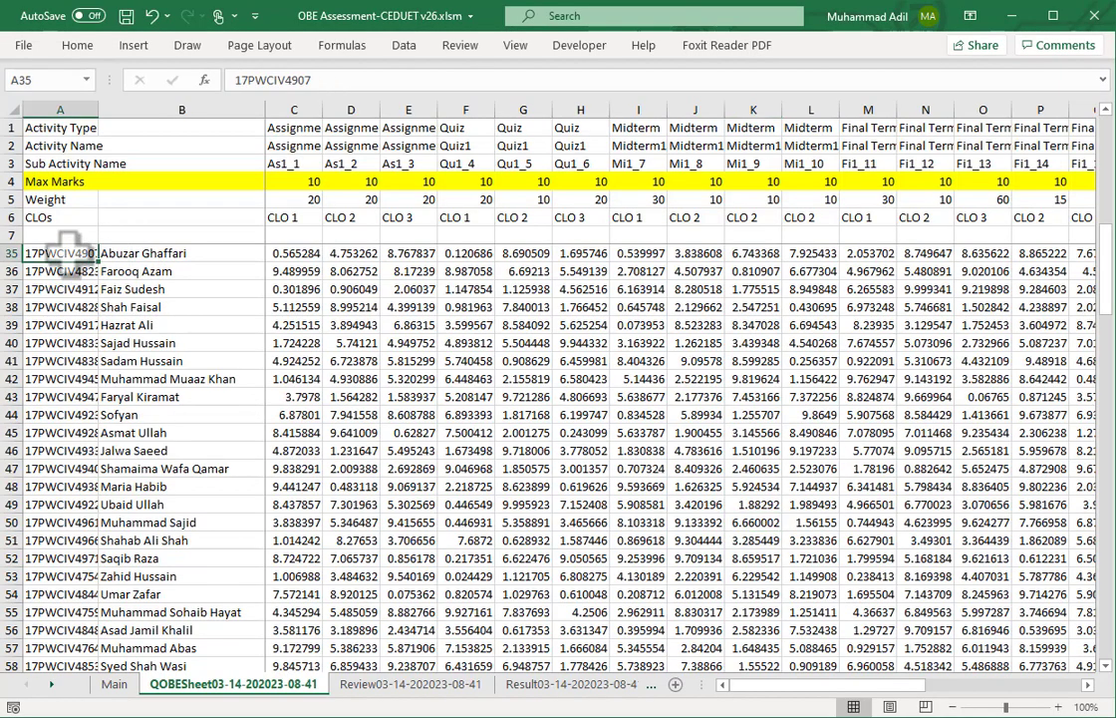
Review the student rows and the Max Marks row, then change quiz Qu1_6's Max Marks in H4 to 20
drag(84, 261, 188, 590)
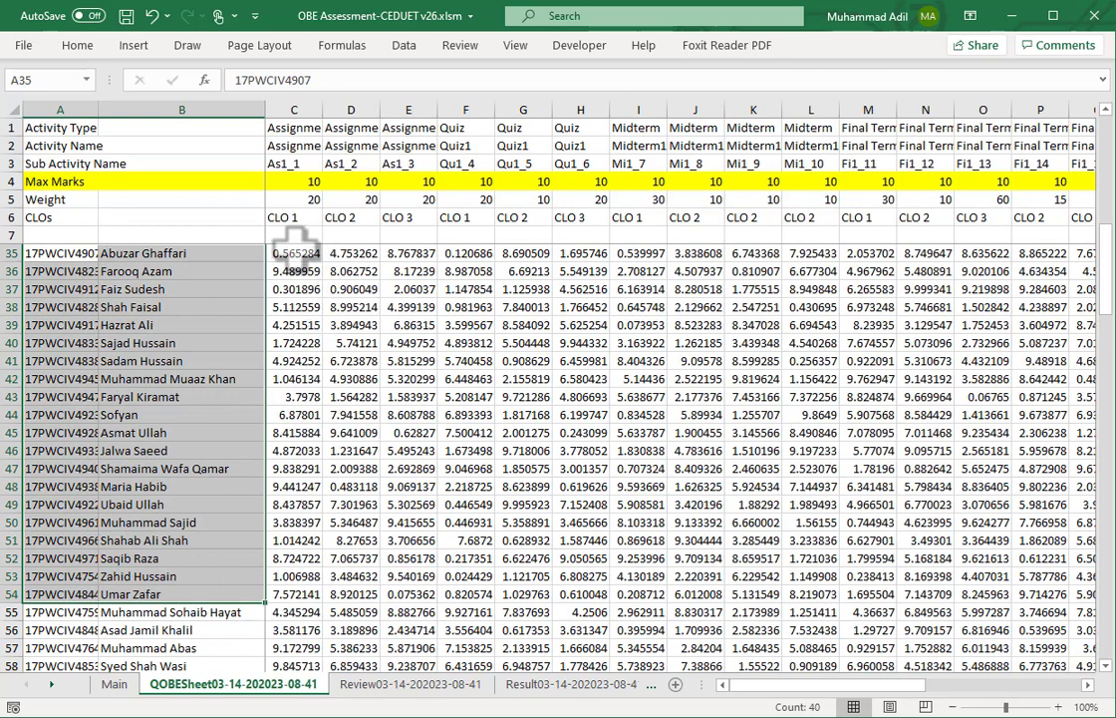
drag(283, 254, 890, 575)
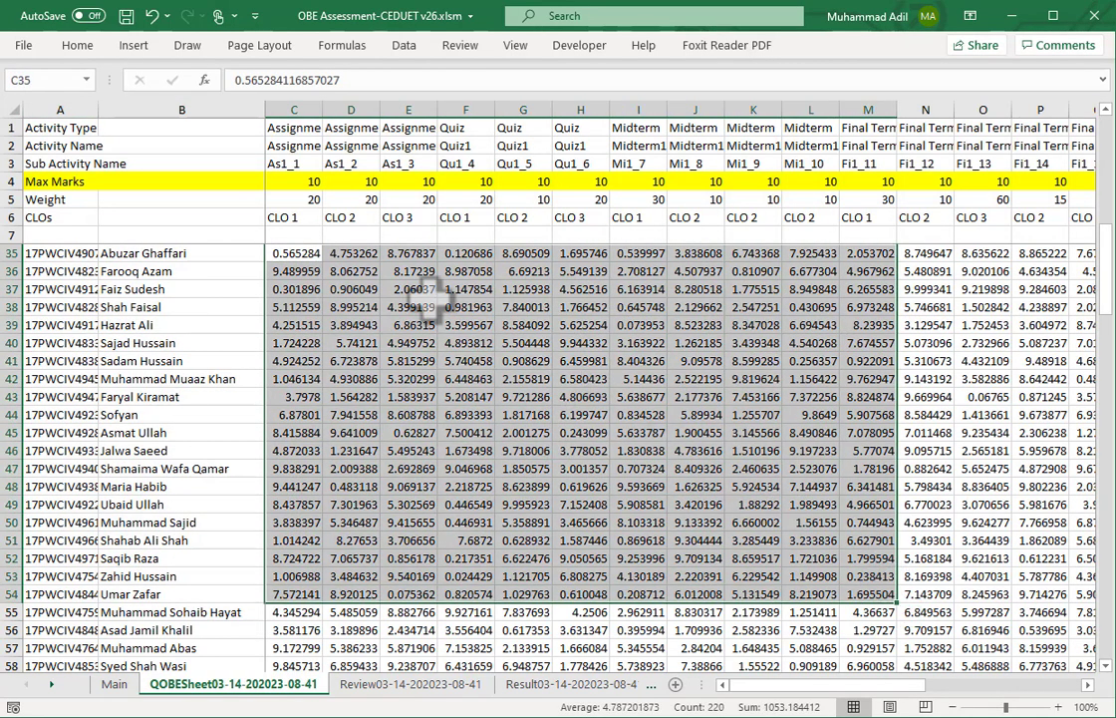
click(299, 183)
drag(299, 183, 718, 184)
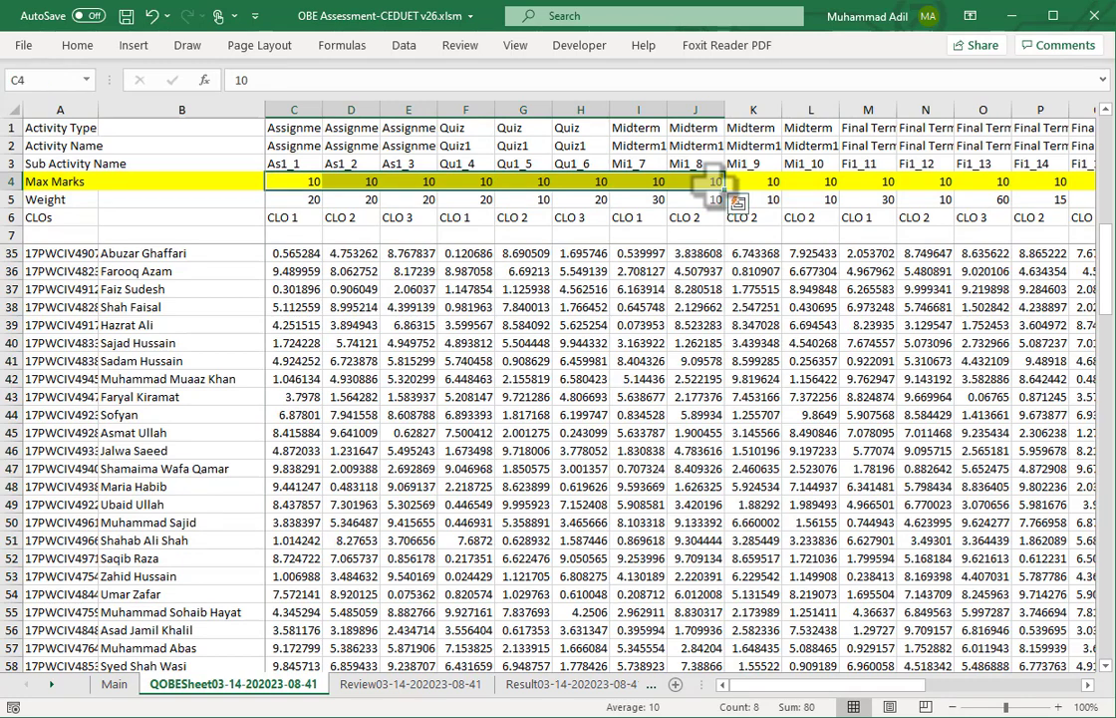
click(509, 123)
click(511, 181)
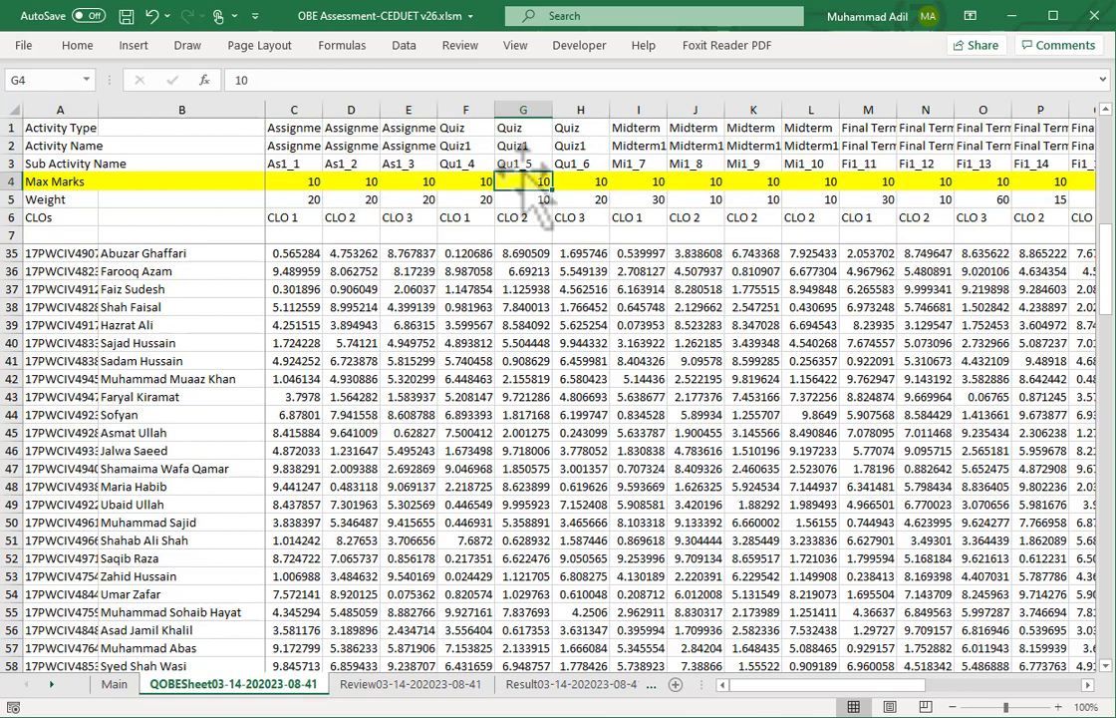
click(577, 183)
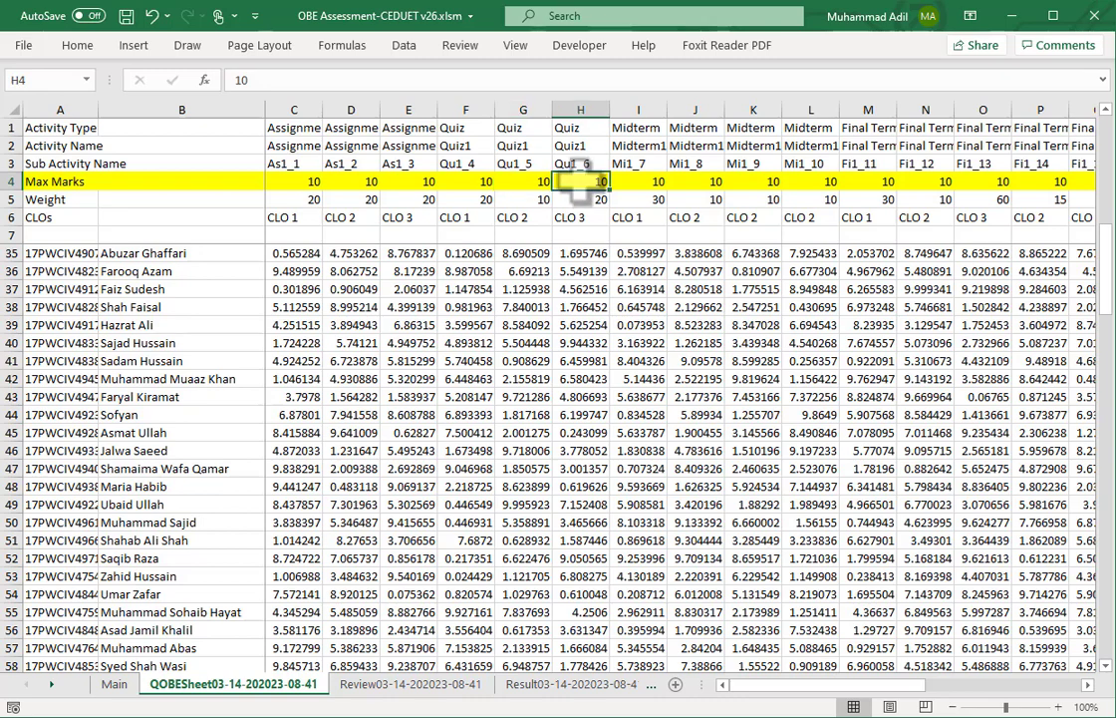
text(20)
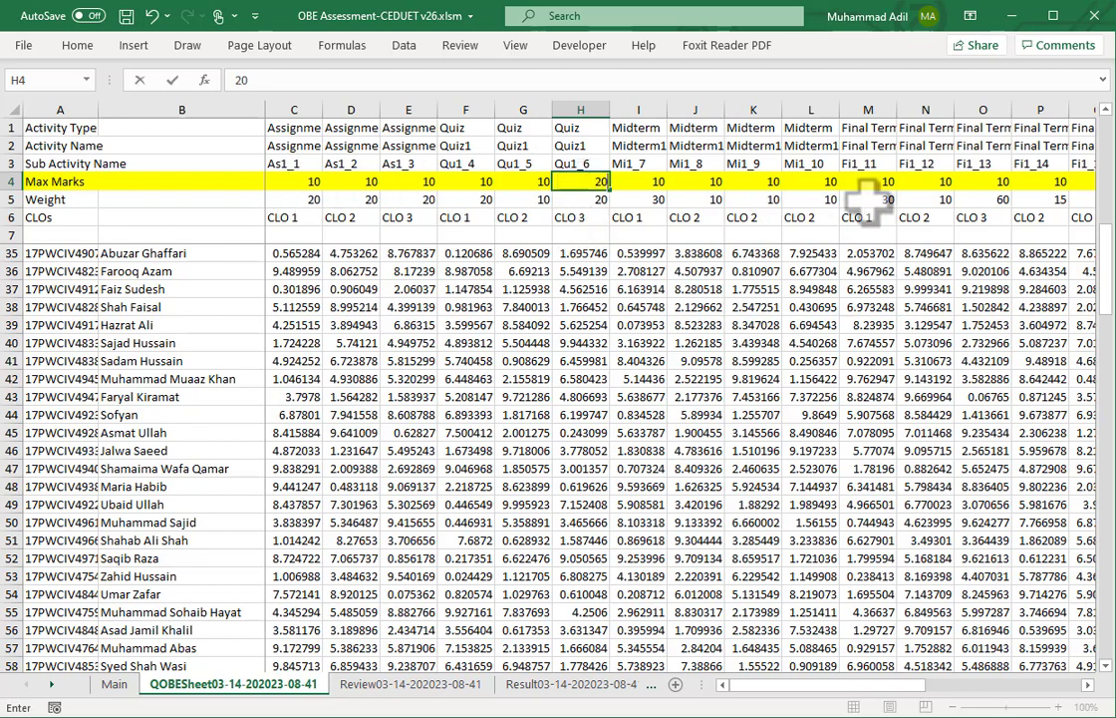
Enter Qu1_6 quiz marks 20, 18 and 19 in H35, H36 and H37
click(578, 253)
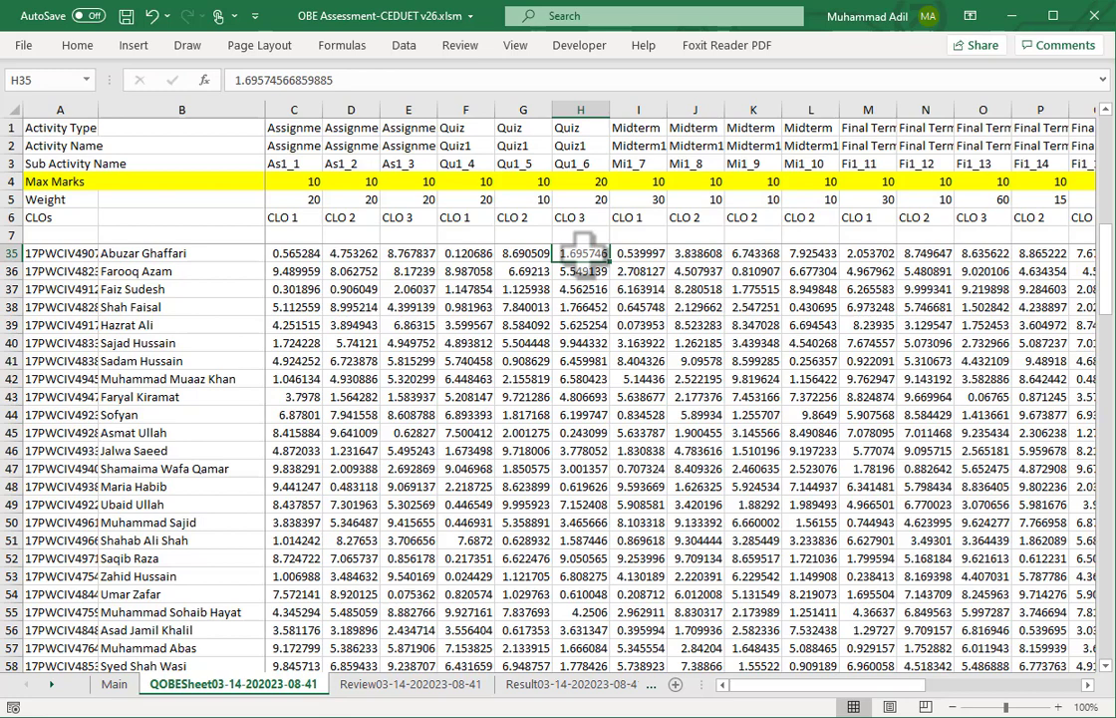
text(20)
key(Return)
text(18)
key(Return)
text(19)
key(Return)
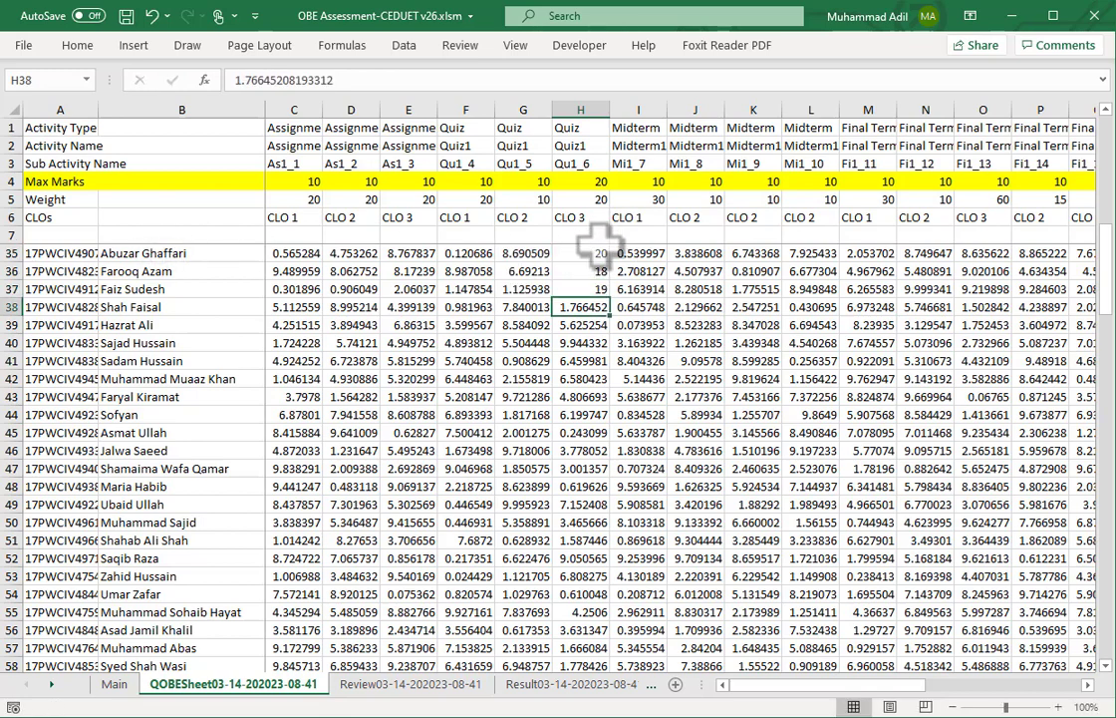
scroll(596, 570, down, 2)
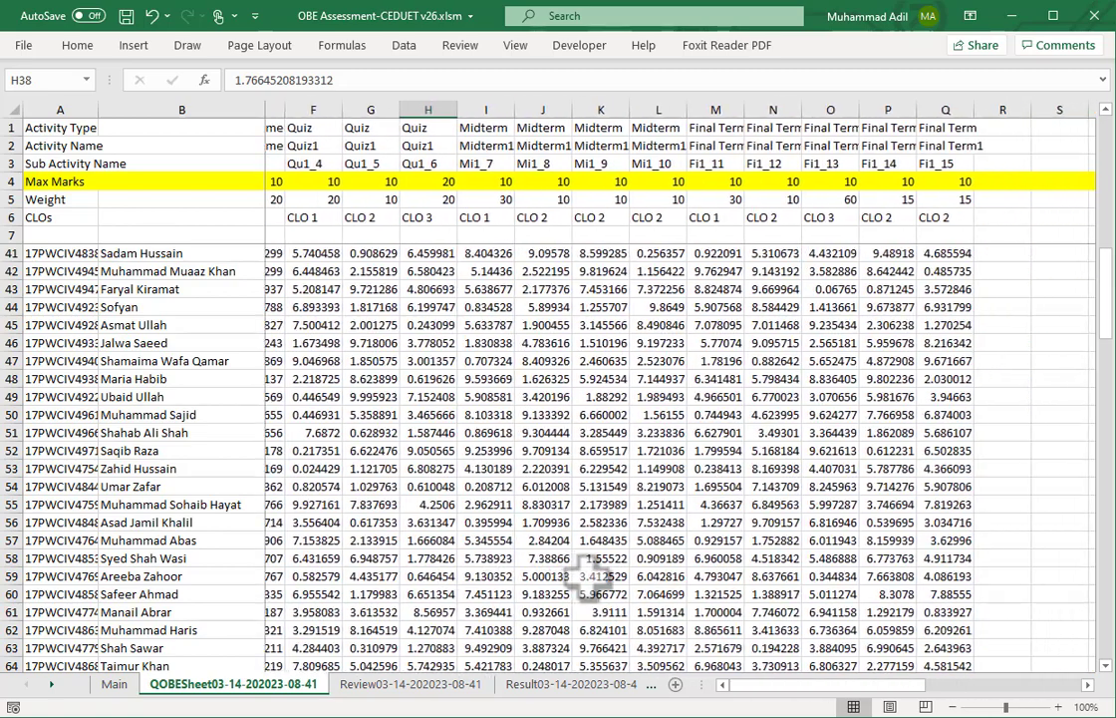
Run RE-CALCULATE on the Result sheet to refresh GPAs, grades and CLO percentages
click(573, 684)
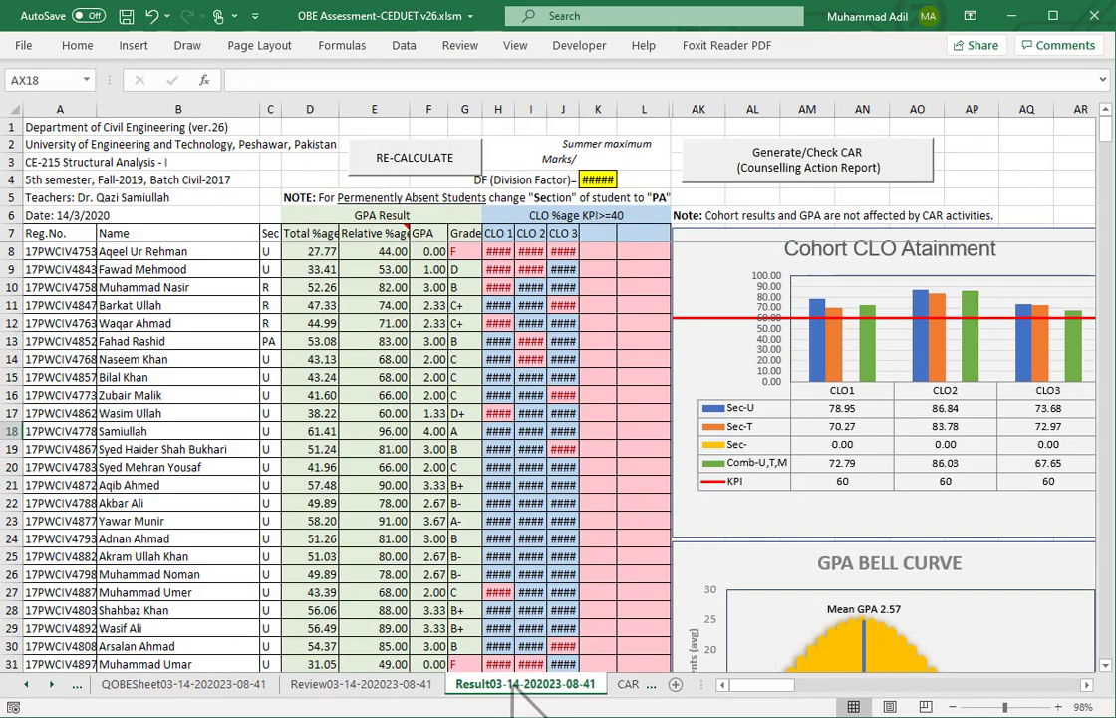
click(427, 162)
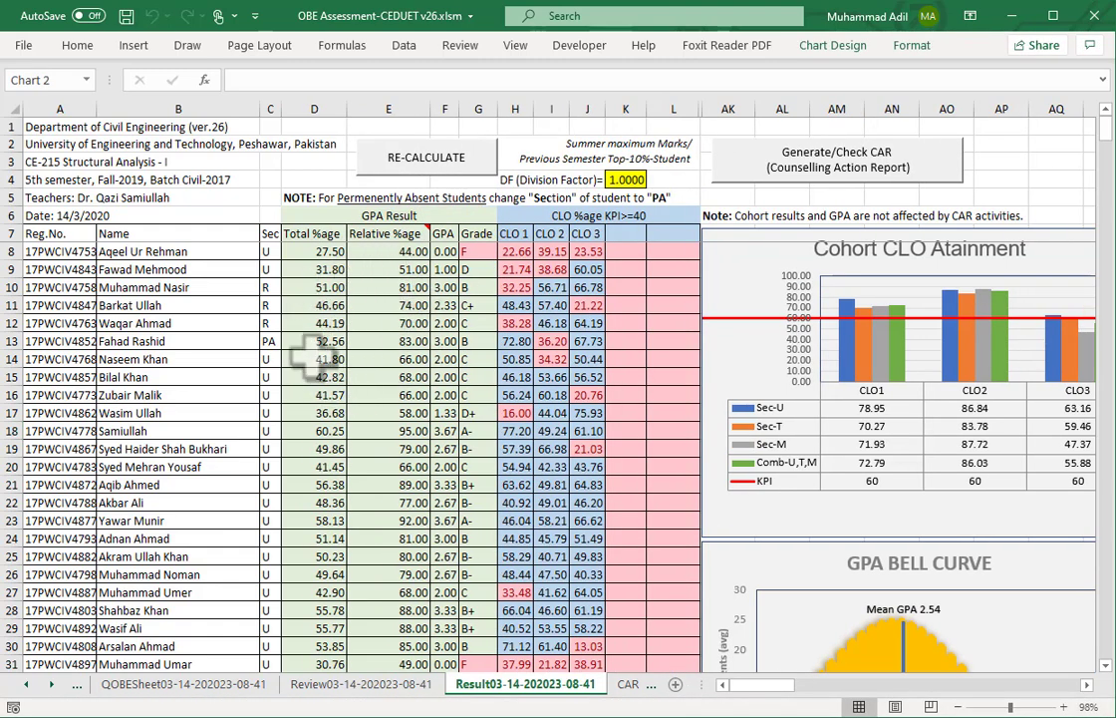
click(164, 684)
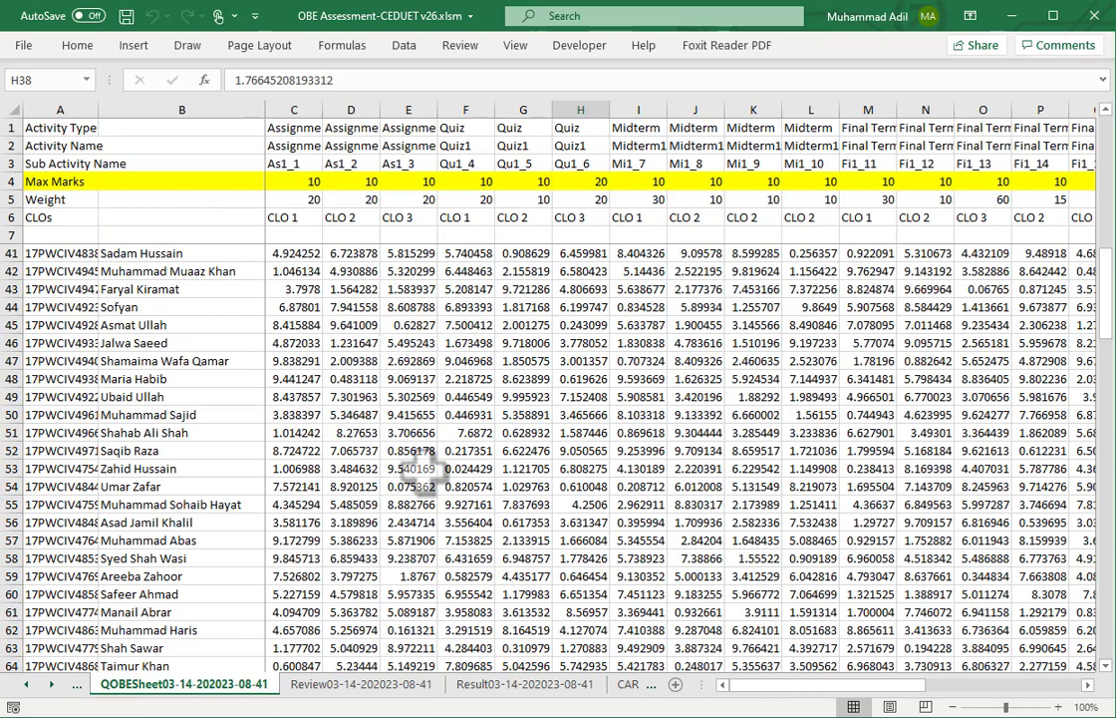
click(491, 685)
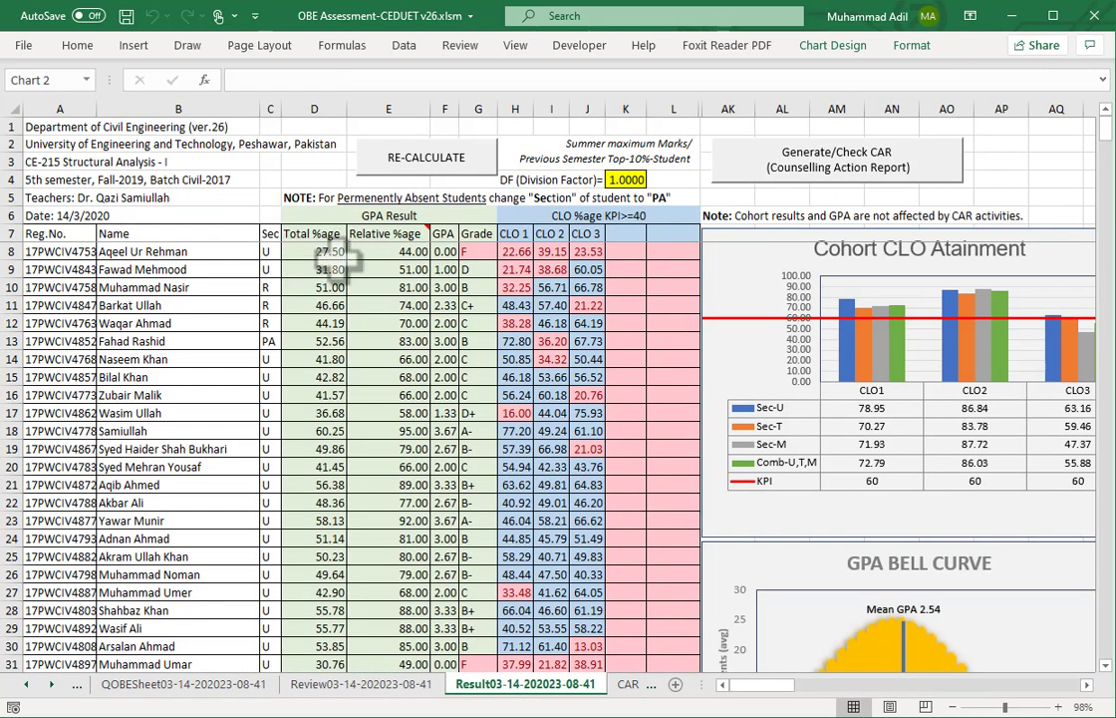
Review the first six students' GPAs, grades and CLO percentages, then scroll to the GPA charts
drag(443, 252, 453, 334)
drag(477, 251, 477, 341)
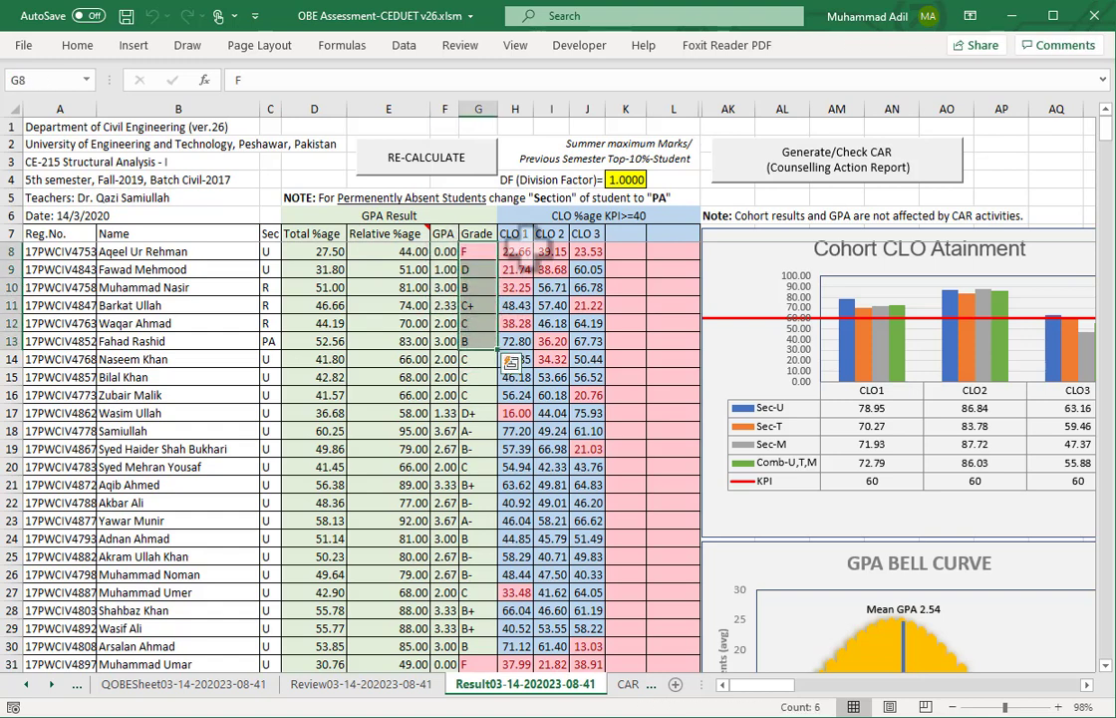
drag(528, 249, 590, 365)
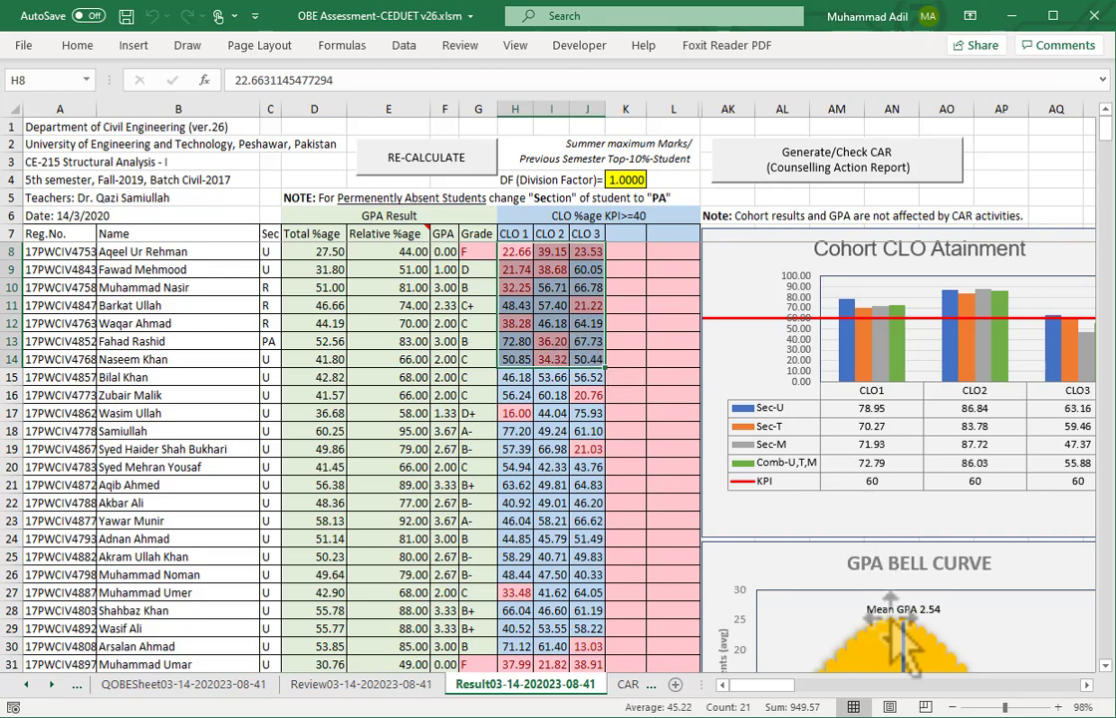
scroll(935, 646, down, 4)
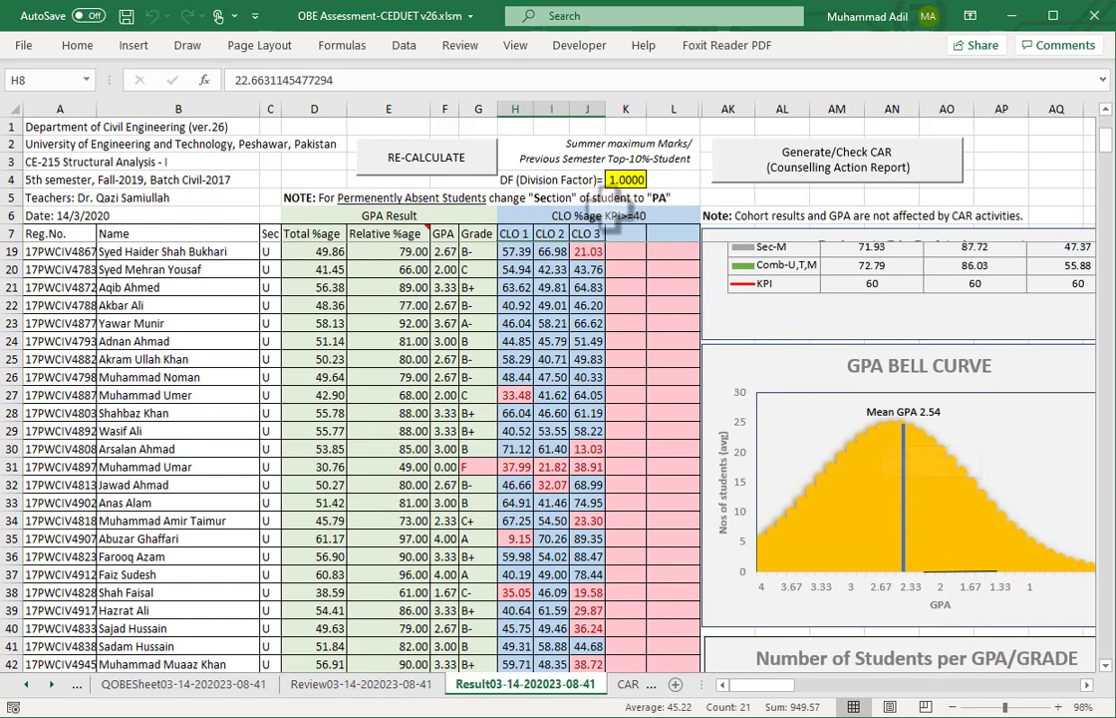
scroll(887, 386, up, 4)
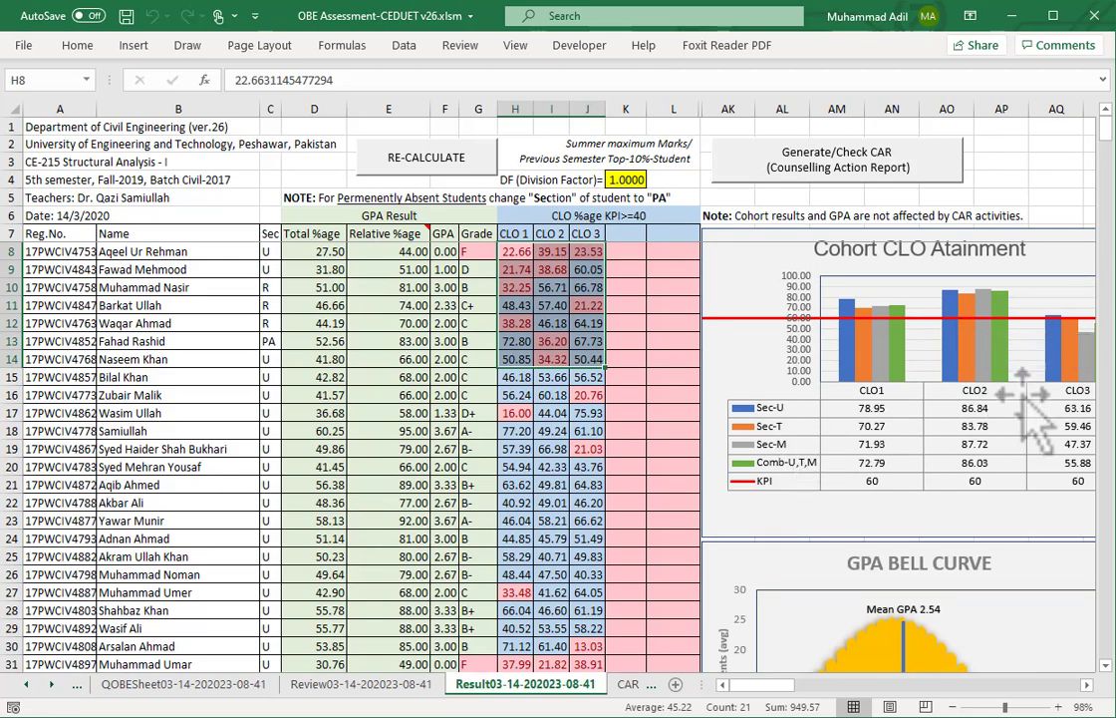
scroll(1037, 409, right, 1)
scroll(1036, 409, down, 8)
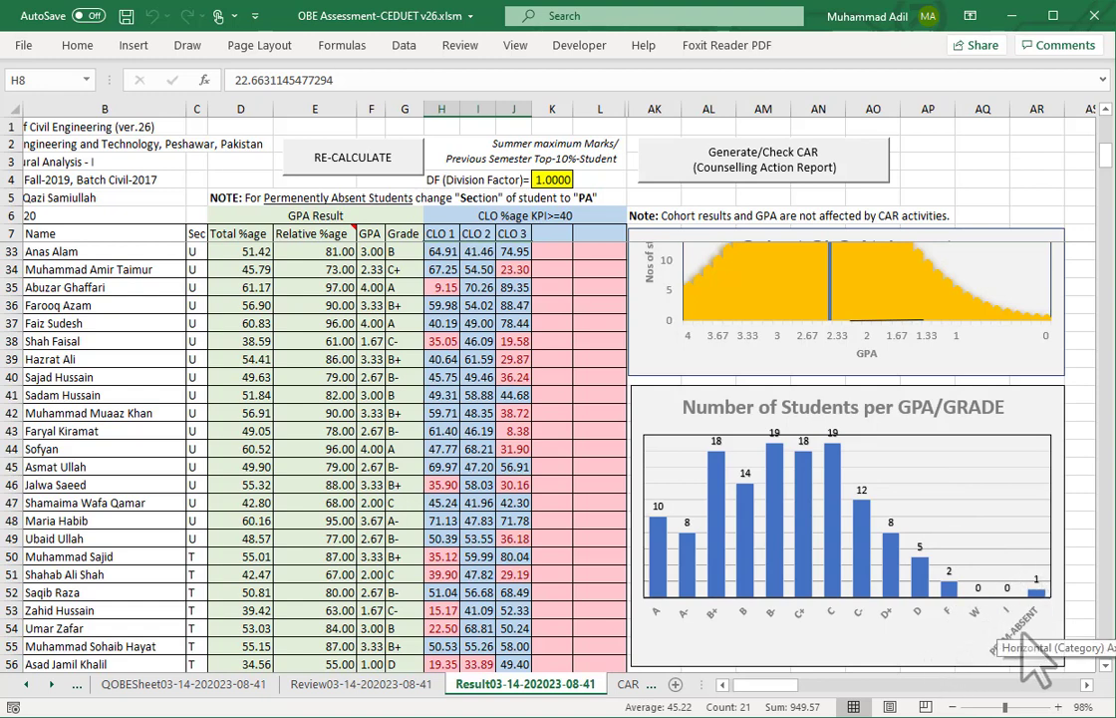
mouse_move(1045, 590)
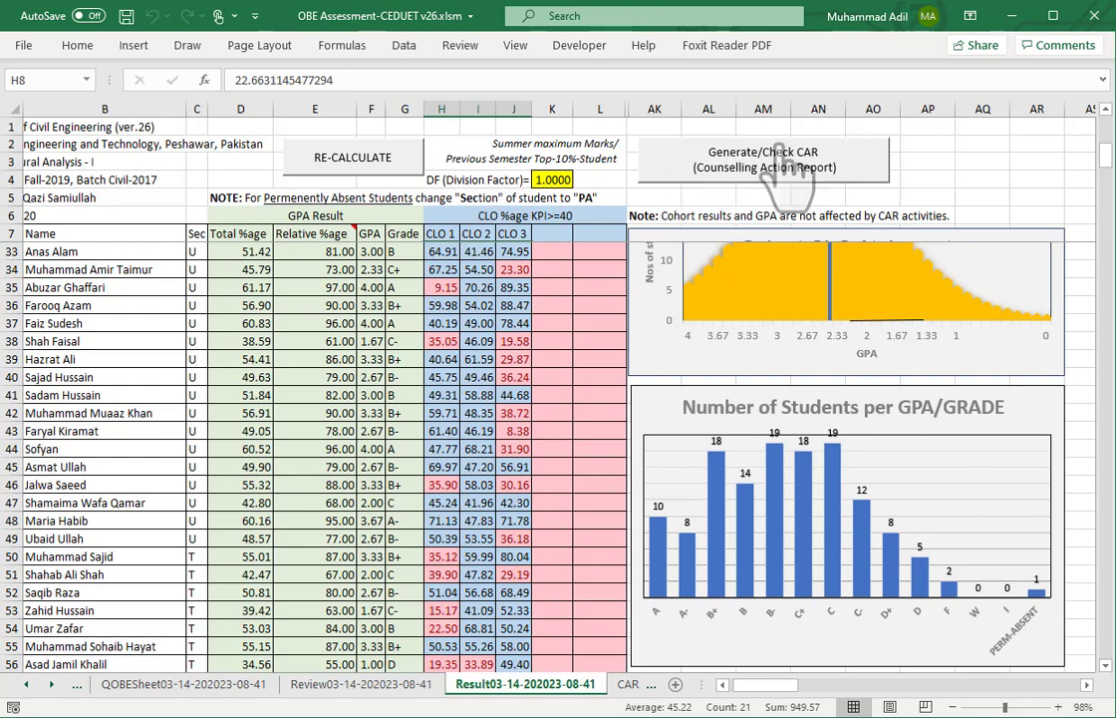
Generate the Counseling Action Report with the Generate/Check CAR button
click(753, 162)
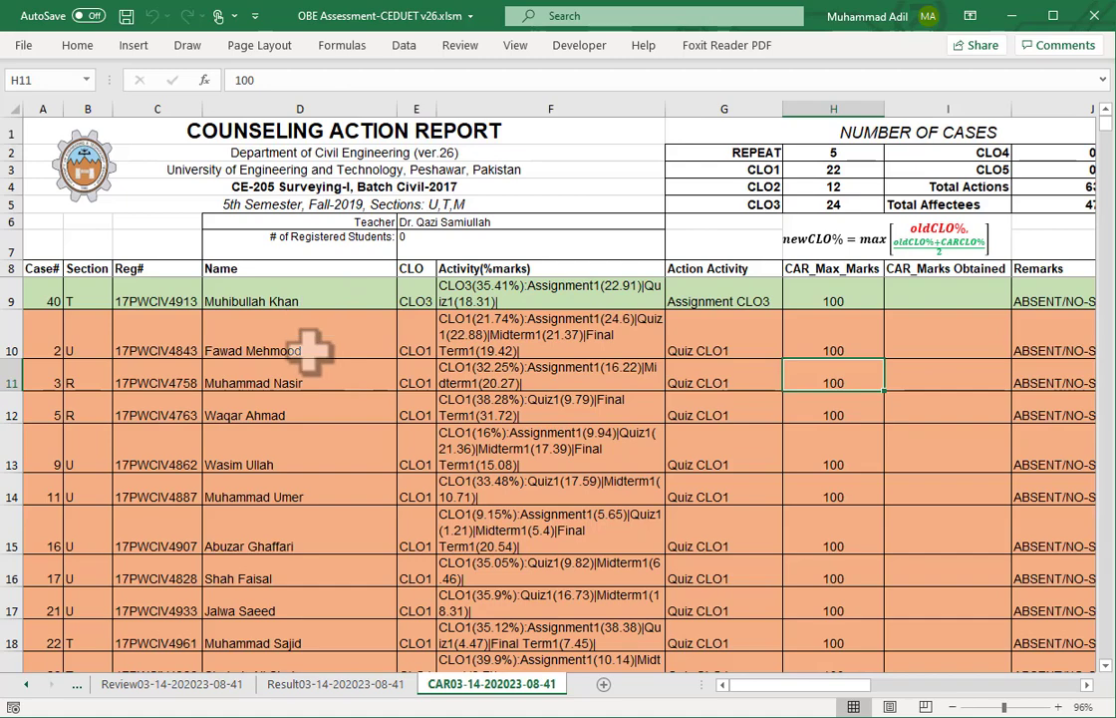
scroll(309, 349, up, 3)
scroll(369, 425, down, 3)
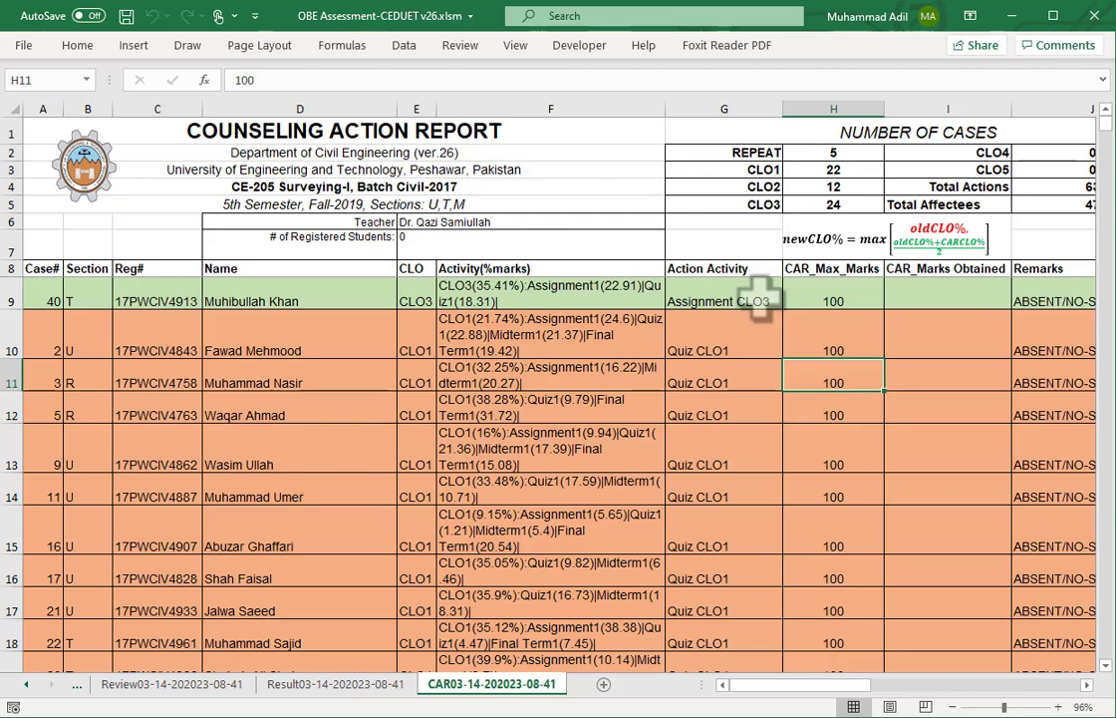
Inspect case 40's failed CLO3 details and its Action Activity options in G9, leaving it unchanged
click(759, 304)
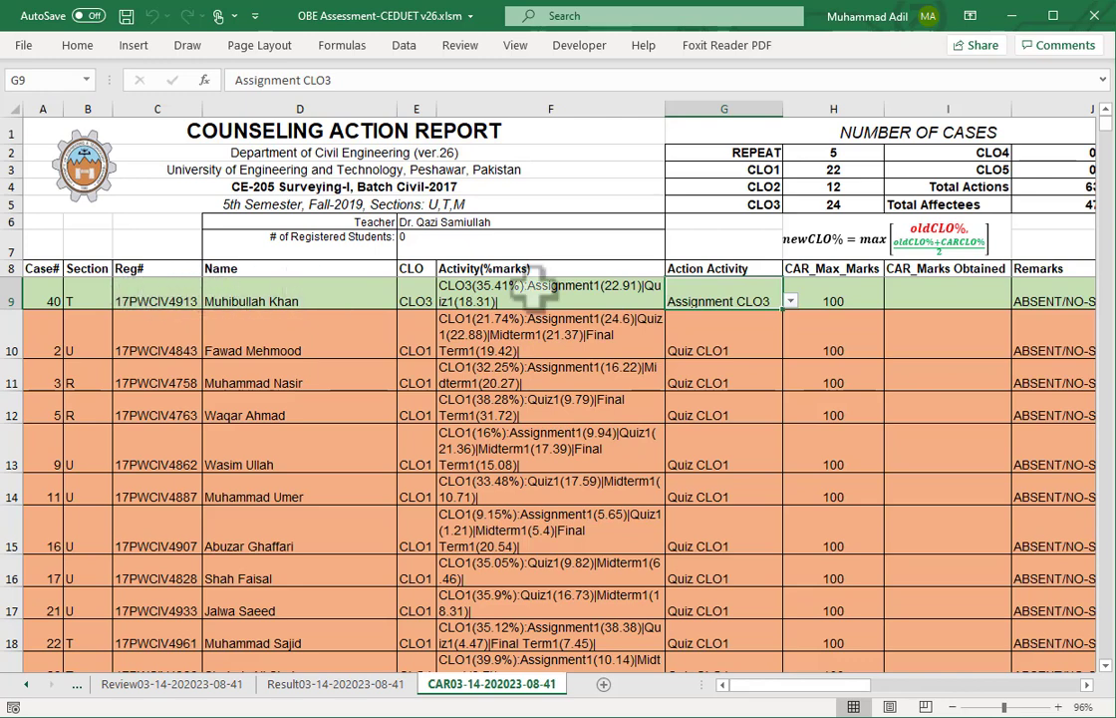
click(488, 289)
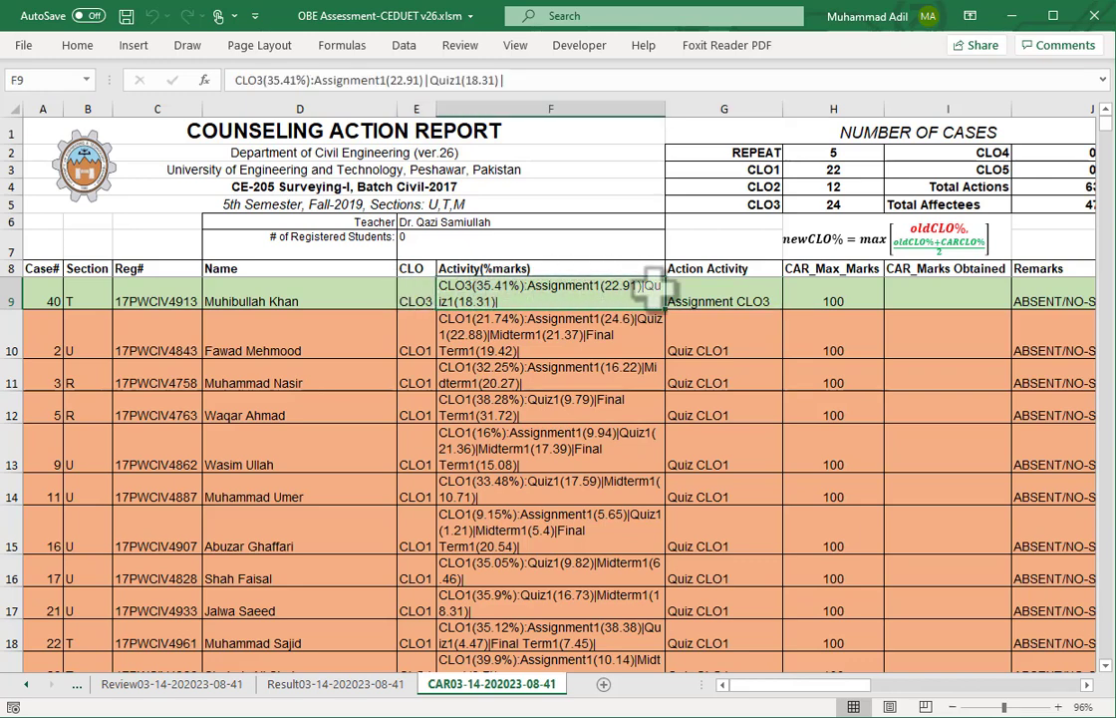
click(762, 290)
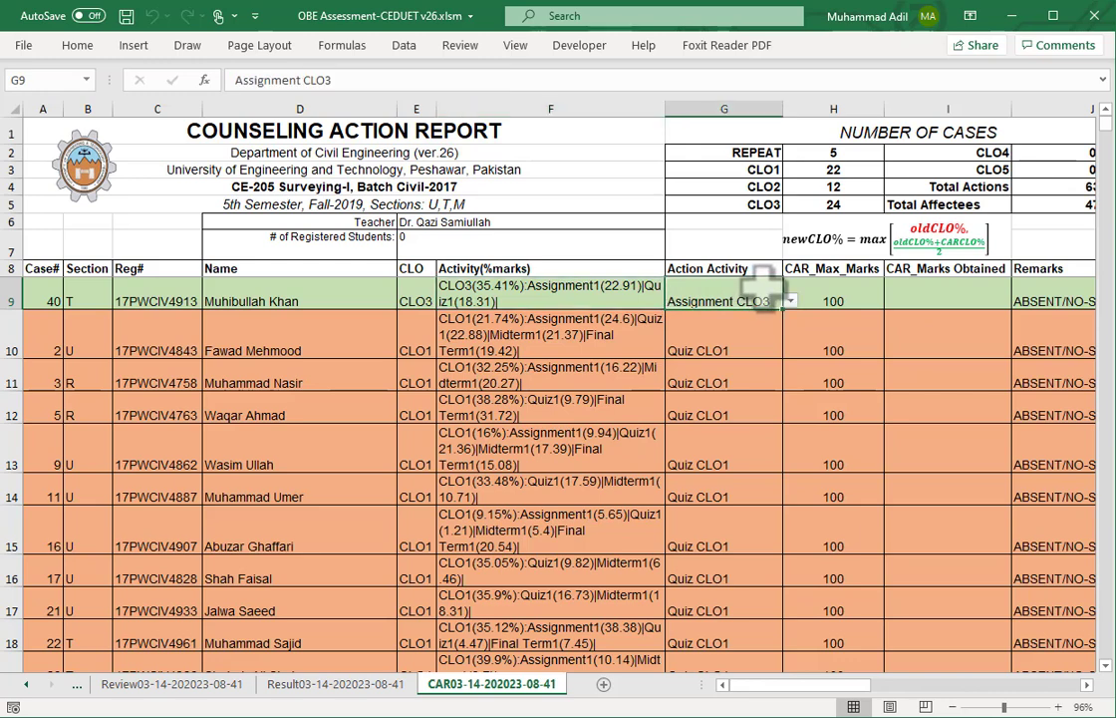
click(790, 301)
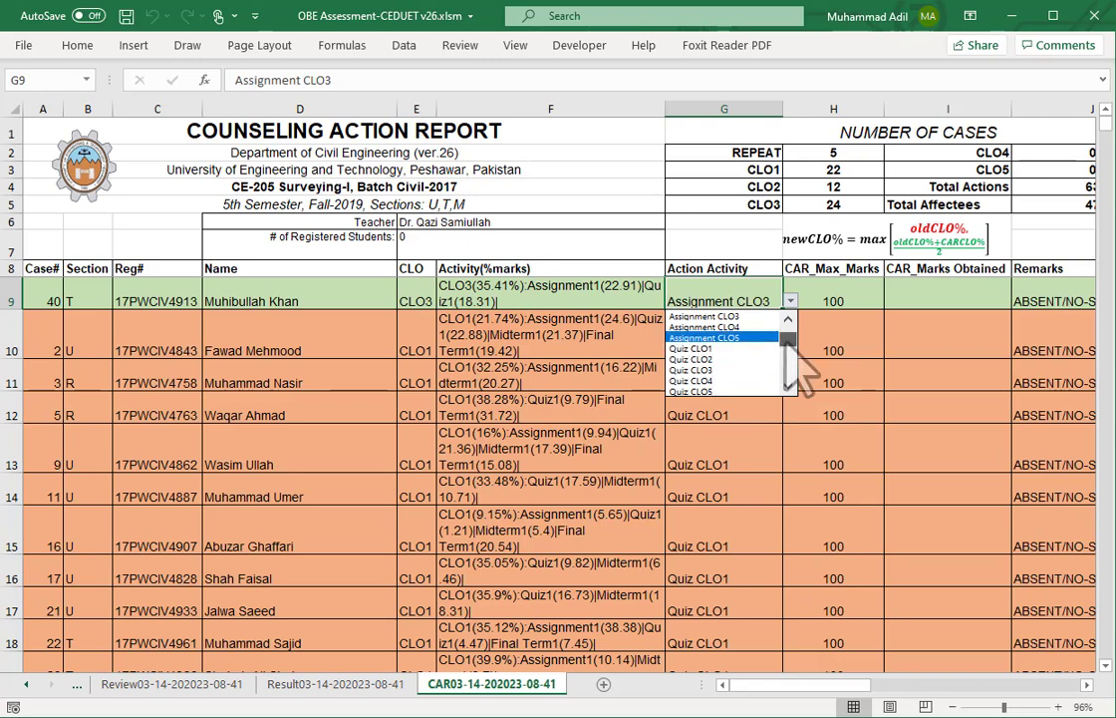
scroll(791, 371, down, 3)
scroll(792, 366, down, 3)
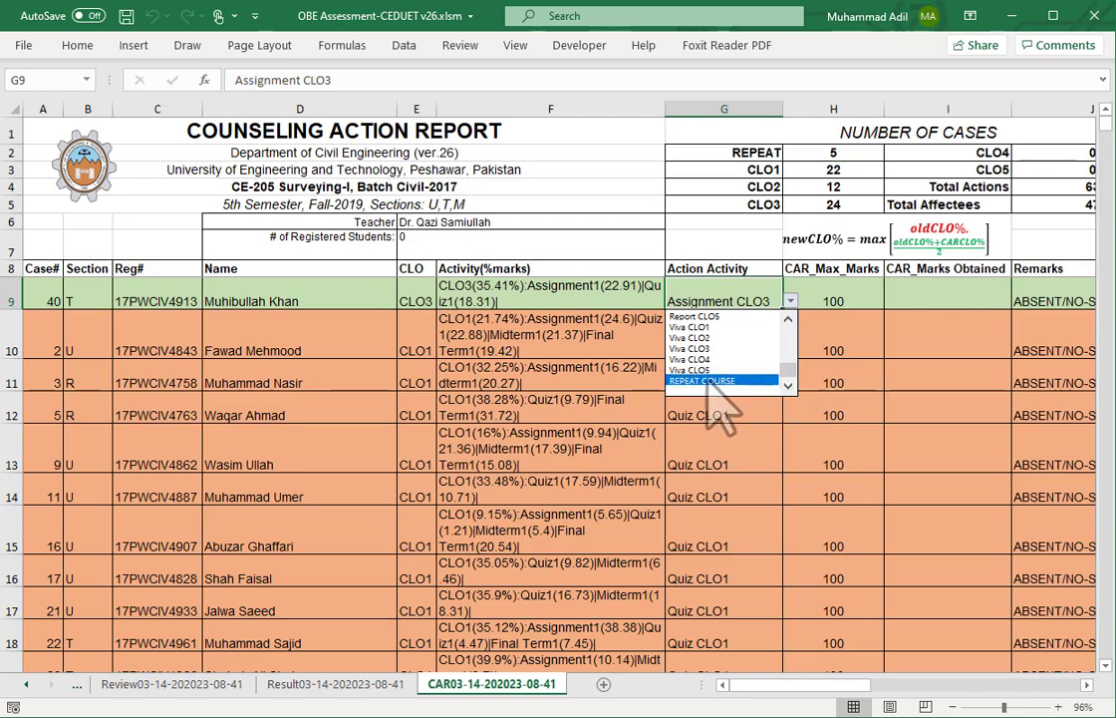
click(735, 291)
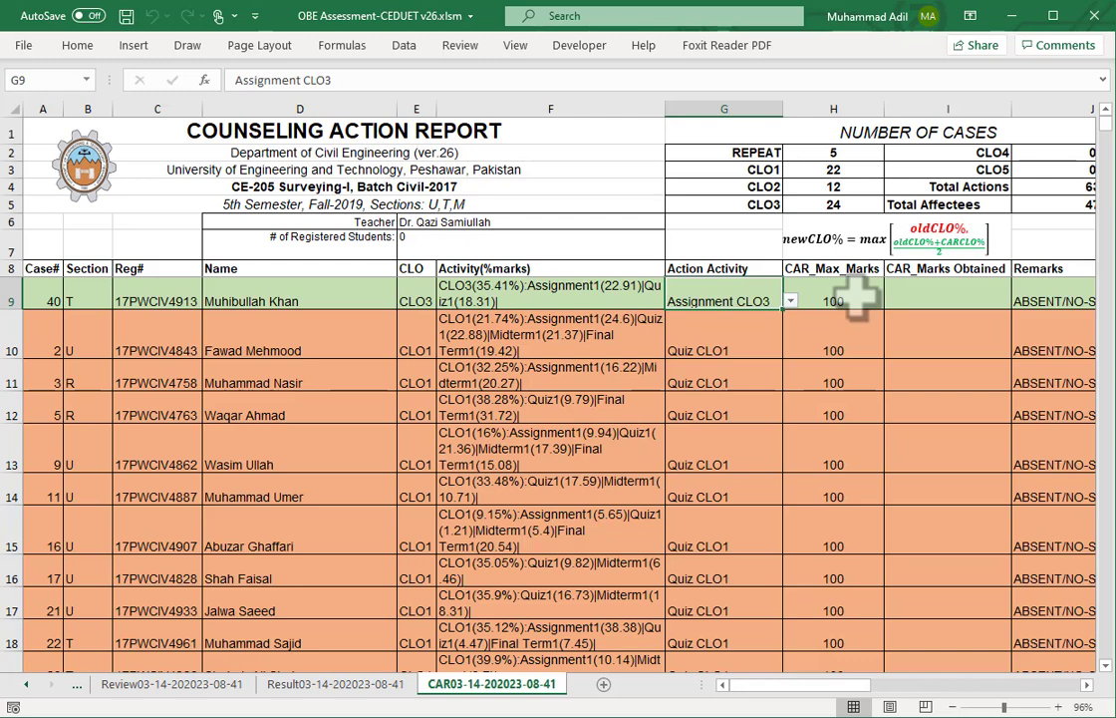
Record 70 as case 40's CAR marks obtained in I9, correcting a first entry of 20
click(858, 296)
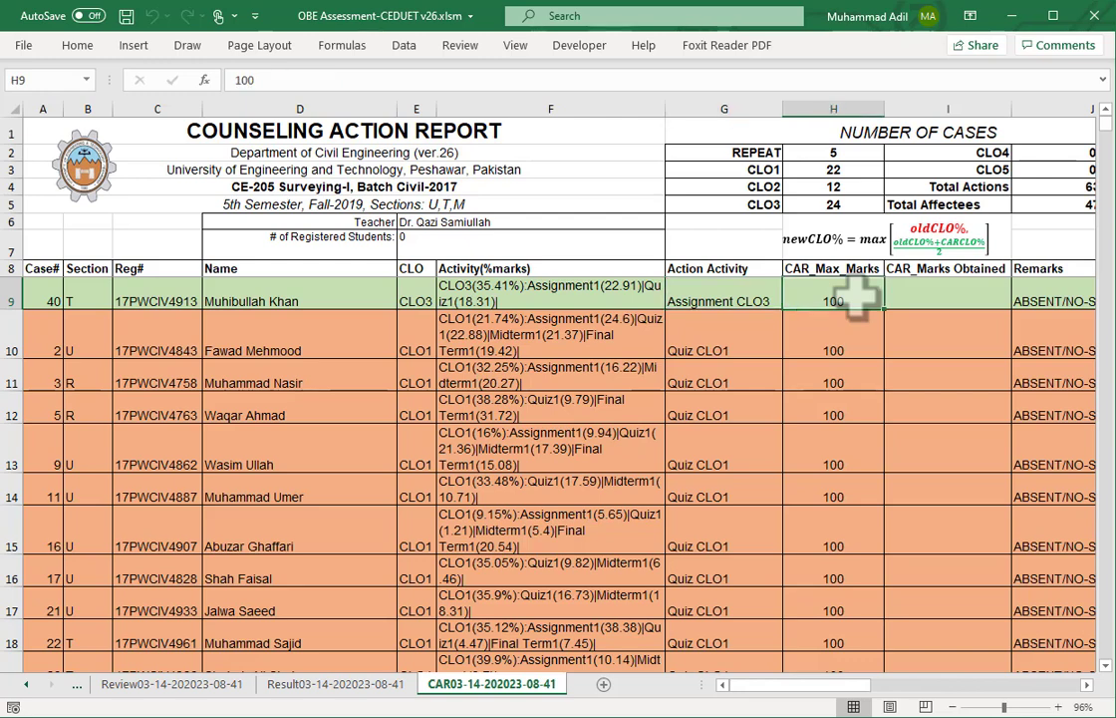
drag(777, 685, 854, 698)
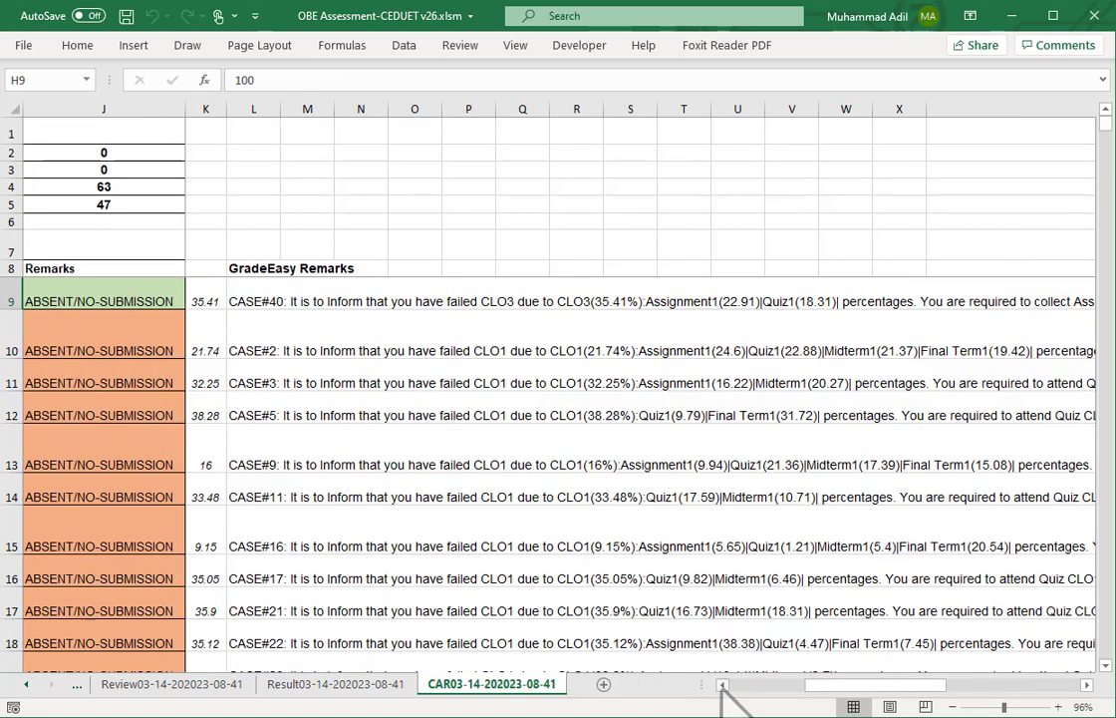
drag(724, 688, 724, 688)
click(573, 294)
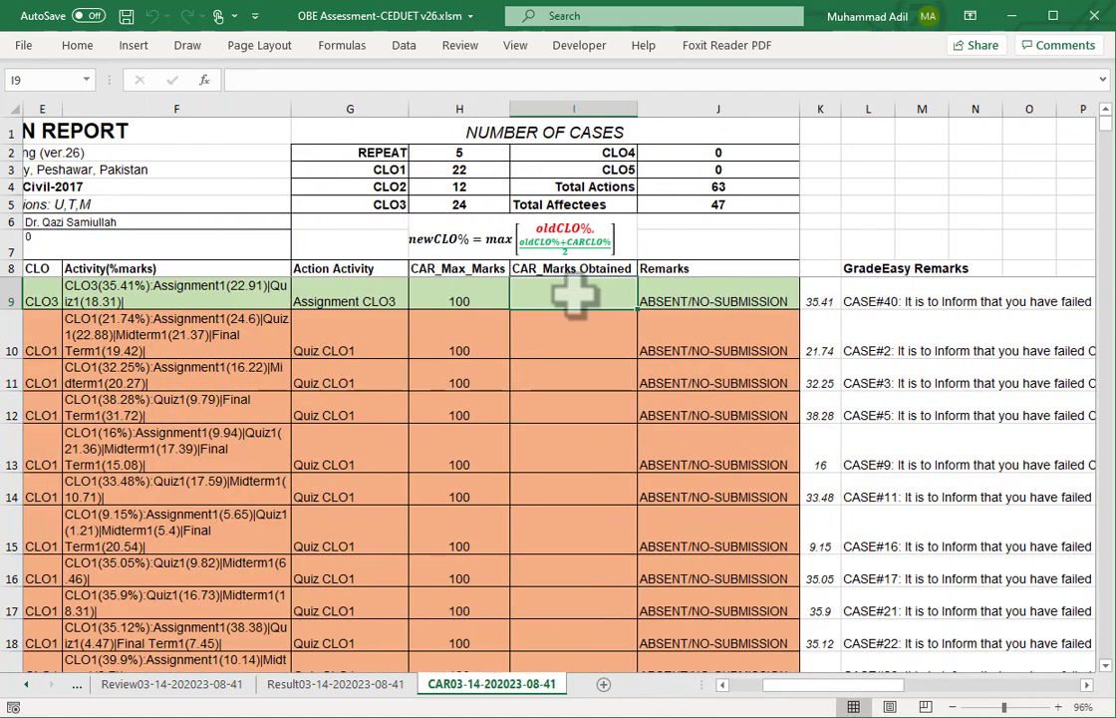
text(20)
key(Return)
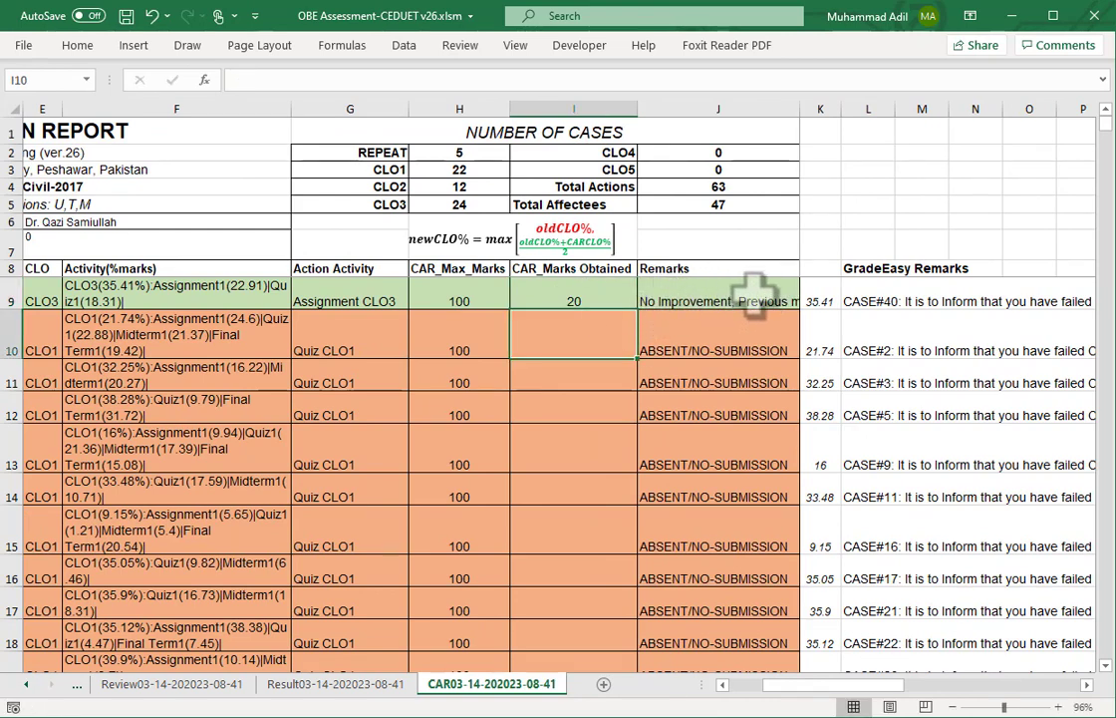
click(603, 296)
text(7)
key(Return)
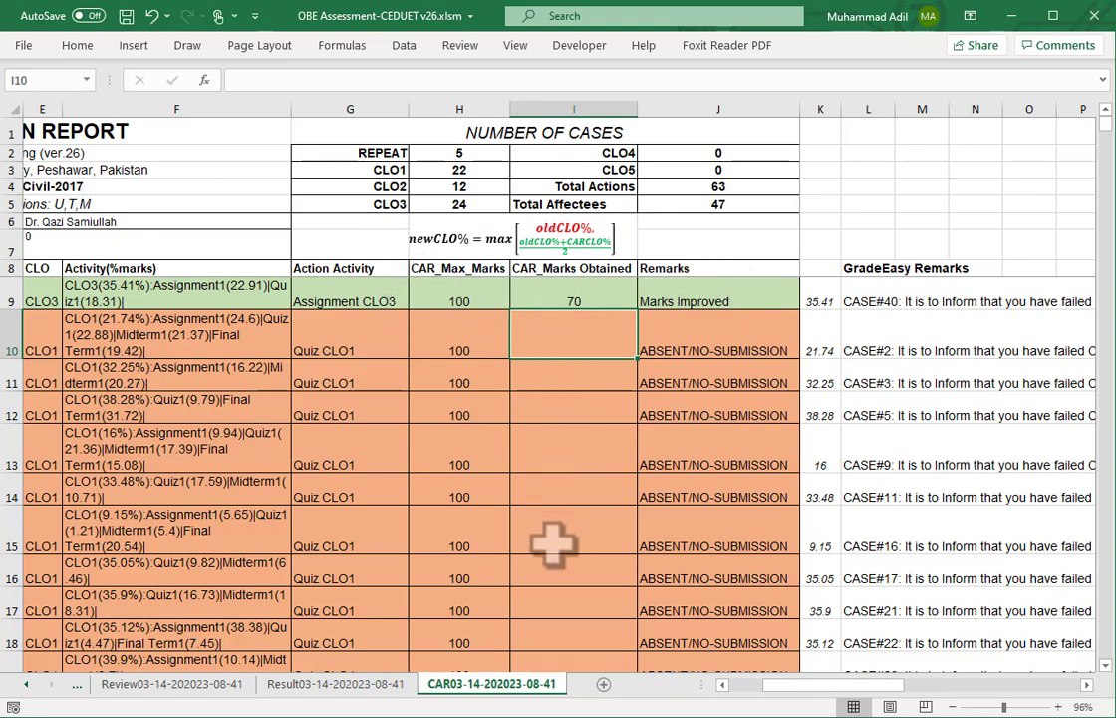
Press RE-CALCULATE on the Result sheet, then return to the CAR03 counselling report sheet
click(319, 684)
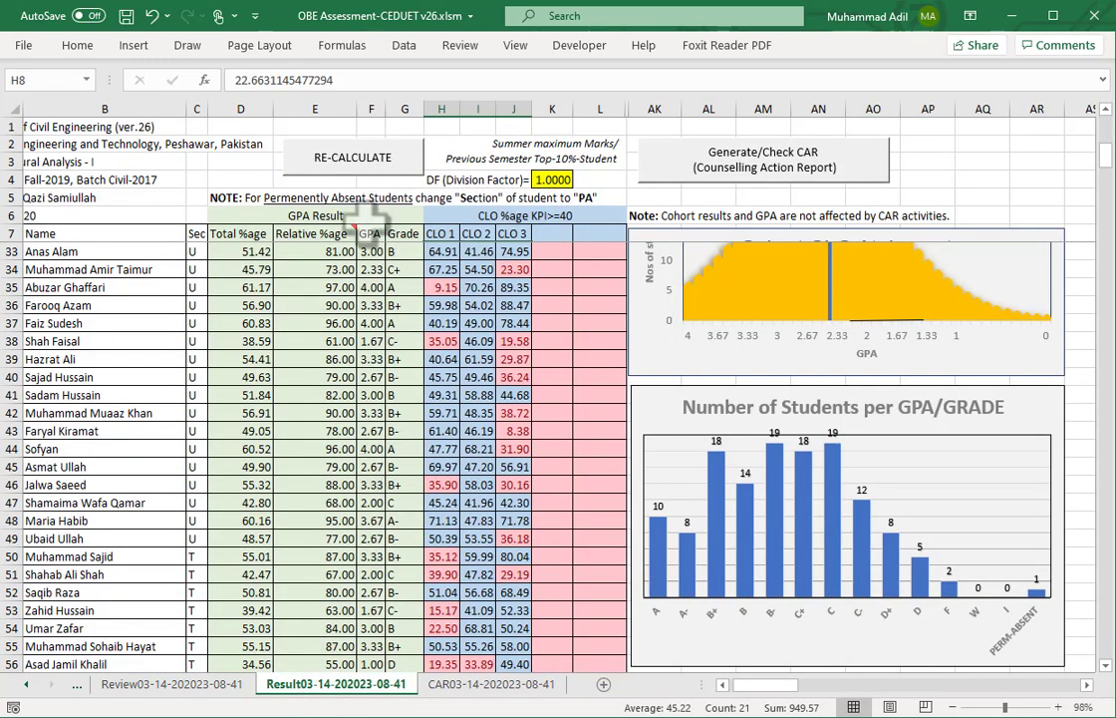
click(339, 177)
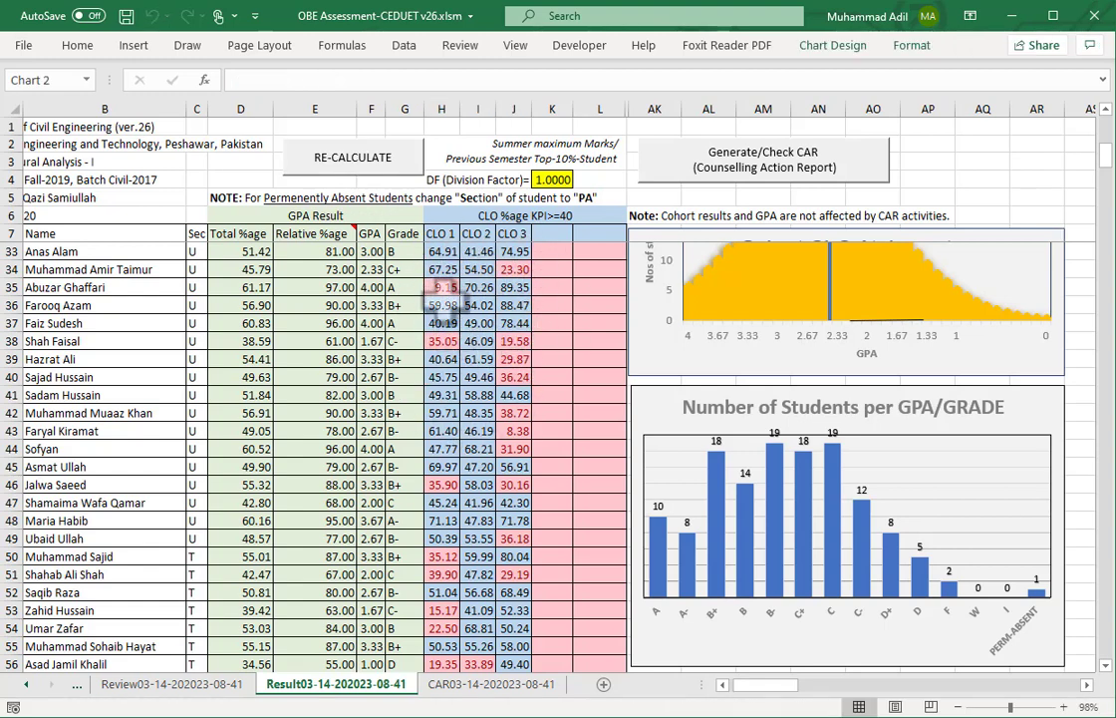
click(479, 686)
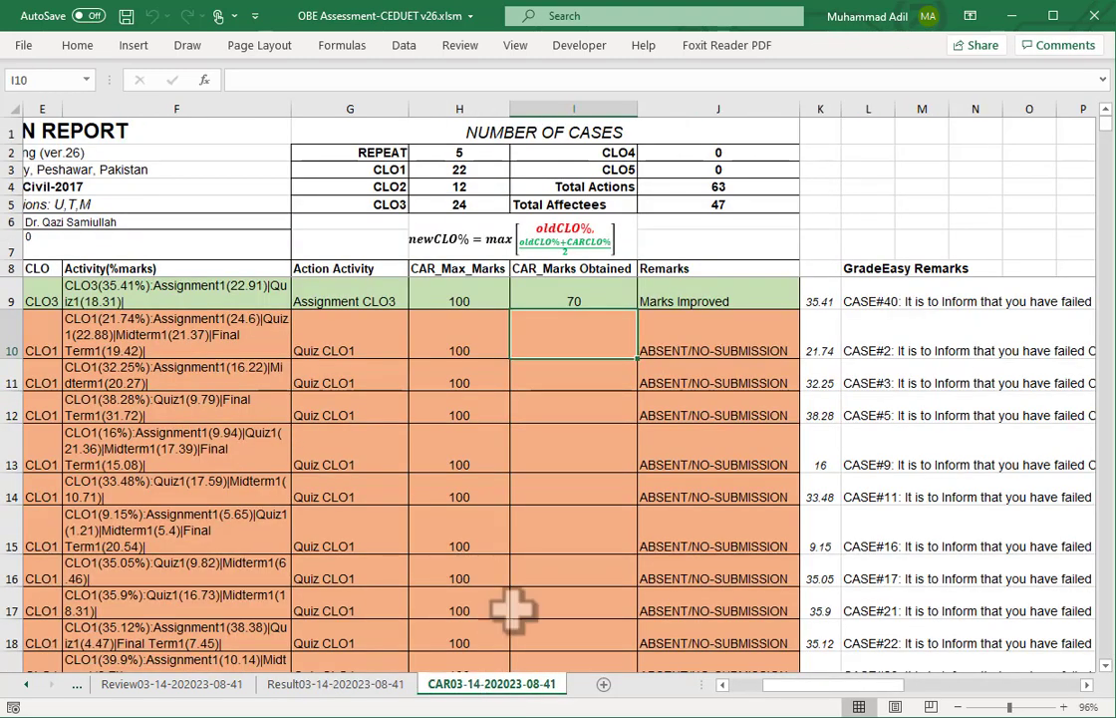
scroll(588, 368, left, 2)
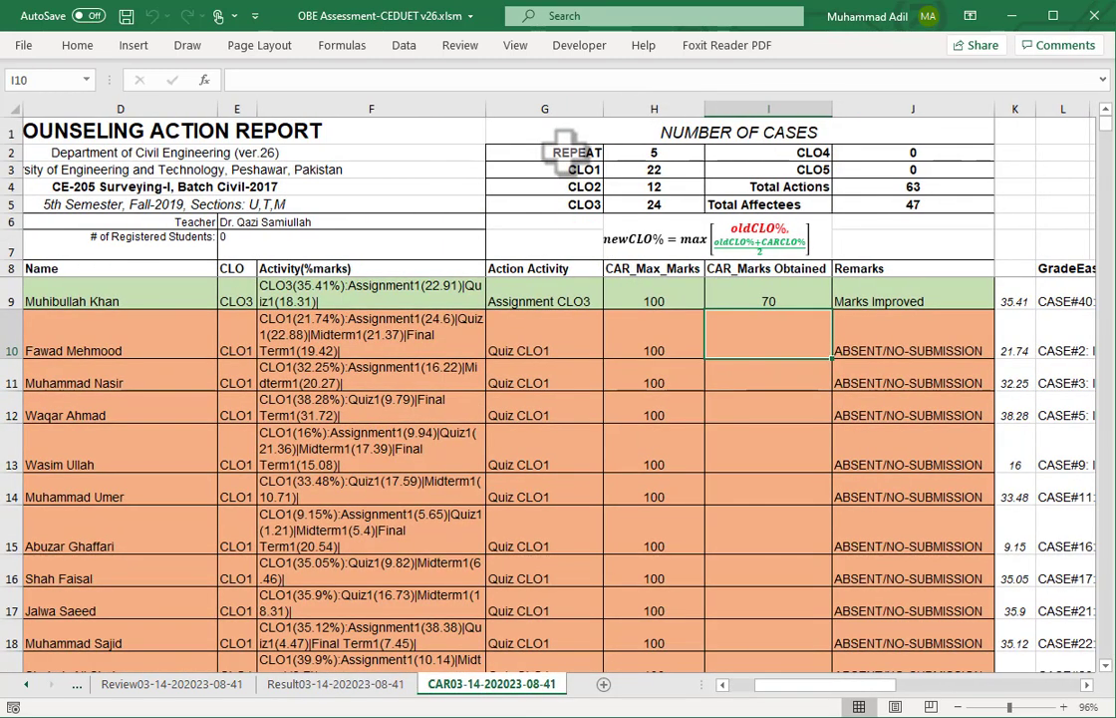
click(564, 145)
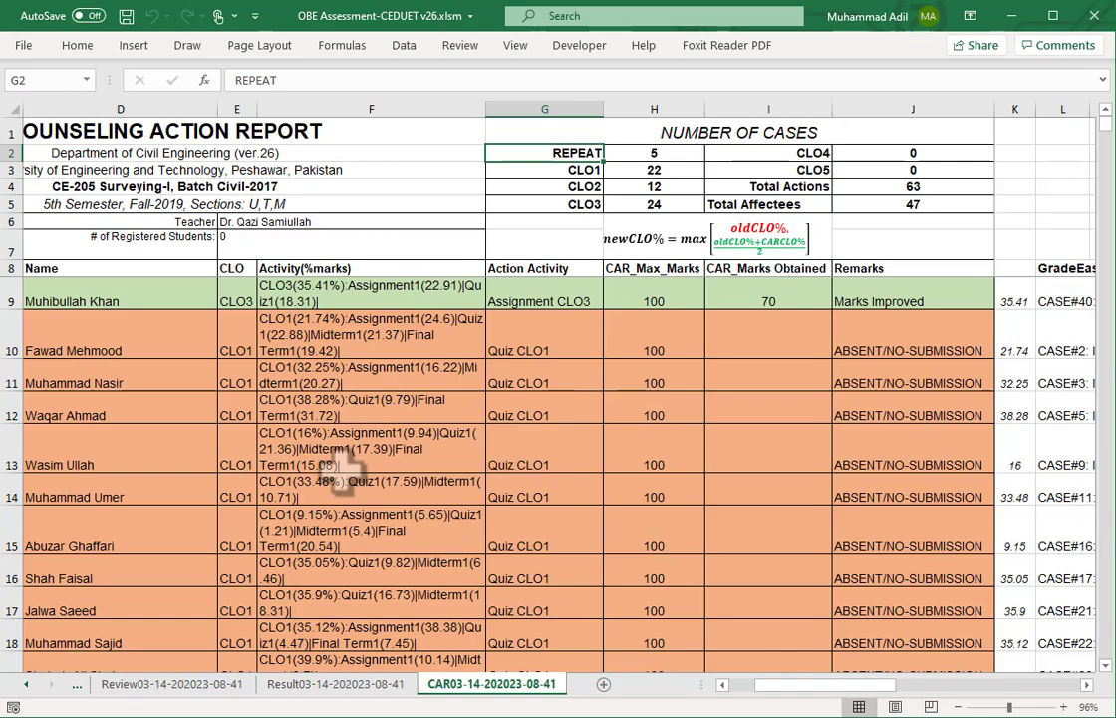
scroll(339, 476, down, 9)
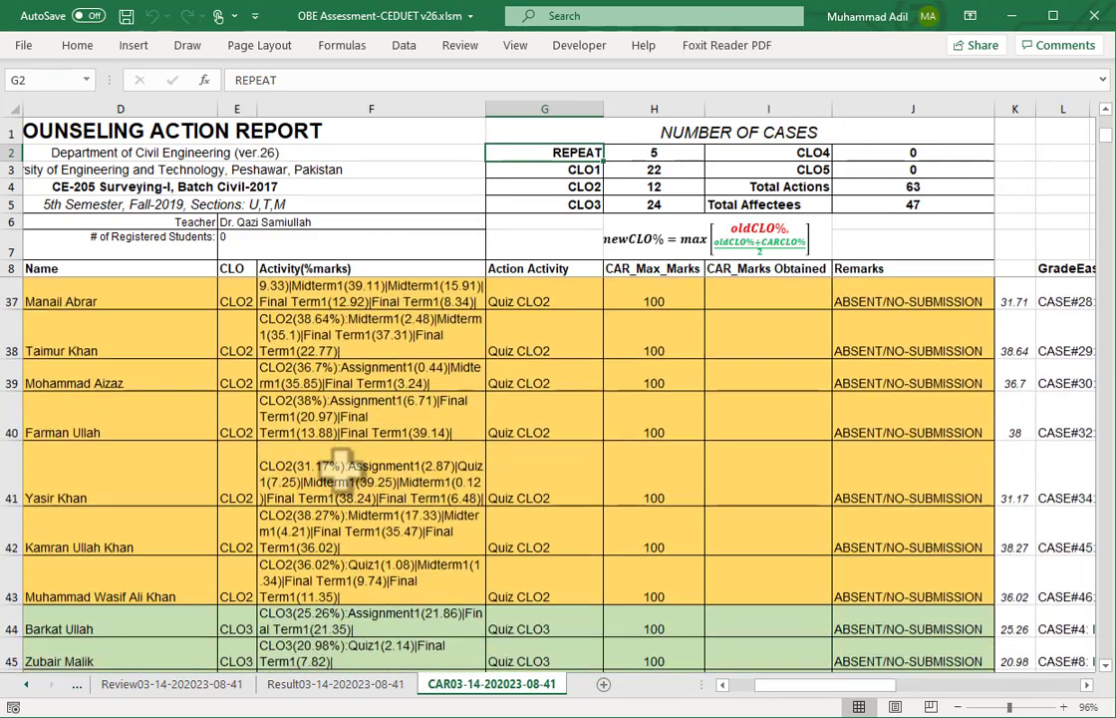
scroll(339, 460, down, 1)
scroll(342, 468, down, 11)
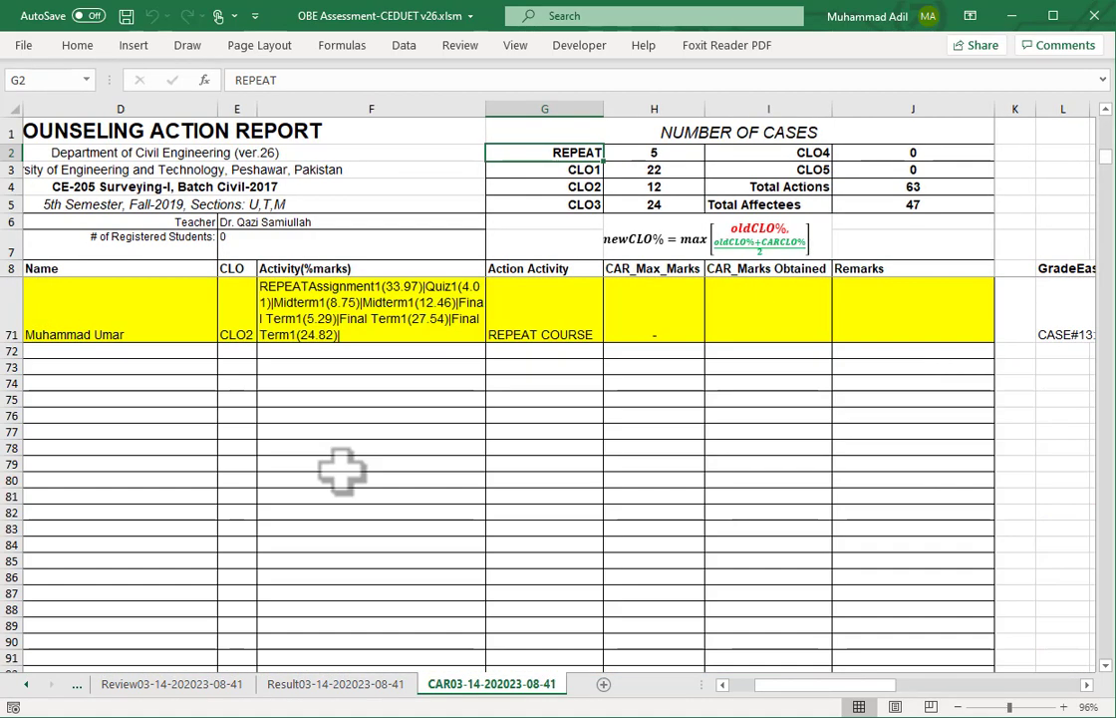
scroll(342, 471, up, 1)
scroll(342, 470, up, 2)
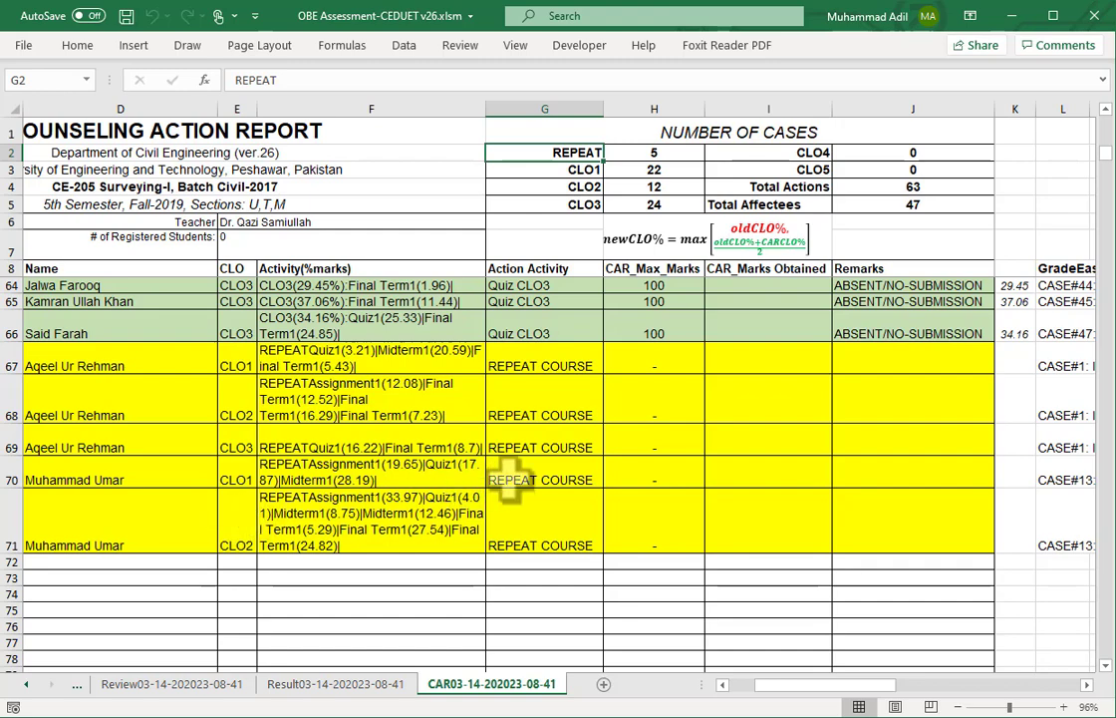
scroll(997, 365, right, 2)
scroll(997, 365, right, 3)
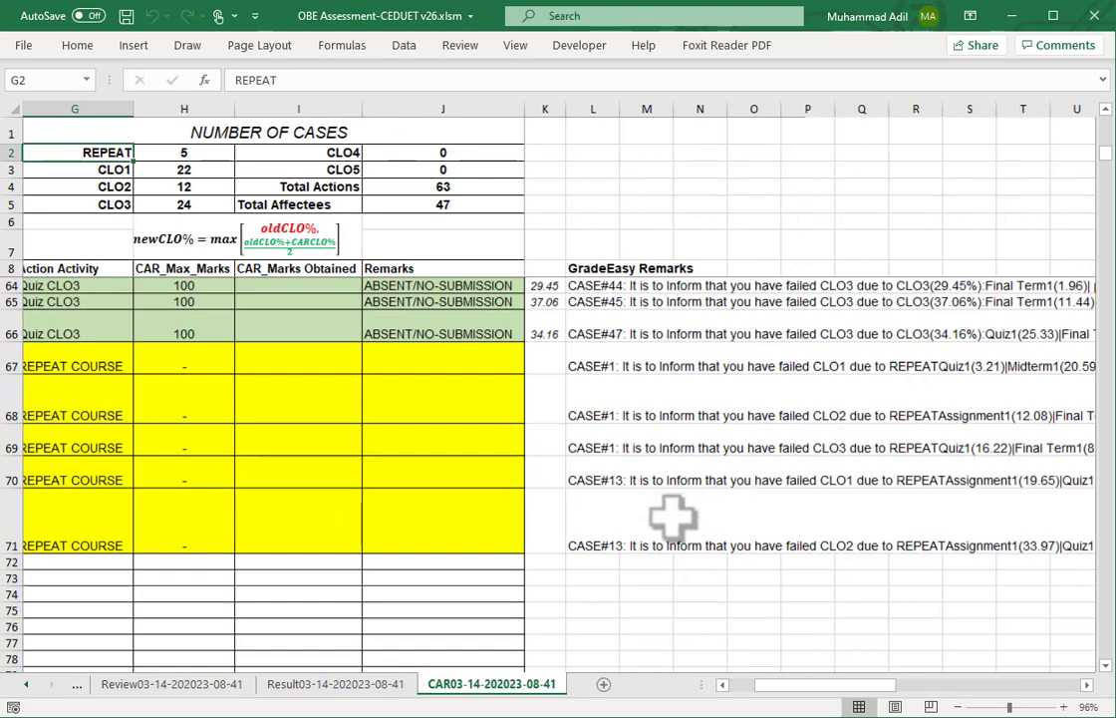
scroll(603, 517, left, 1)
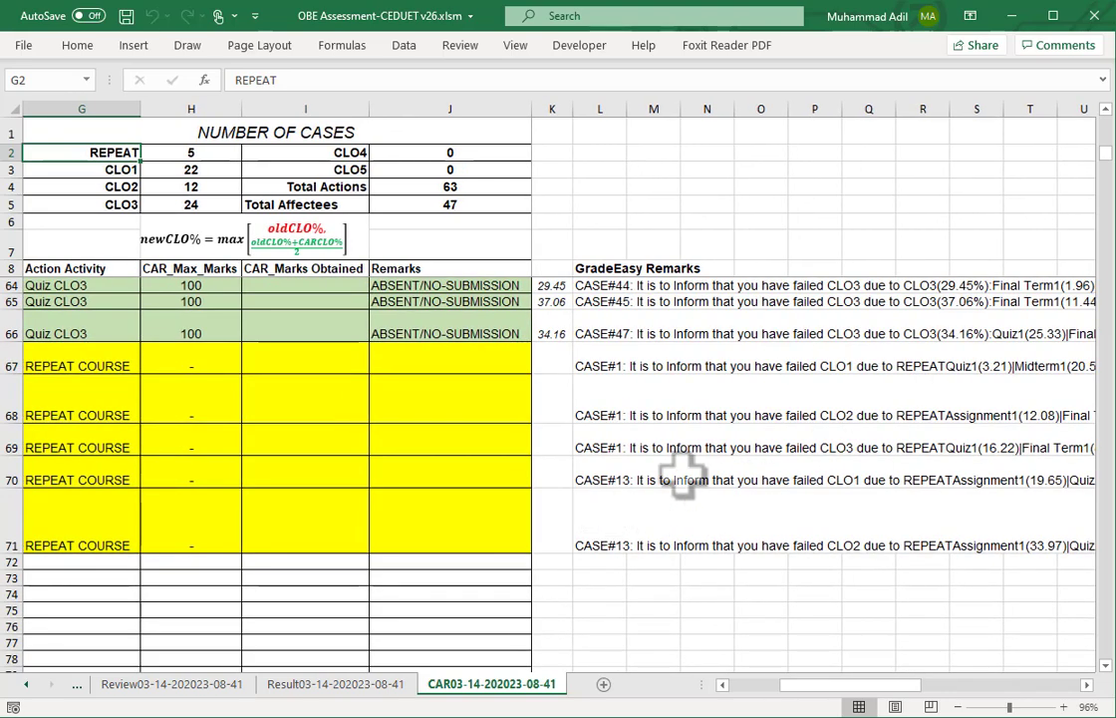
scroll(885, 356, up, 4)
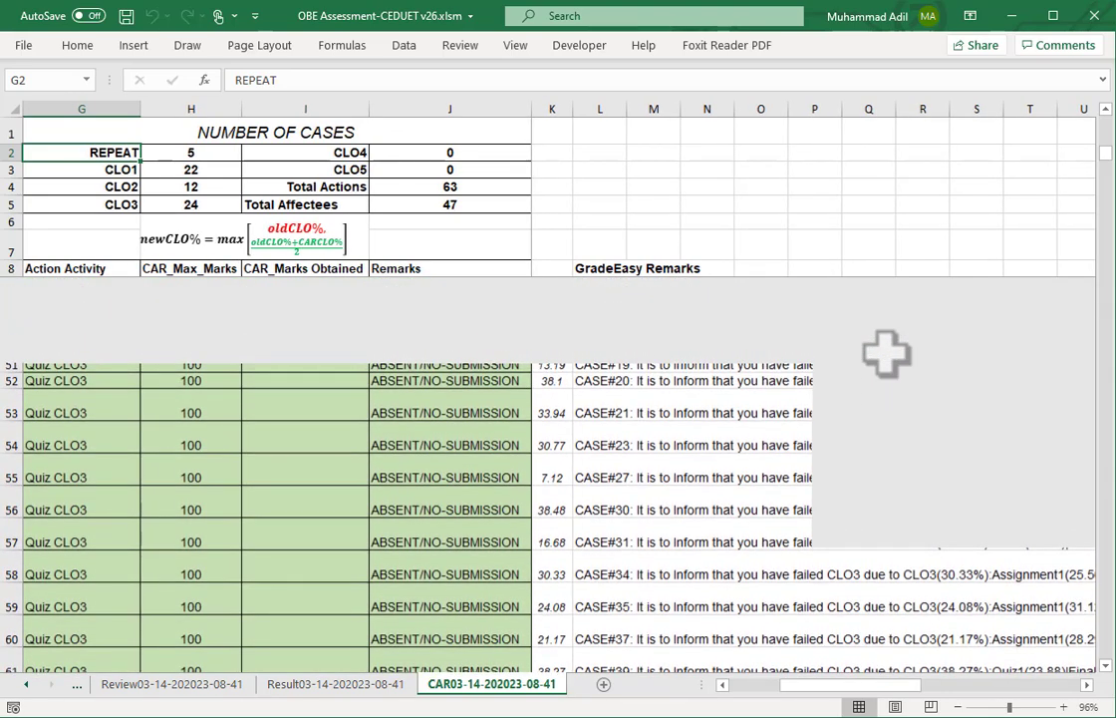
scroll(885, 356, up, 1)
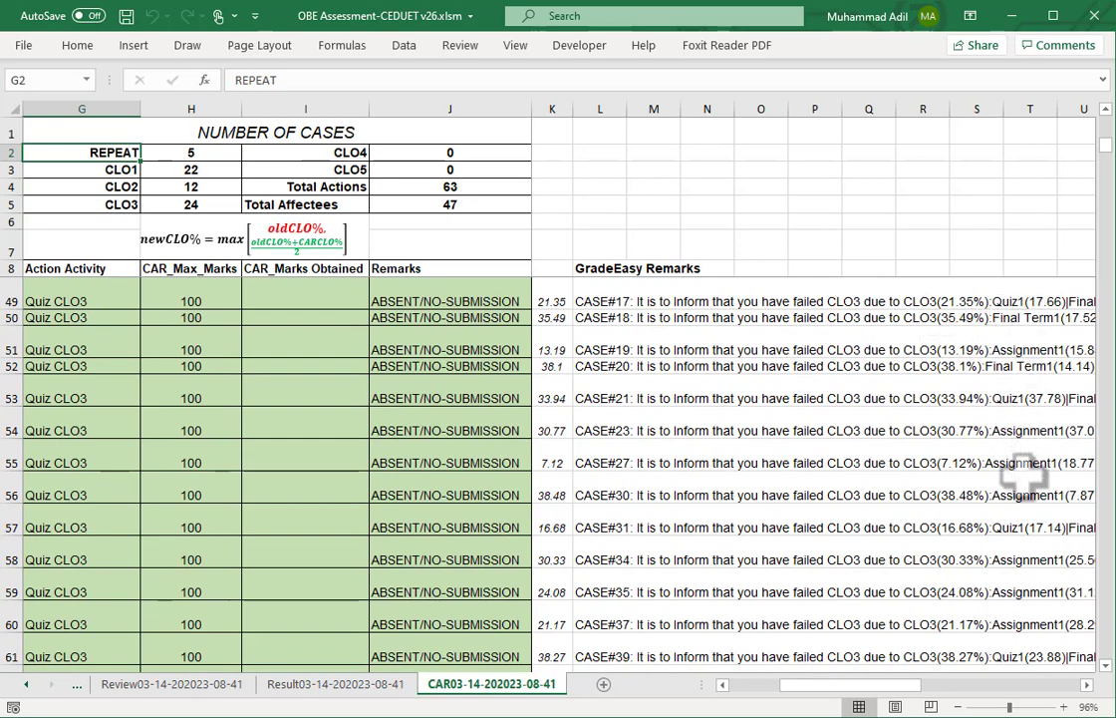
scroll(1017, 480, right, 3)
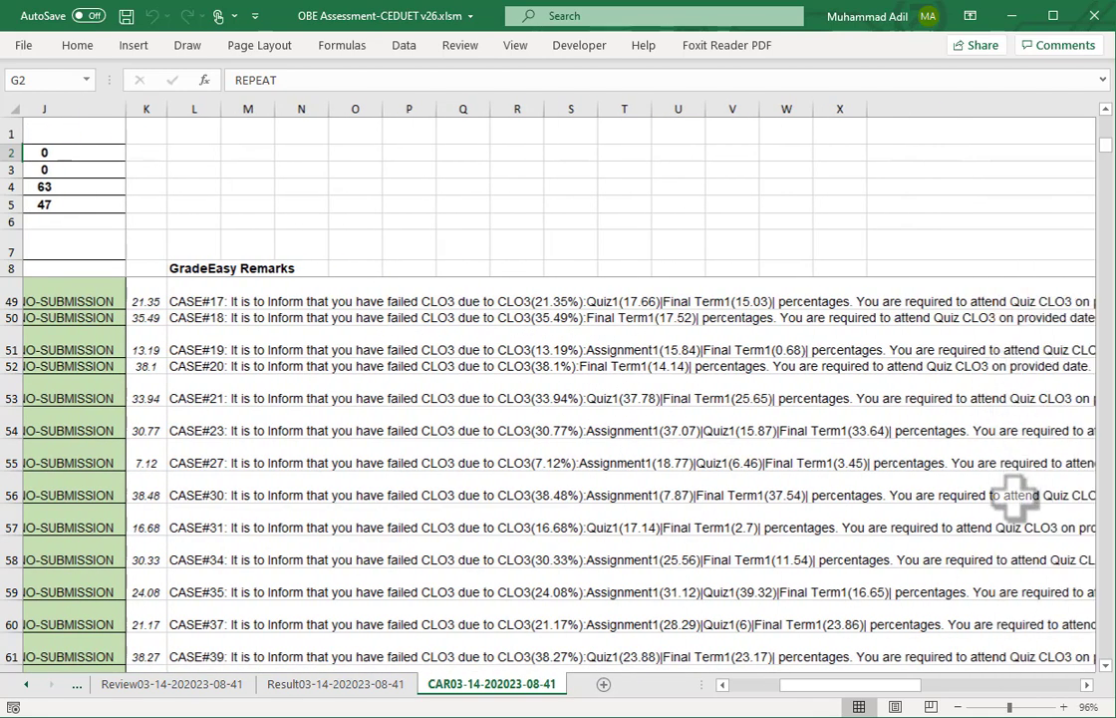
scroll(379, 385, left, 3)
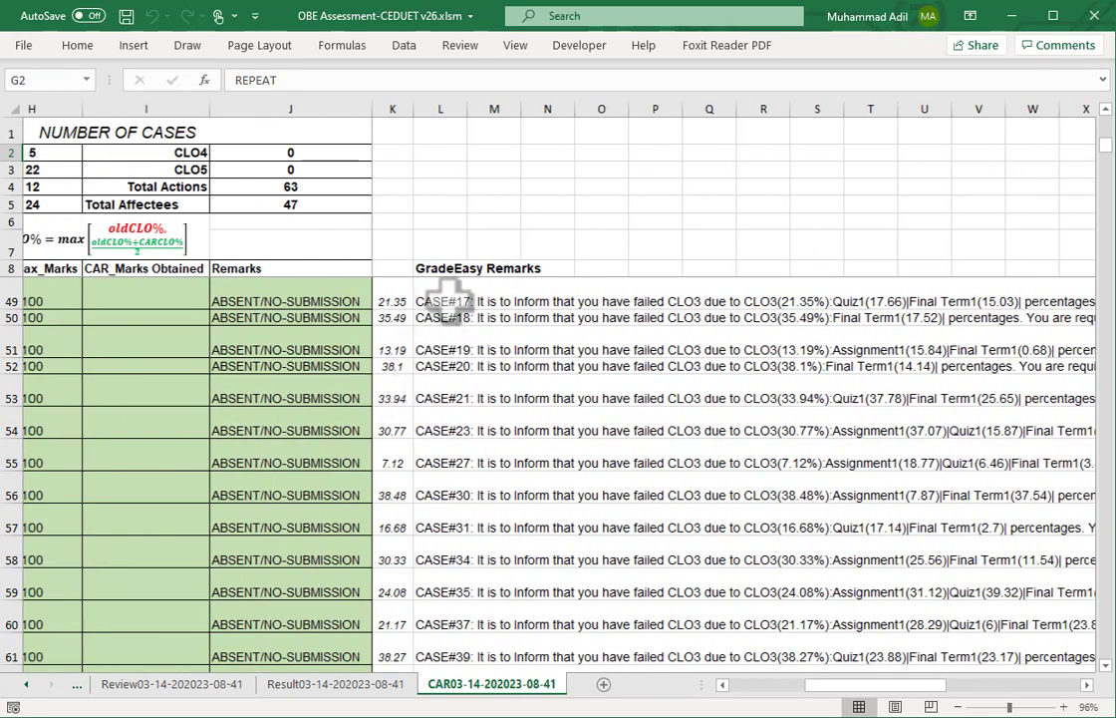
drag(394, 301, 503, 498)
scroll(443, 438, left, 5)
scroll(98, 238, left, 3)
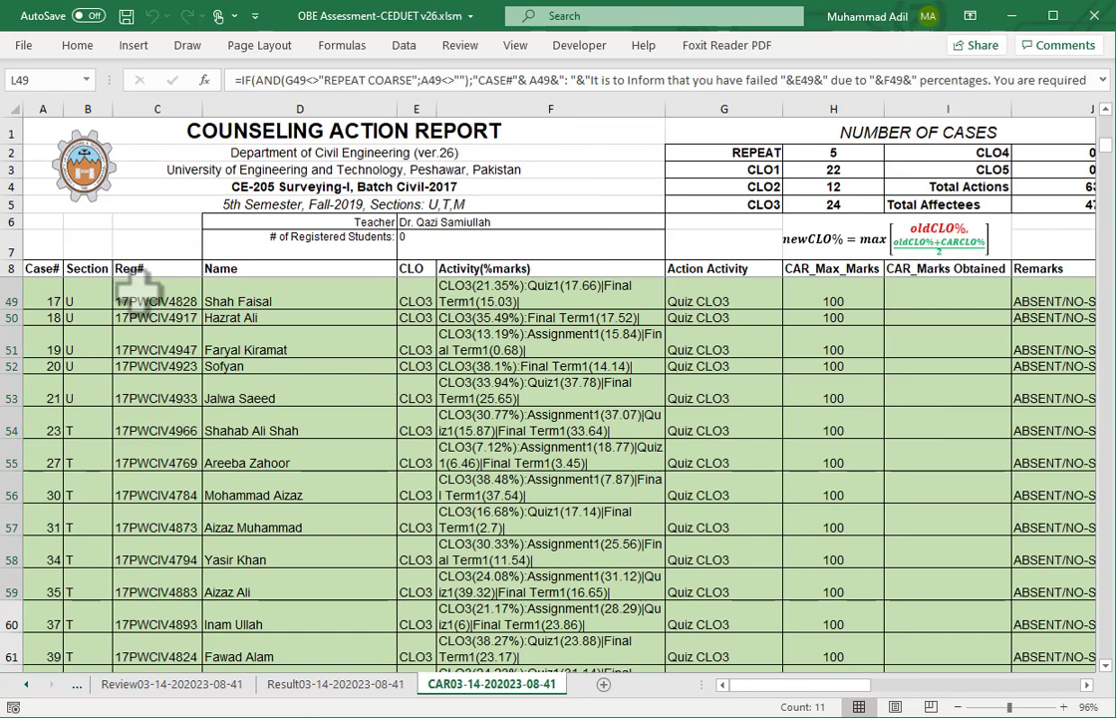
drag(134, 297, 150, 528)
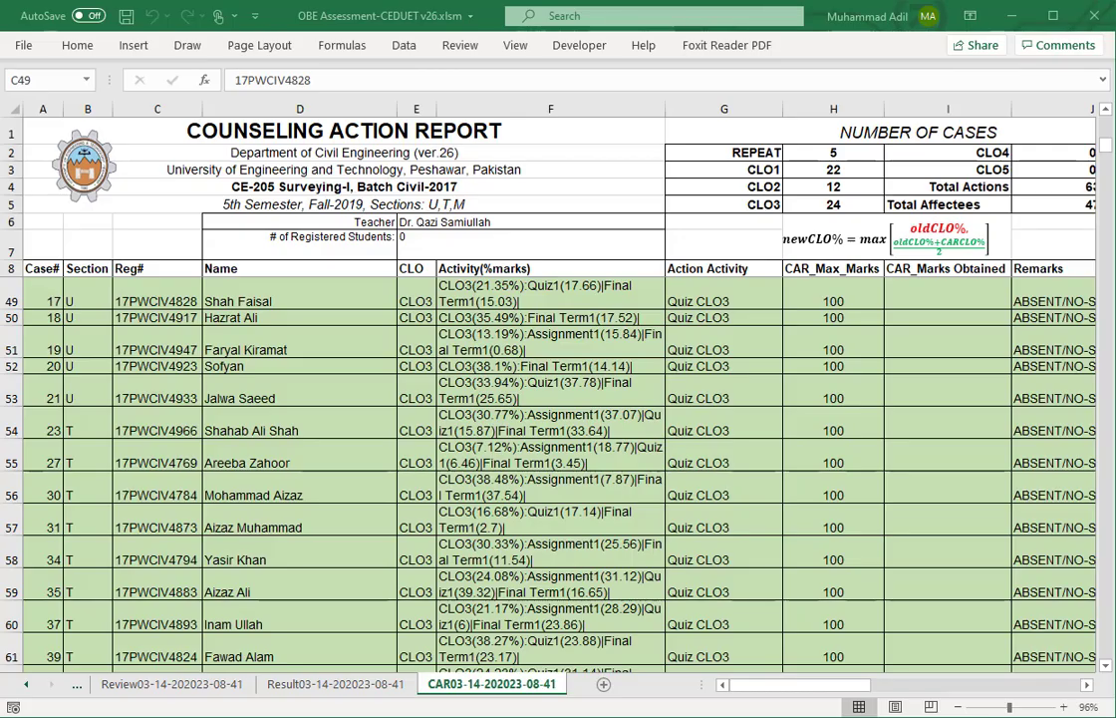
Save the recalculated OBE workbook from its Result sheet, then deselect the Copy of GradeEASY Online file in Drive
key(shift+Down)
key(shift+Down)
key(shift+Down)
key(shift+Down)
key(shift+Down)
key(shift+Down)
key(shift+Down)
key(shift+Down)
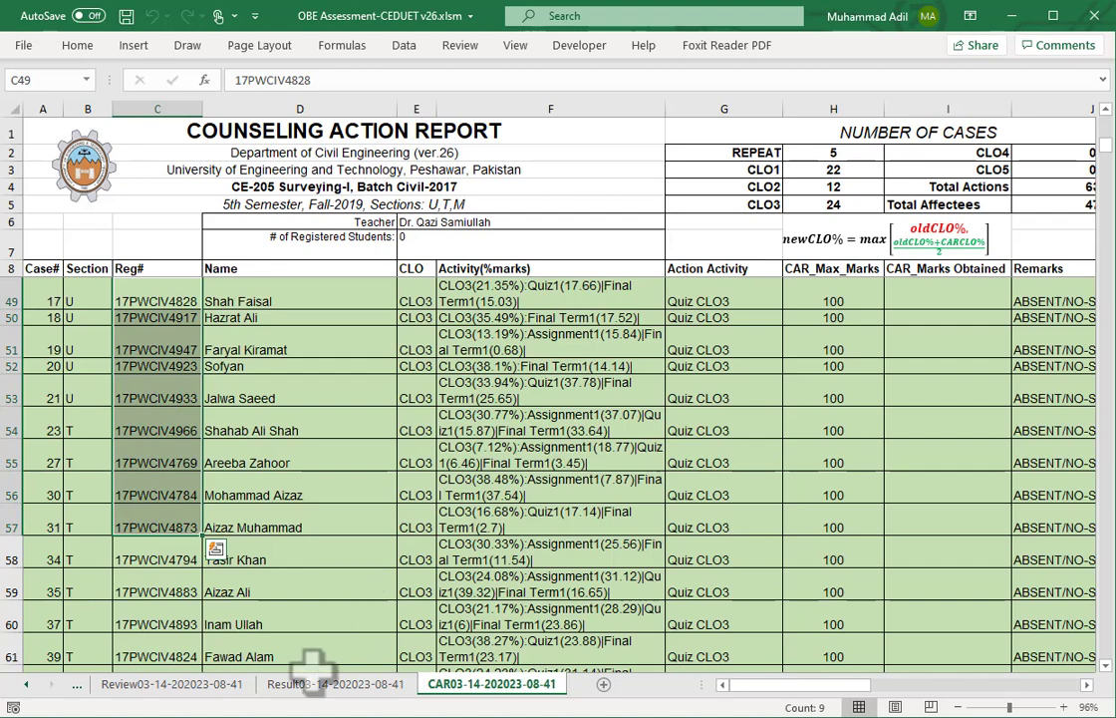
click(329, 685)
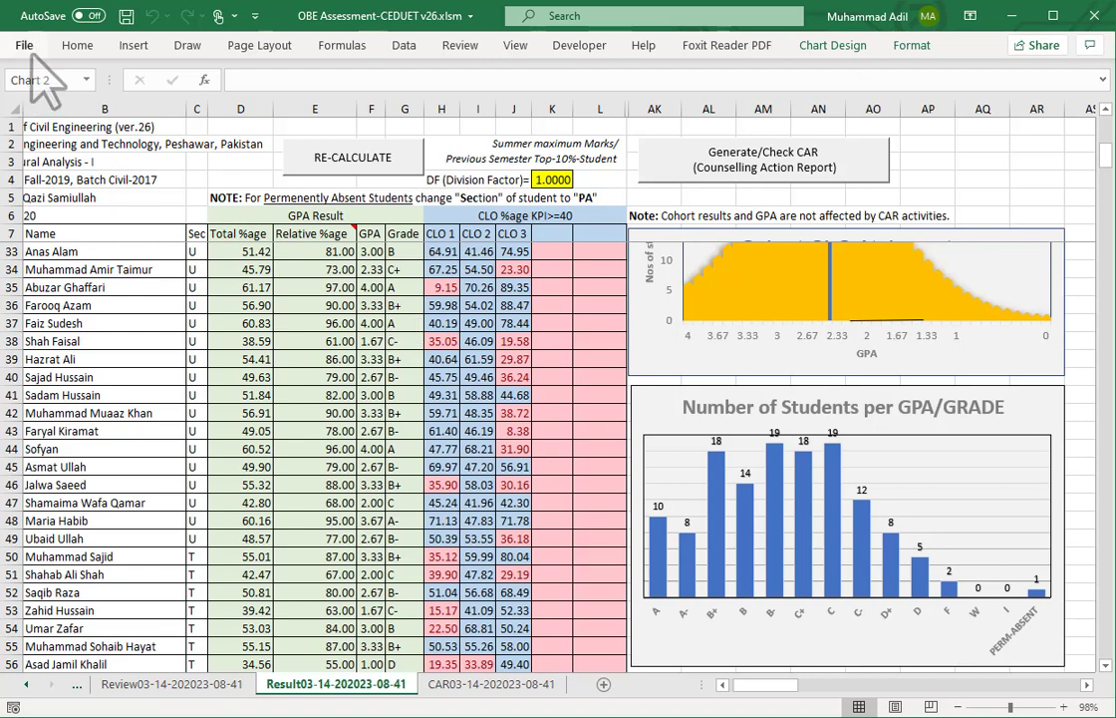
key(ctrl+s)
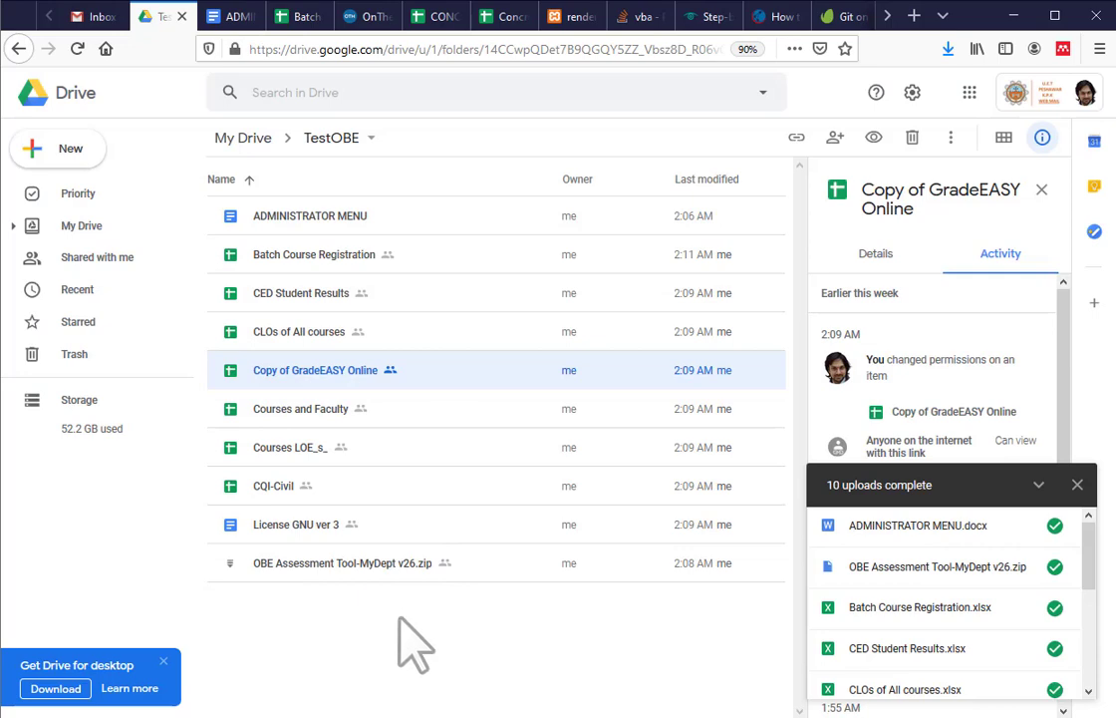
click(399, 617)
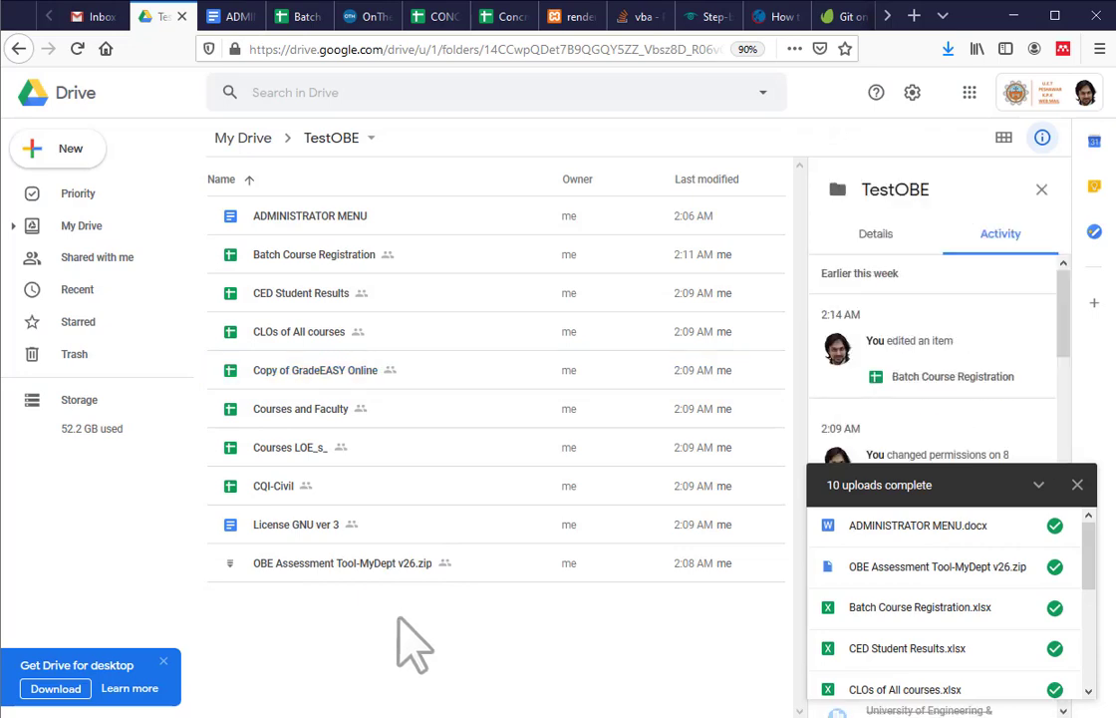
click(230, 17)
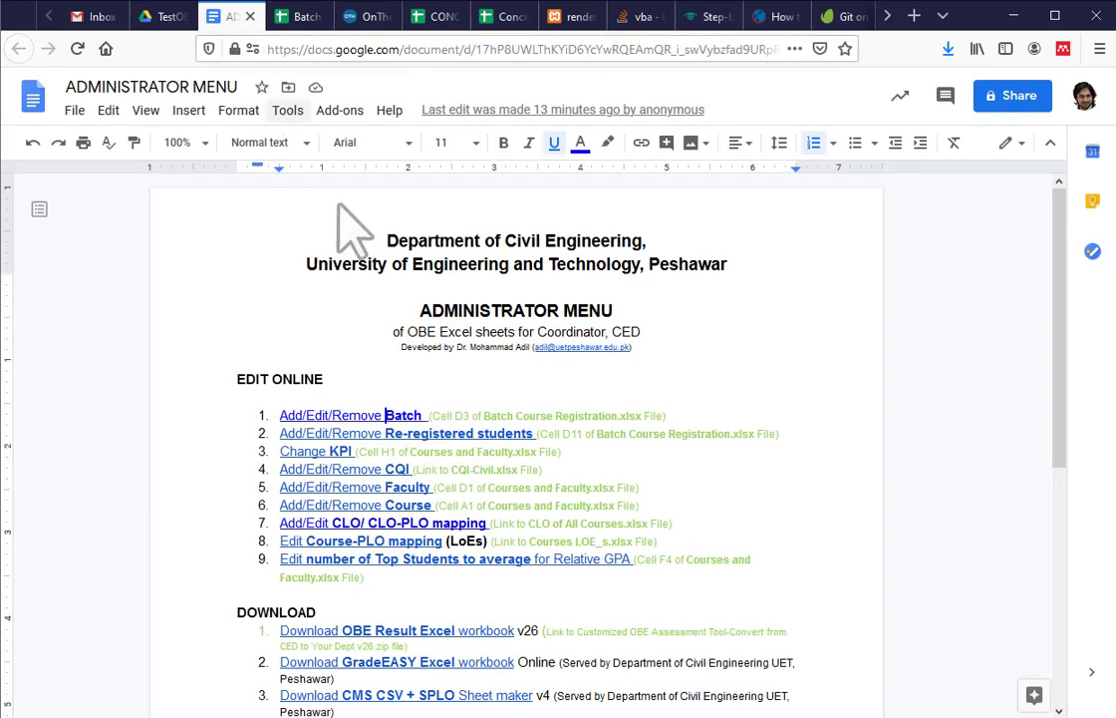
scroll(516, 553, down, 5)
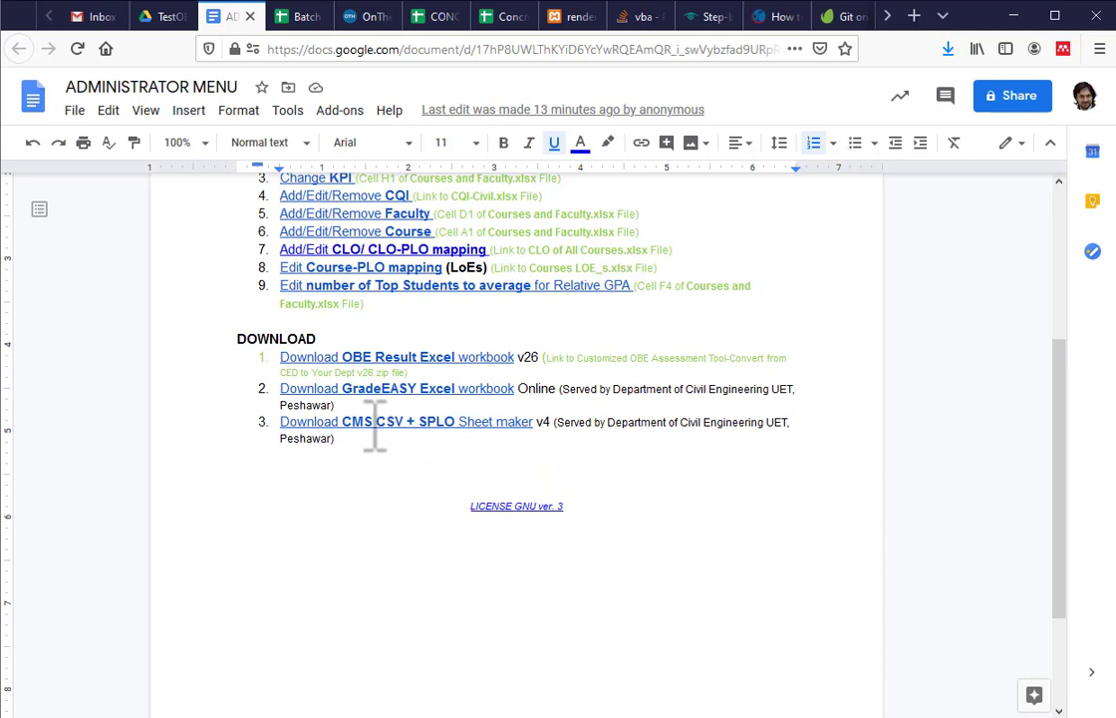
click(349, 423)
drag(342, 423, 411, 419)
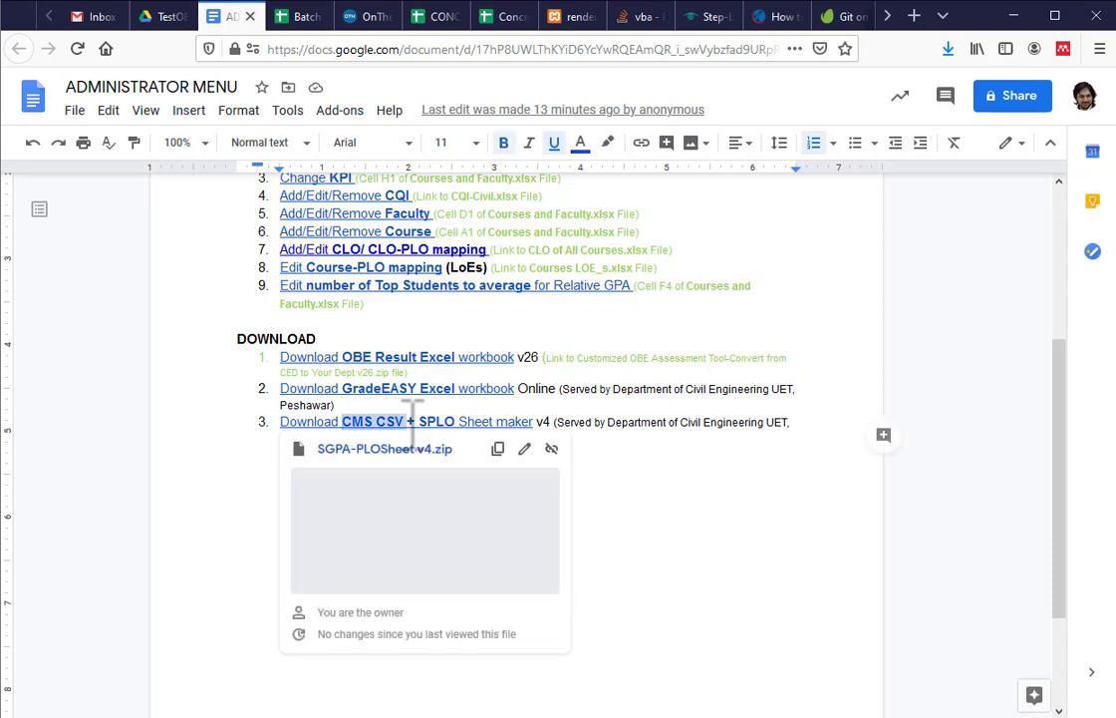
click(680, 488)
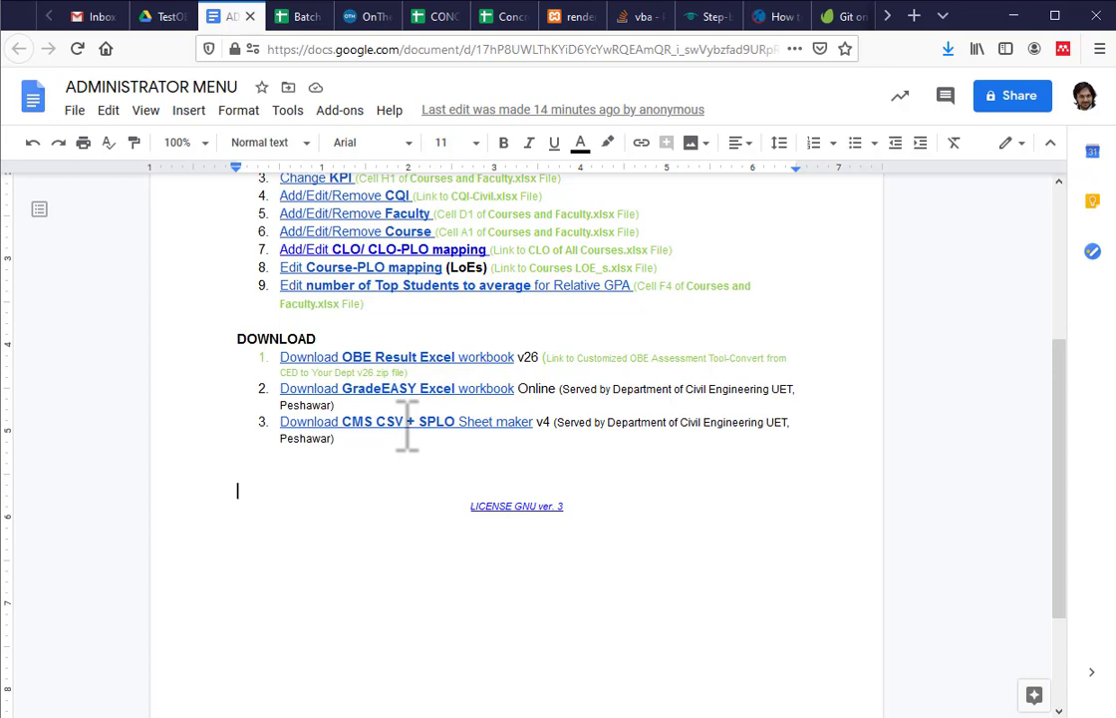
scroll(407, 420, up, 3)
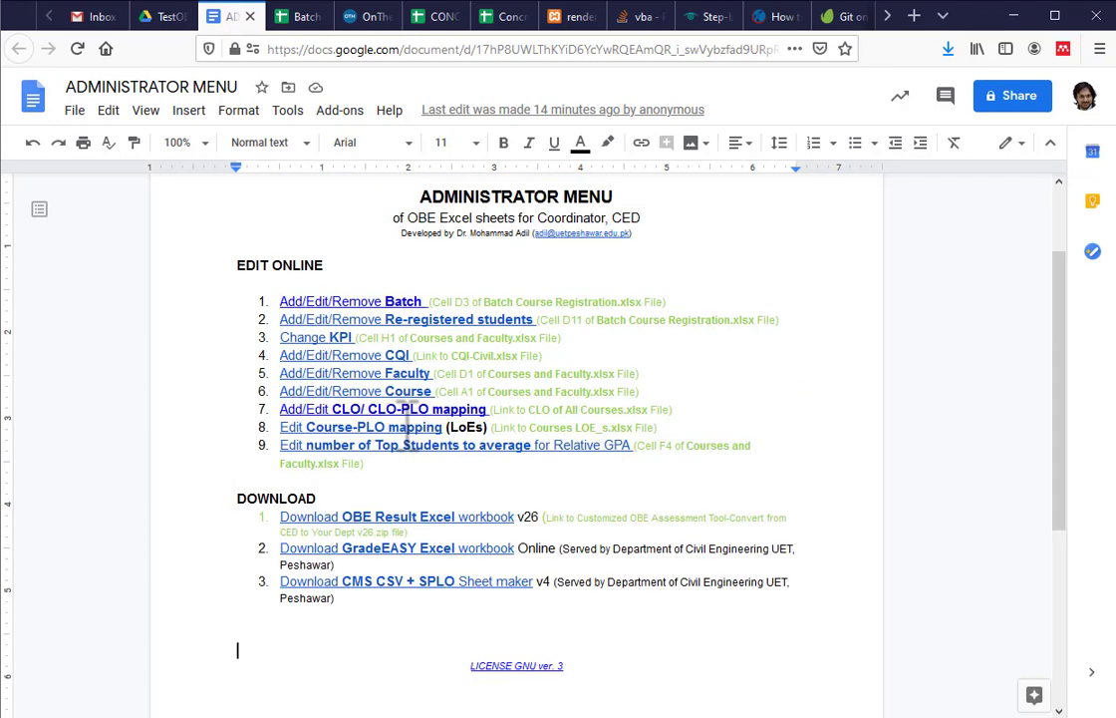